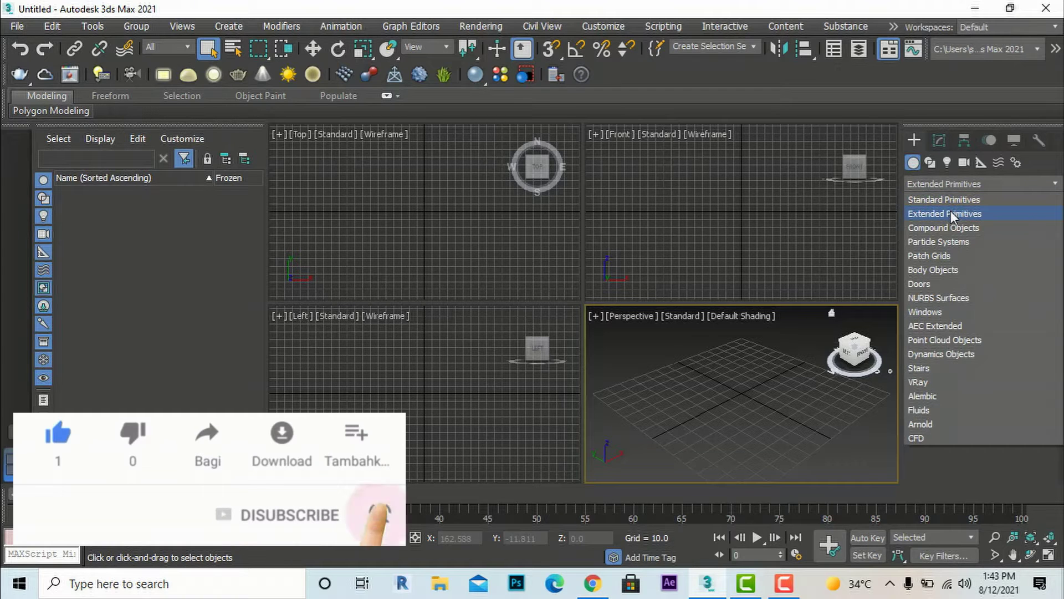
# Create a Hedra extended primitive with a radius of about 19.6 near the grid centre in the Perspective viewport.
pyautogui.click(950, 213)
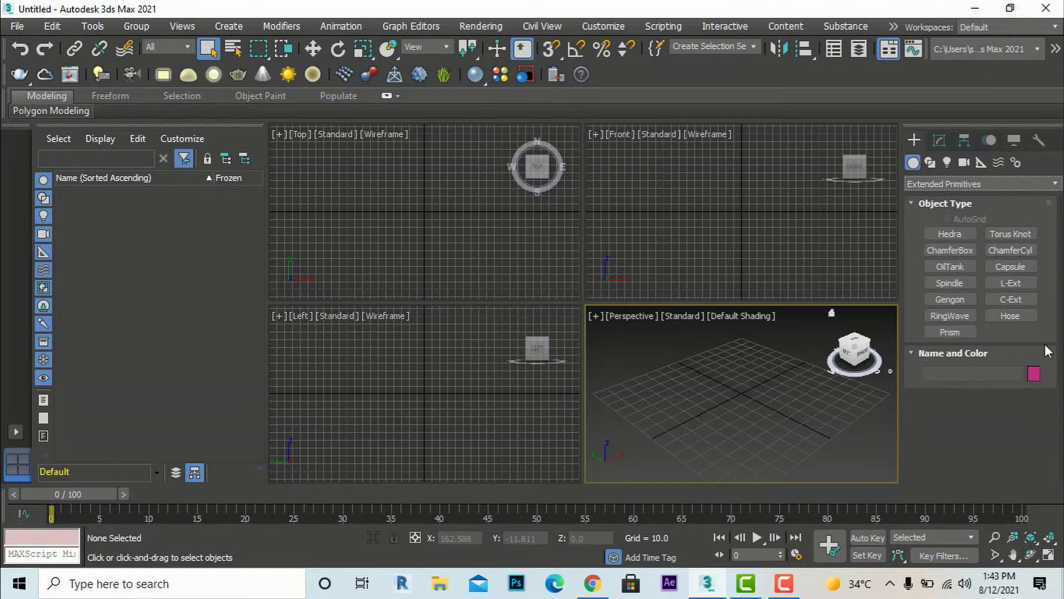
pyautogui.click(949, 233)
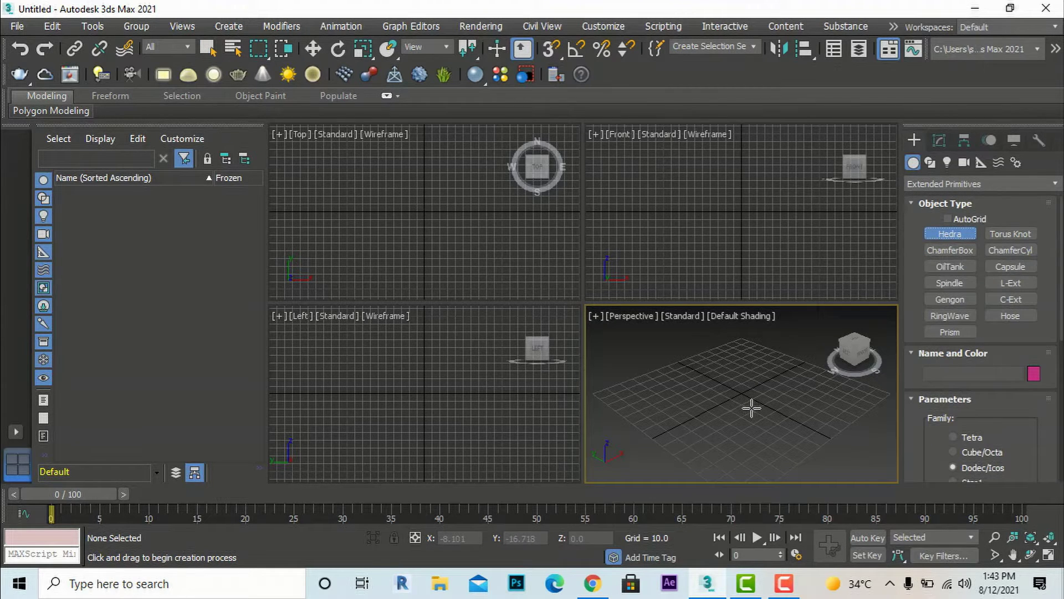
pyautogui.moveTo(751, 408); pyautogui.dragTo(750, 392)
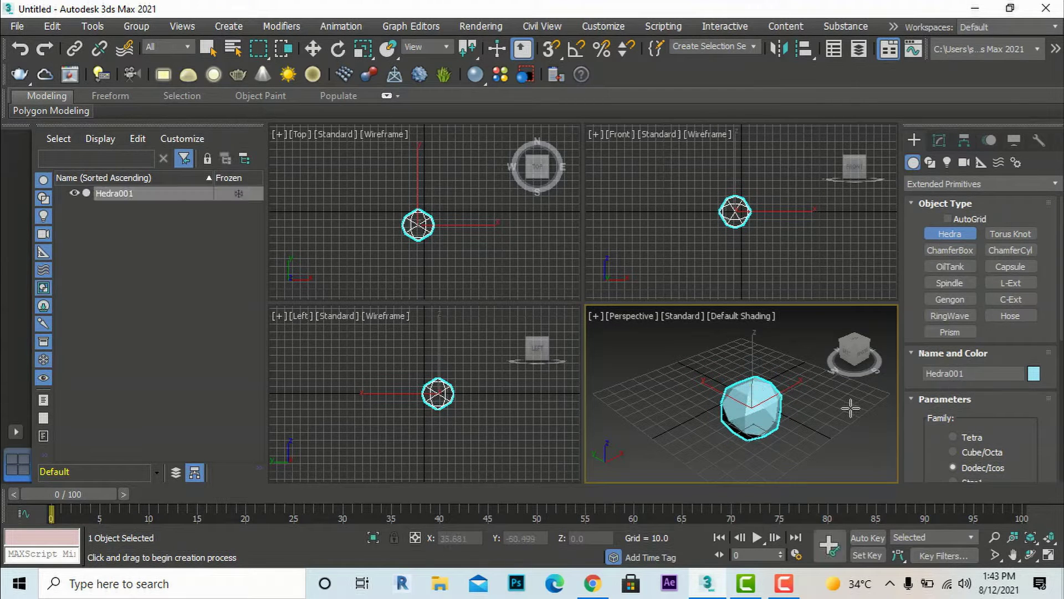
# Try the Tetra, Cube/Octa, Star1 and Star2 families on the hedra, one after another.
pyautogui.scroll(-2, 1008, 429)
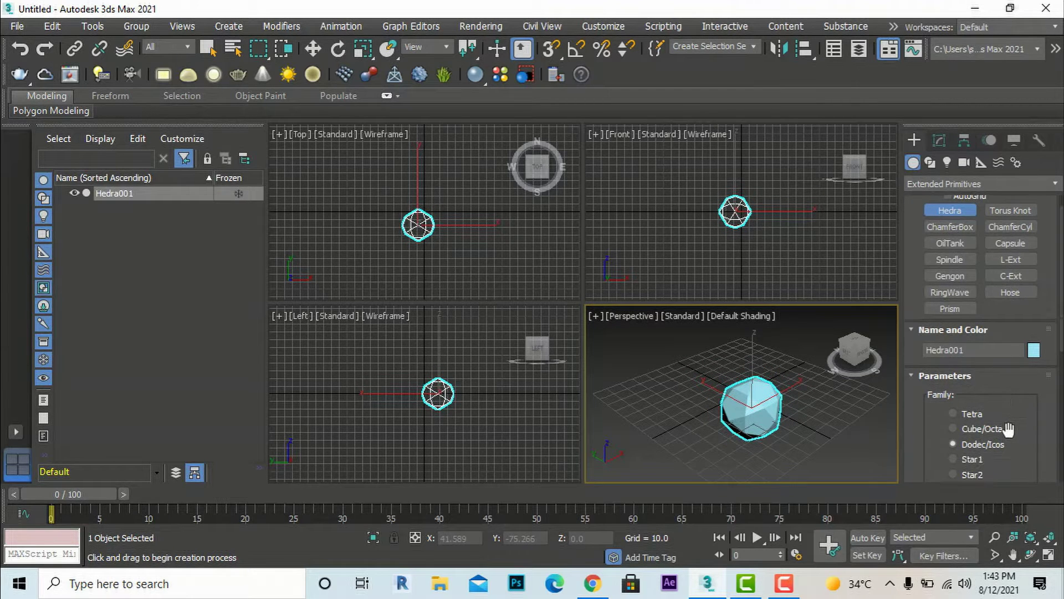
pyautogui.scroll(-1, 1009, 429)
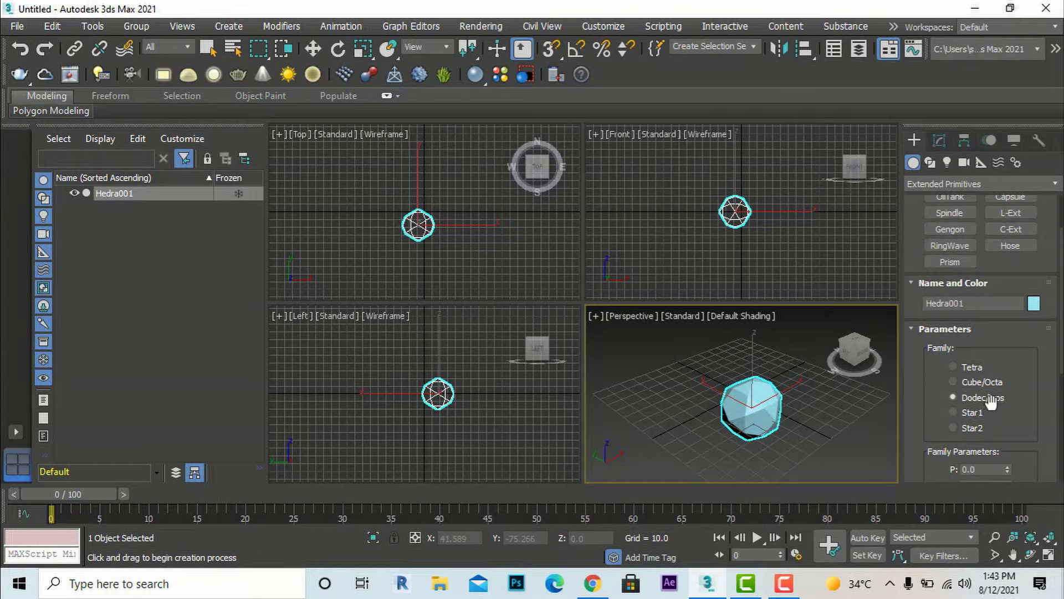
pyautogui.click(953, 366)
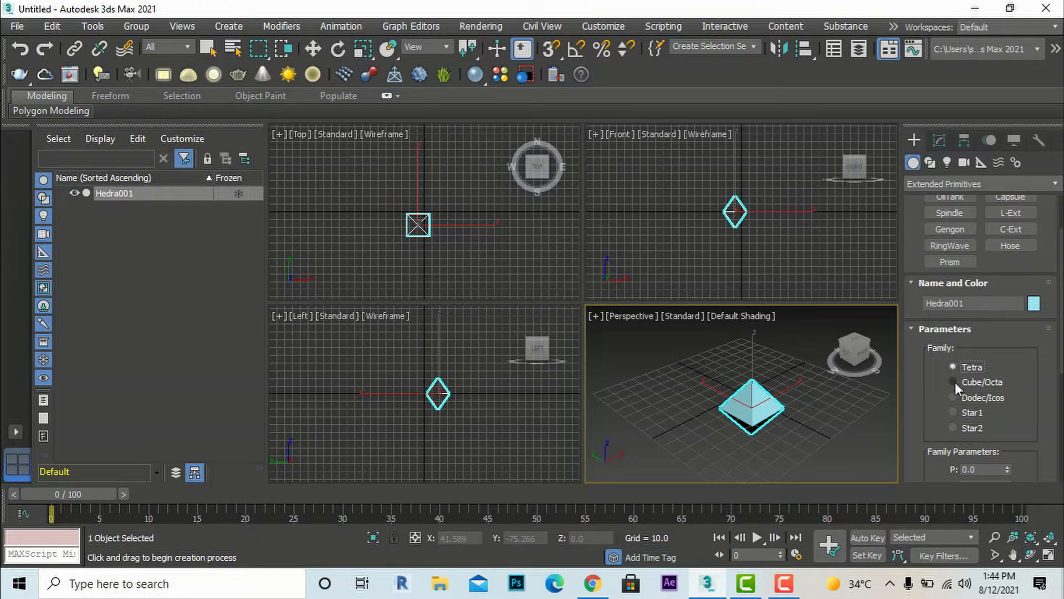
pyautogui.click(953, 382)
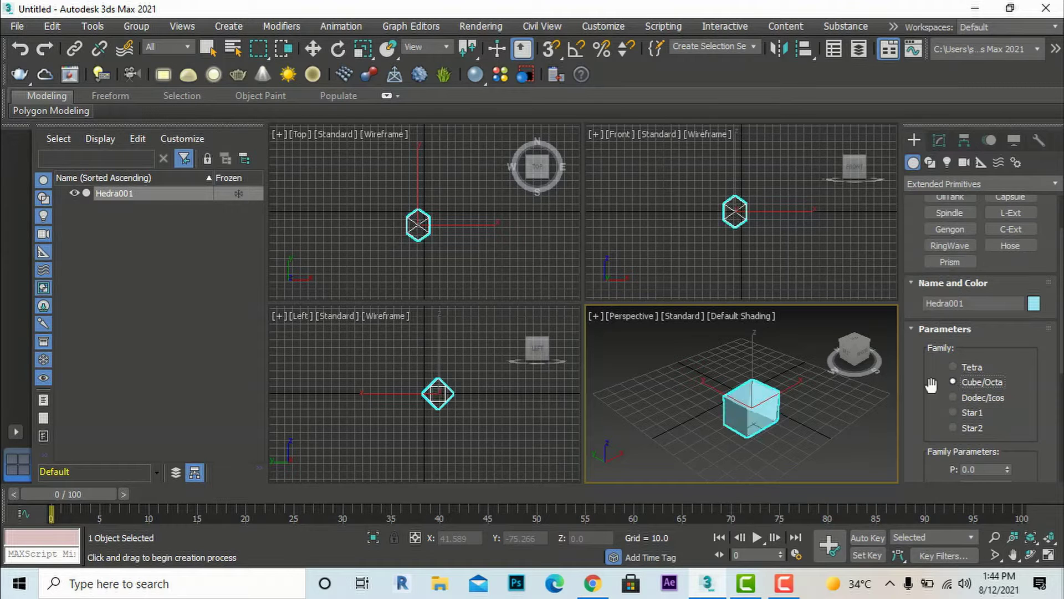
pyautogui.press('z')
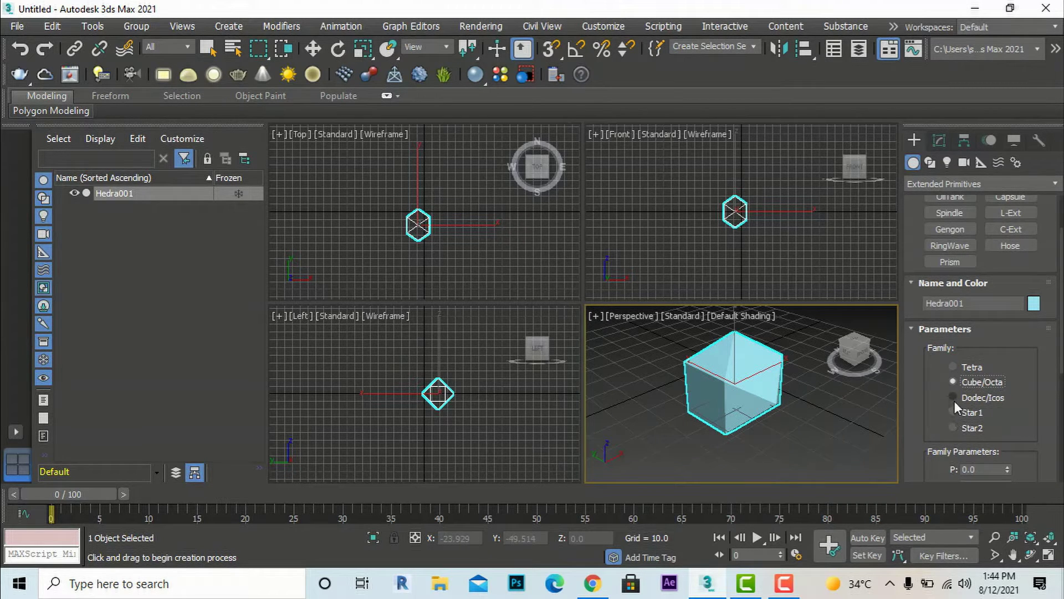
pyautogui.click(954, 412)
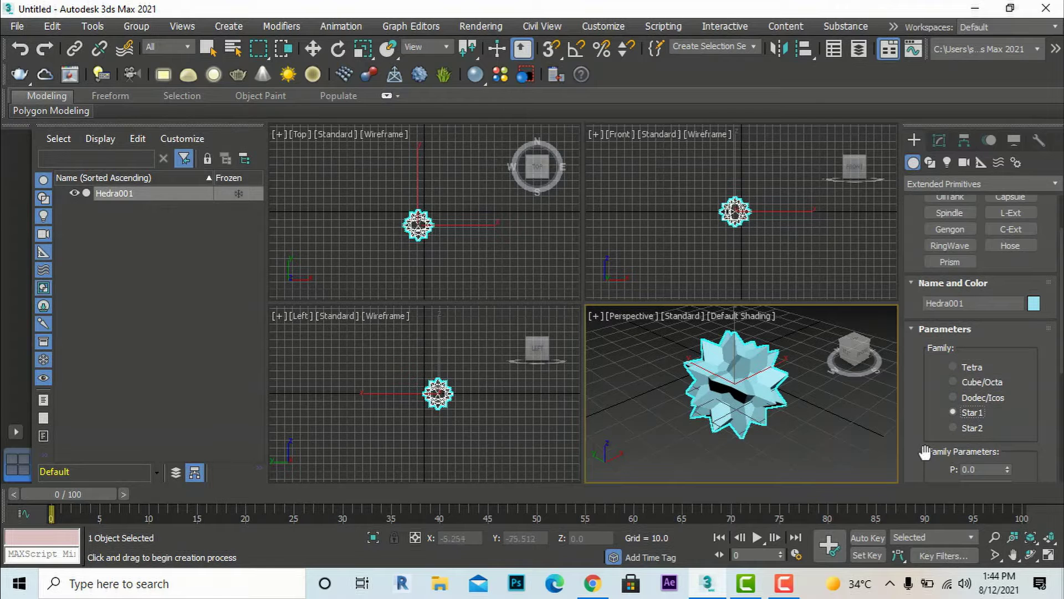
pyautogui.click(951, 427)
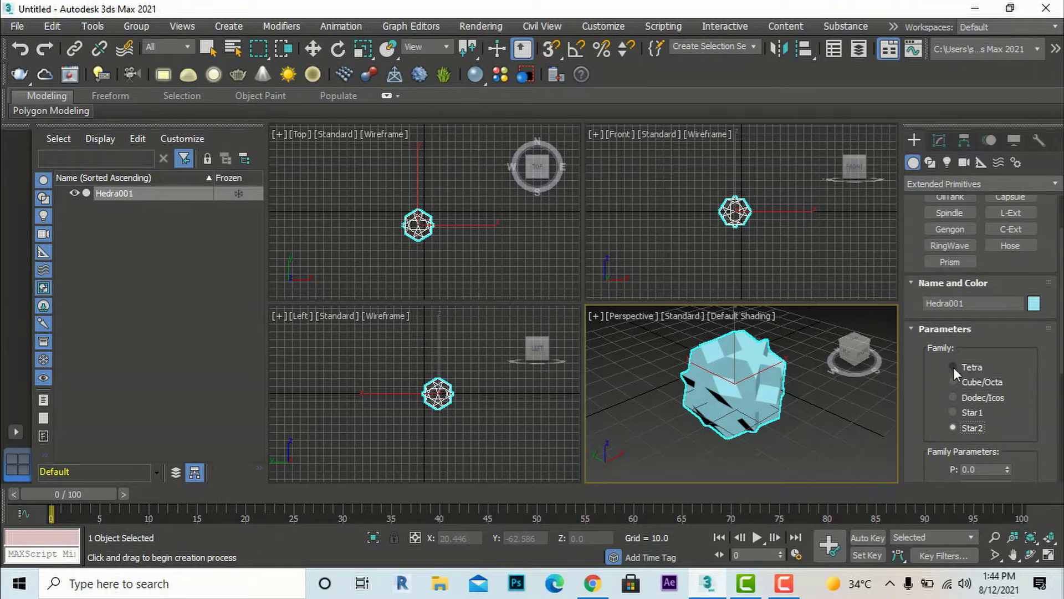
# Switch the hedra to the Dodec/Icos family with family parameters P about 0.31 and Q about 0.03.
pyautogui.scroll(3, 1010, 254)
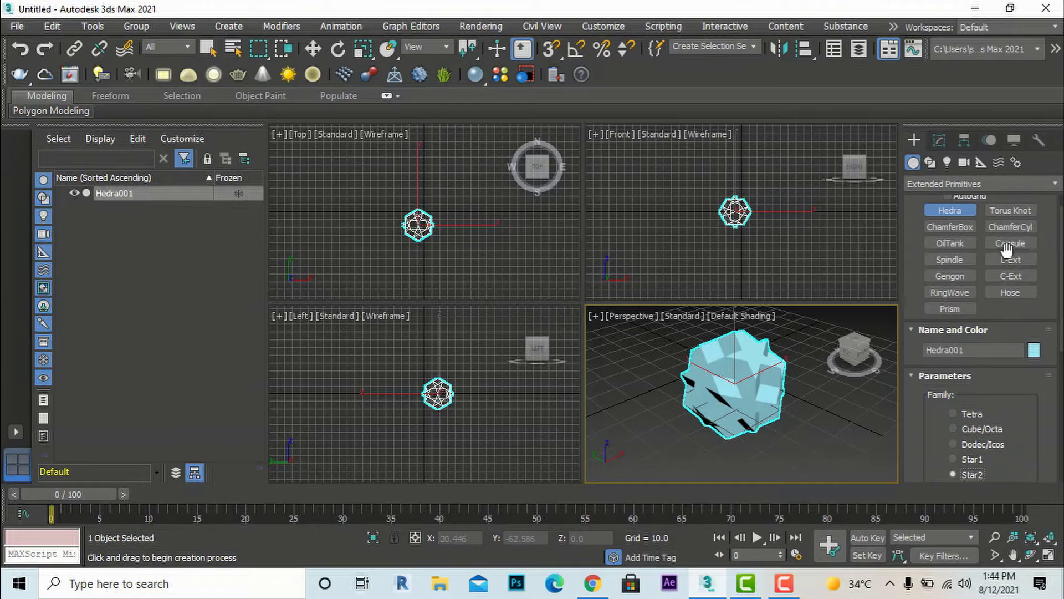
pyautogui.click(973, 185)
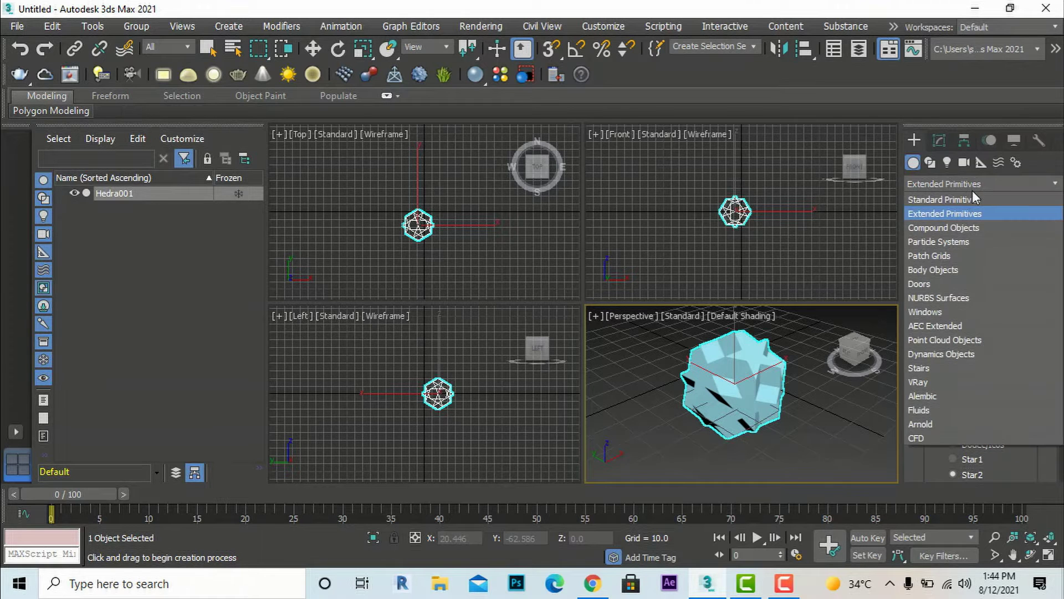
pyautogui.click(968, 214)
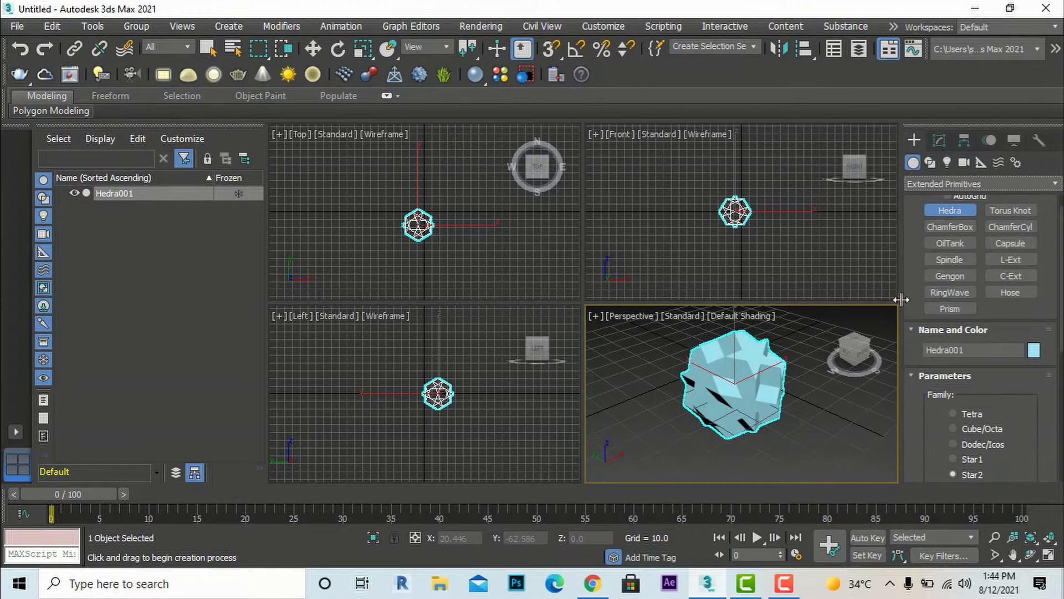
pyautogui.scroll(-4, 1021, 400)
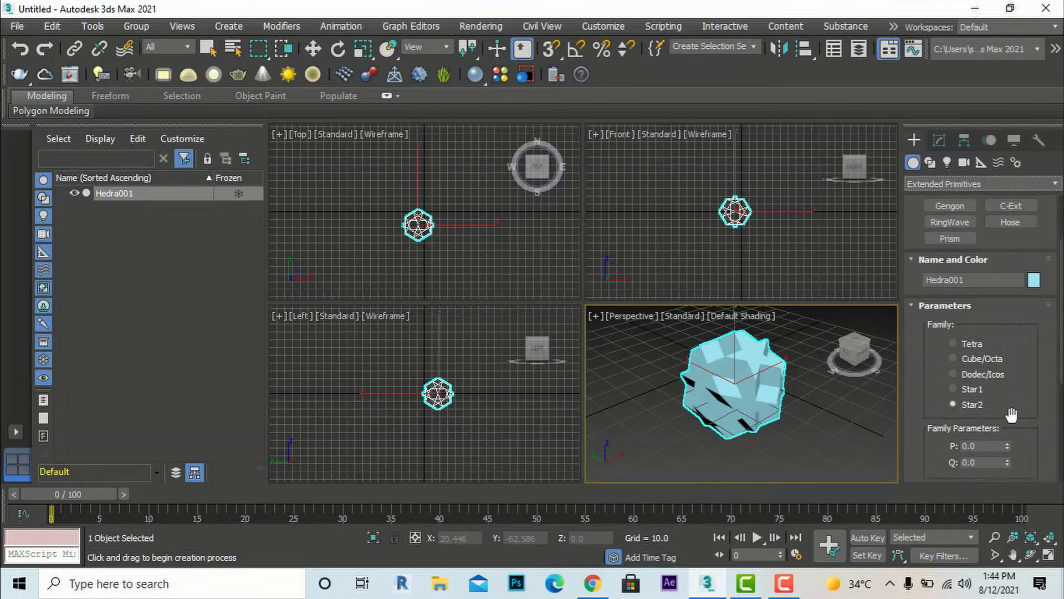
pyautogui.scroll(-2, 1012, 414)
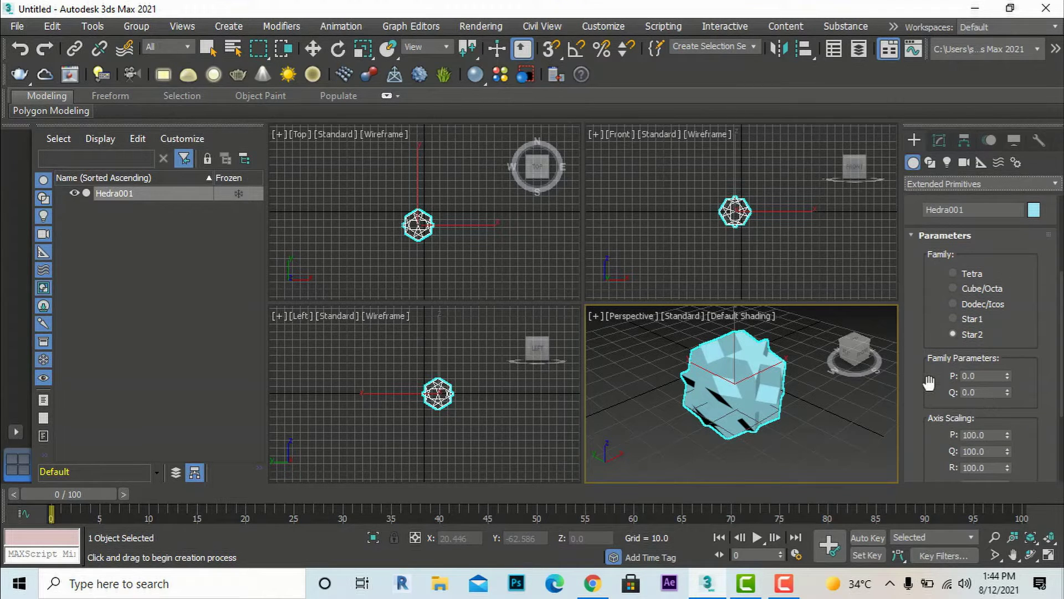
pyautogui.click(953, 303)
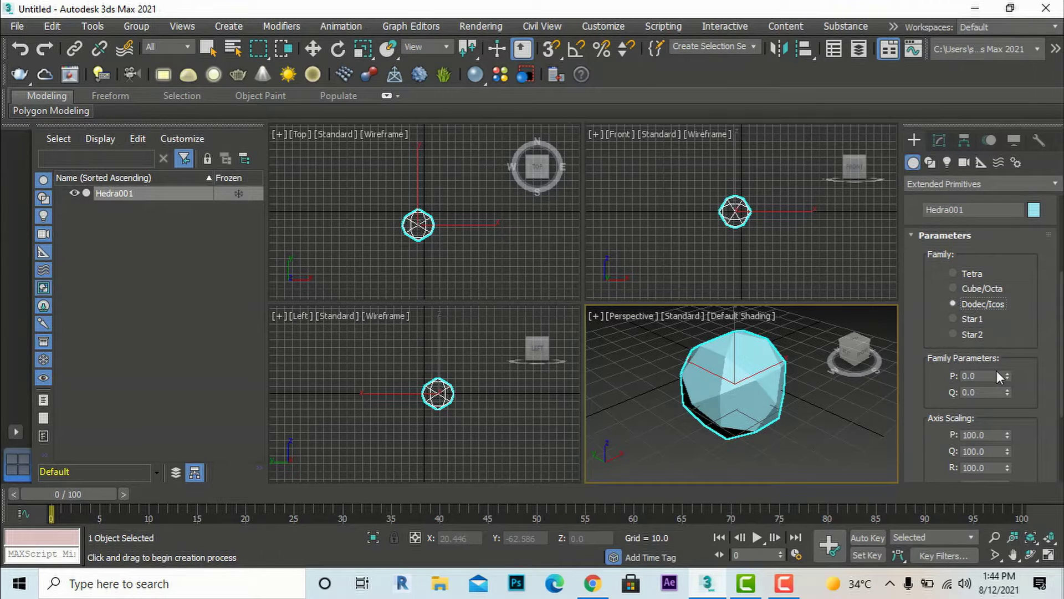
pyautogui.moveTo(1008, 375); pyautogui.dragTo(1009, 348)
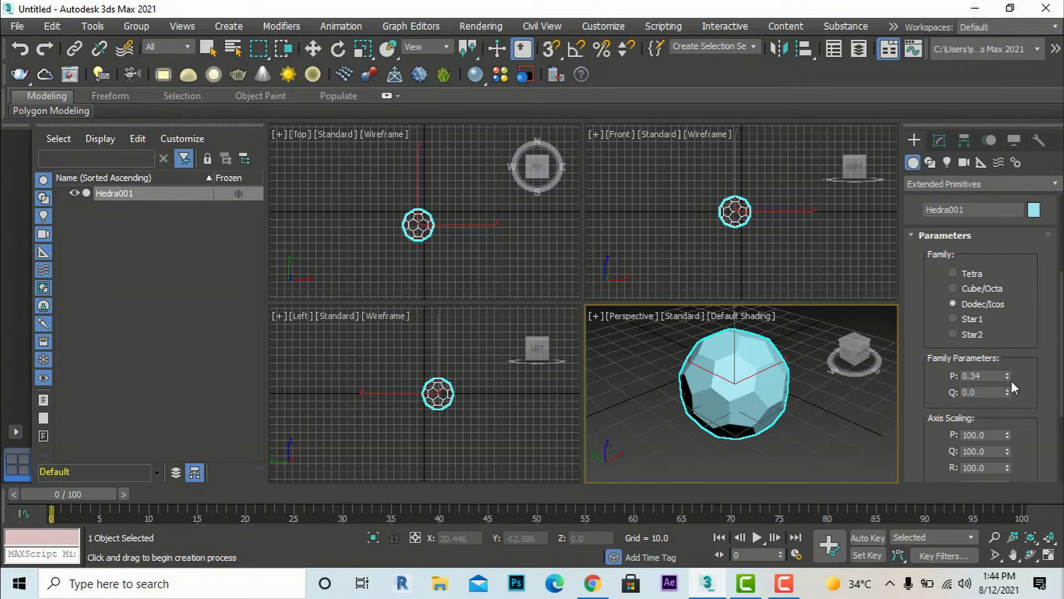
pyautogui.moveTo(1006, 389)
pyautogui.mouseDown()
pyautogui.moveTo(1001, 341)
pyautogui.moveTo(1005, 388)
pyautogui.mouseUp()
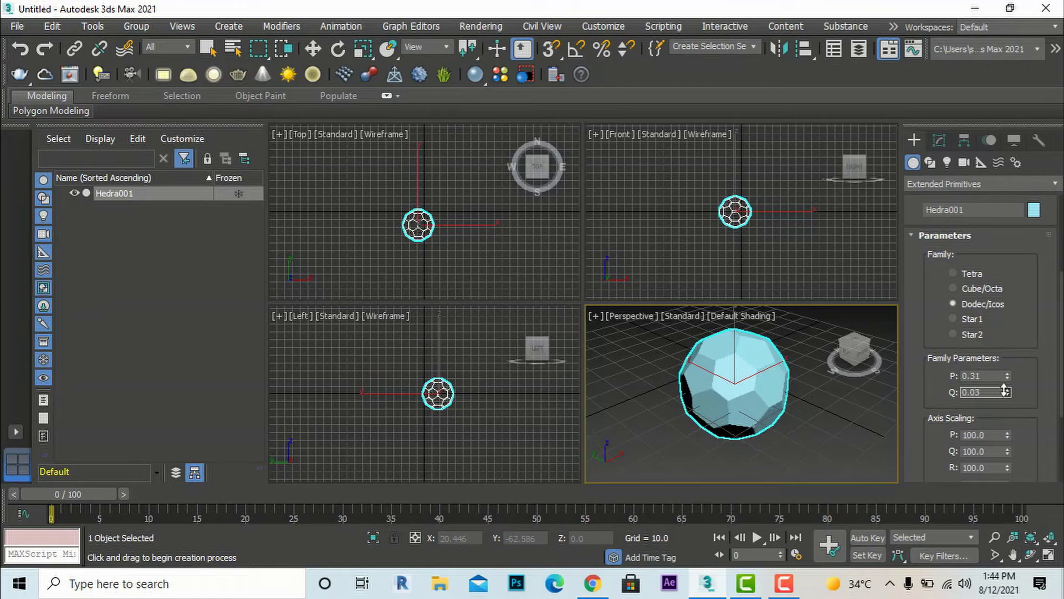
# Try the Tetra family, then set the hedra to Cube/Octa with family parameters P 0.33 and Q 0.37.
pyautogui.click(956, 272)
pyautogui.moveTo(1006, 376)
pyautogui.mouseDown()
pyautogui.moveTo(1000, 305)
pyautogui.moveTo(1008, 402)
pyautogui.moveTo(1005, 339)
pyautogui.moveTo(1009, 385)
pyautogui.moveTo(1007, 365)
pyautogui.mouseUp()
pyautogui.click(957, 288)
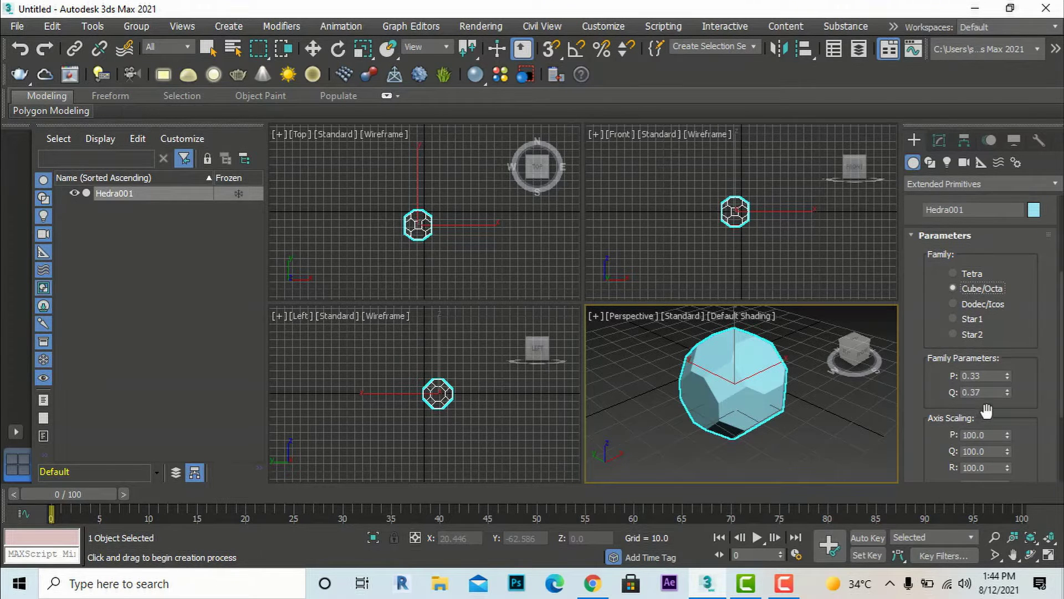
# Stretch the hedra into a spiky star by setting its axis scaling to P 225.5 and Q 198.5.
pyautogui.scroll(-1, 988, 406)
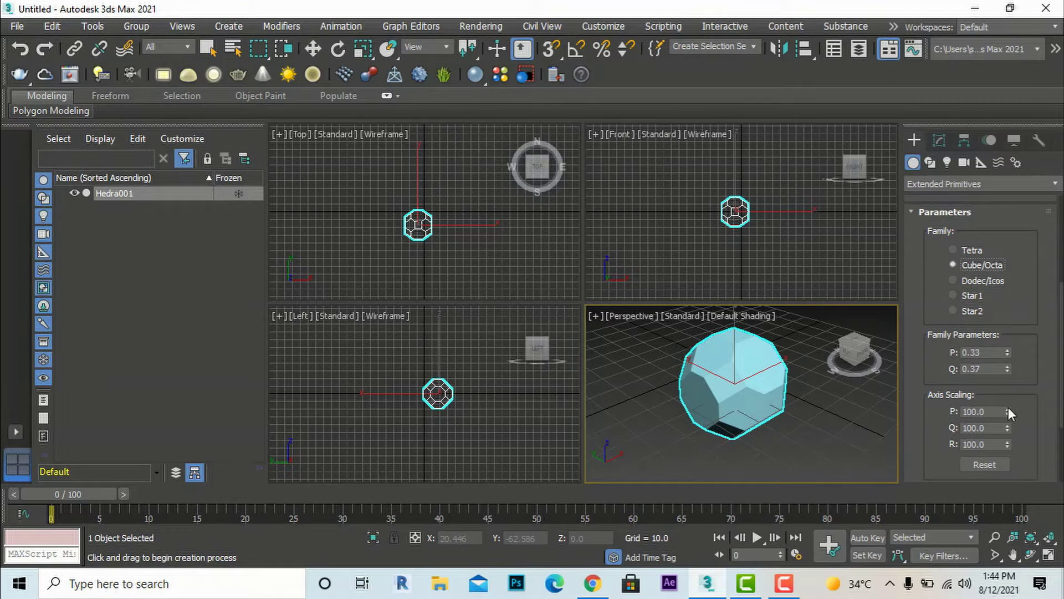
pyautogui.moveTo(1007, 411); pyautogui.dragTo(974, 211)
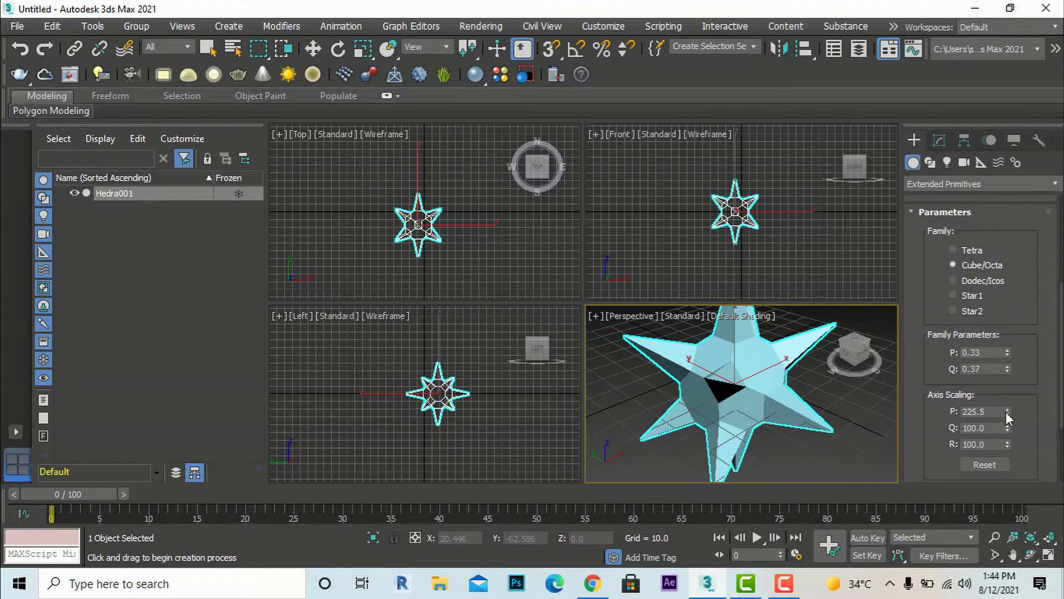
pyautogui.moveTo(1007, 427); pyautogui.dragTo(1013, 306)
pyautogui.scroll(-2, 1028, 396)
pyautogui.scroll(-3, 1028, 396)
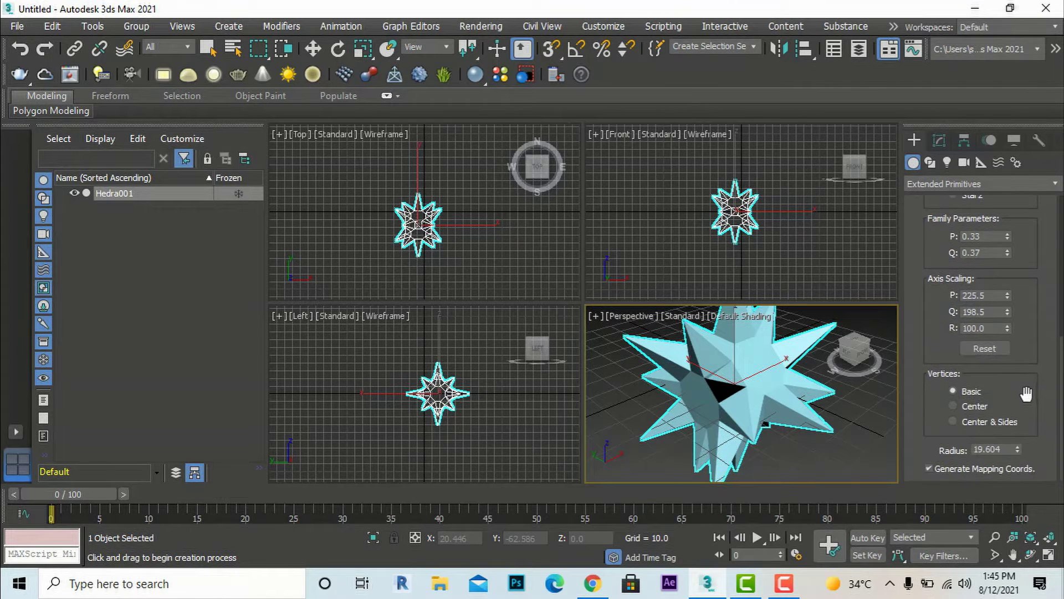
# Maximize the Perspective viewport and create a torus knot beside the hedra, with base radius about 28.5 and cross-section radius about 4.1.
pyautogui.scroll(3, 793, 378)
pyautogui.scroll(7, 1006, 387)
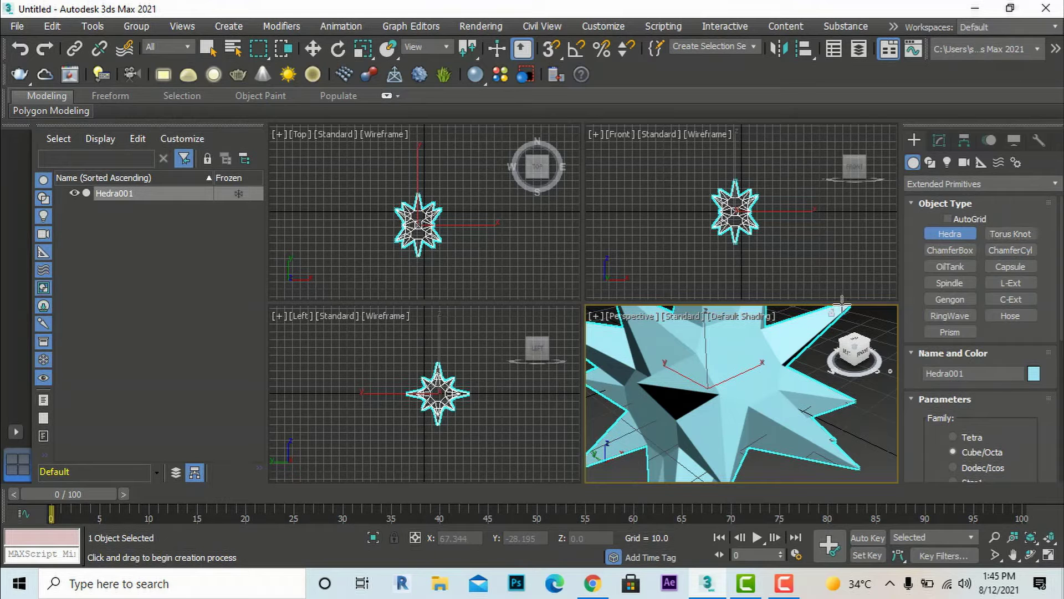
pyautogui.hotkey('alt', 'w')
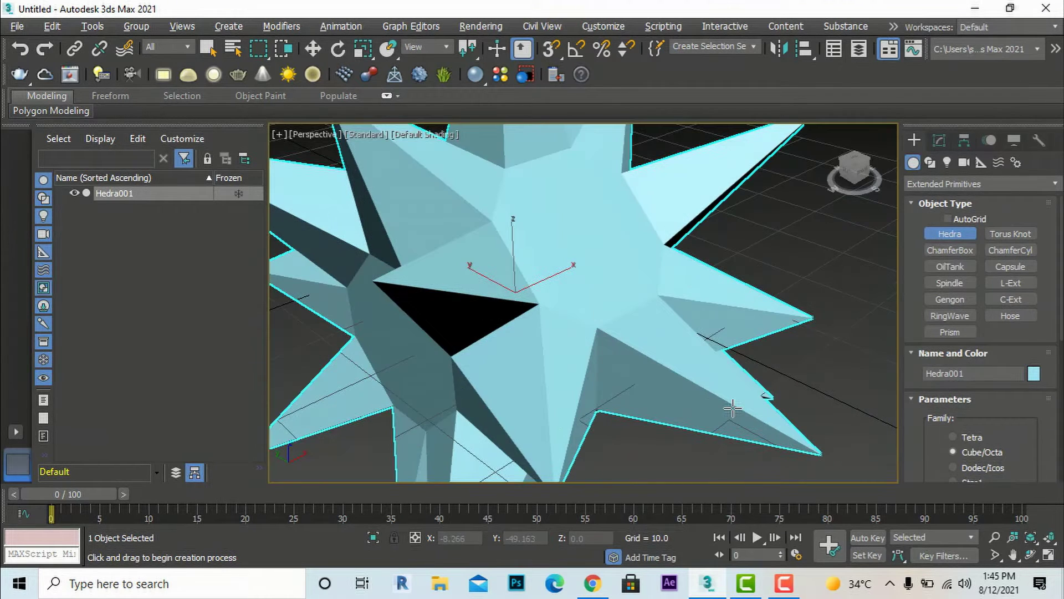
pyautogui.scroll(-6, 469, 302)
pyautogui.scroll(2, 716, 323)
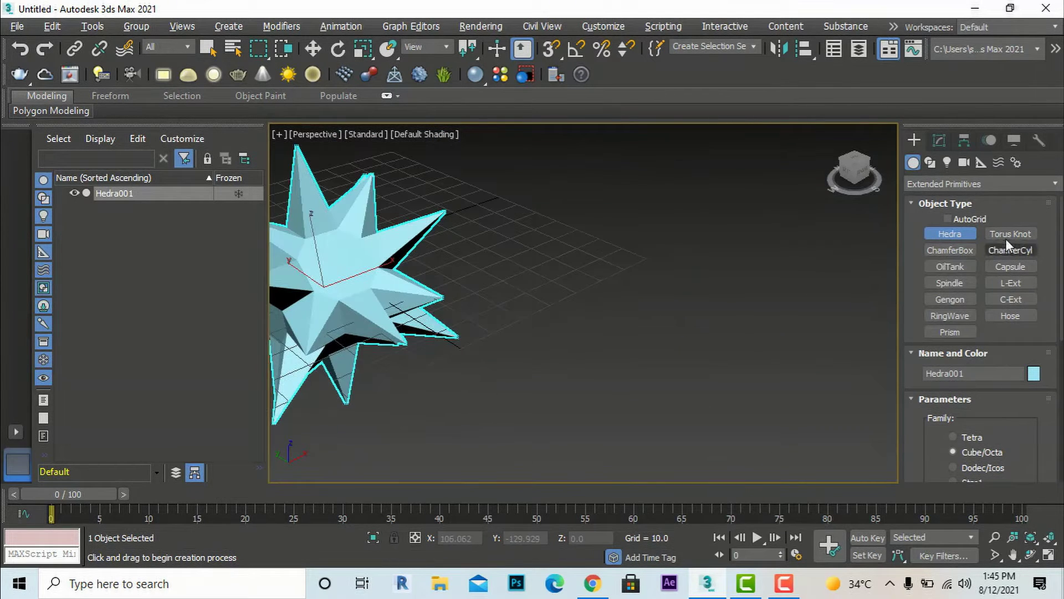
pyautogui.click(1006, 236)
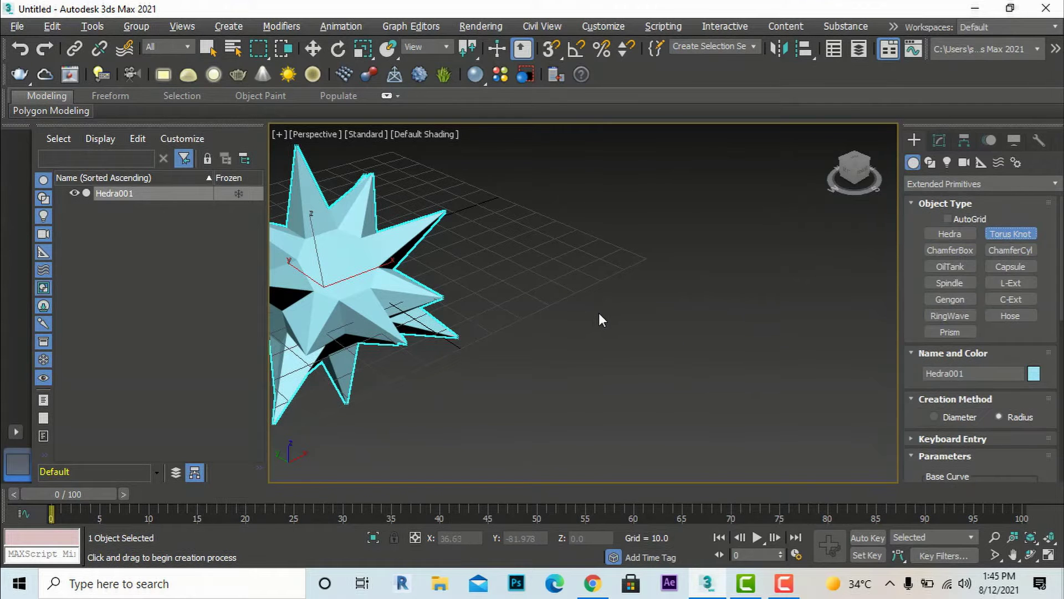
pyautogui.moveTo(598, 314); pyautogui.dragTo(583, 258)
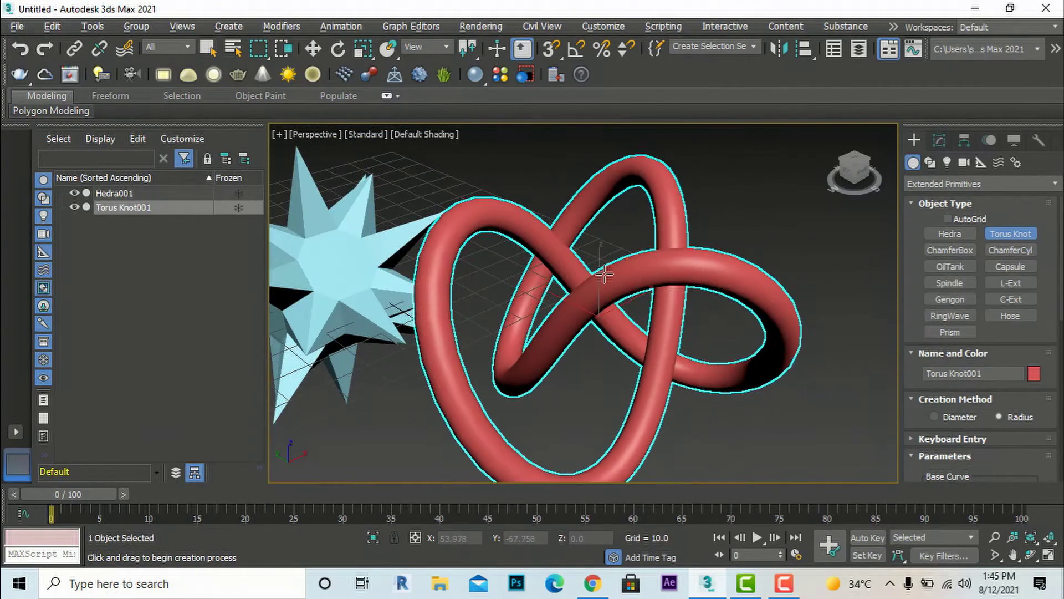
pyautogui.rightClick(726, 231)
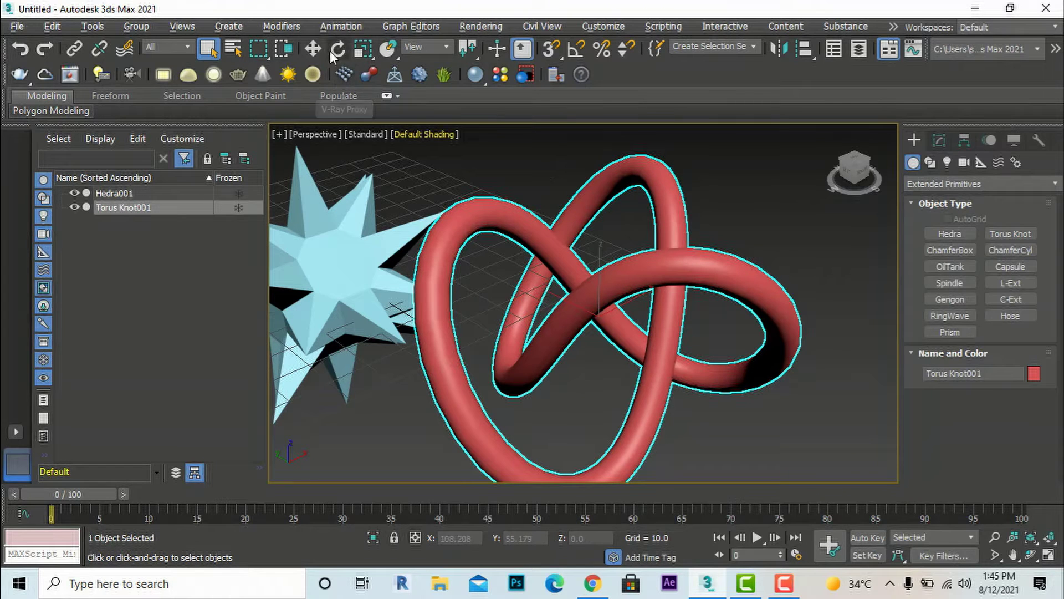
# Modify the torus knot's Knot base curve to radius 26.322, 271 segments, P 11.0 and Q 4.5, after briefly trying Circle.
pyautogui.click(313, 48)
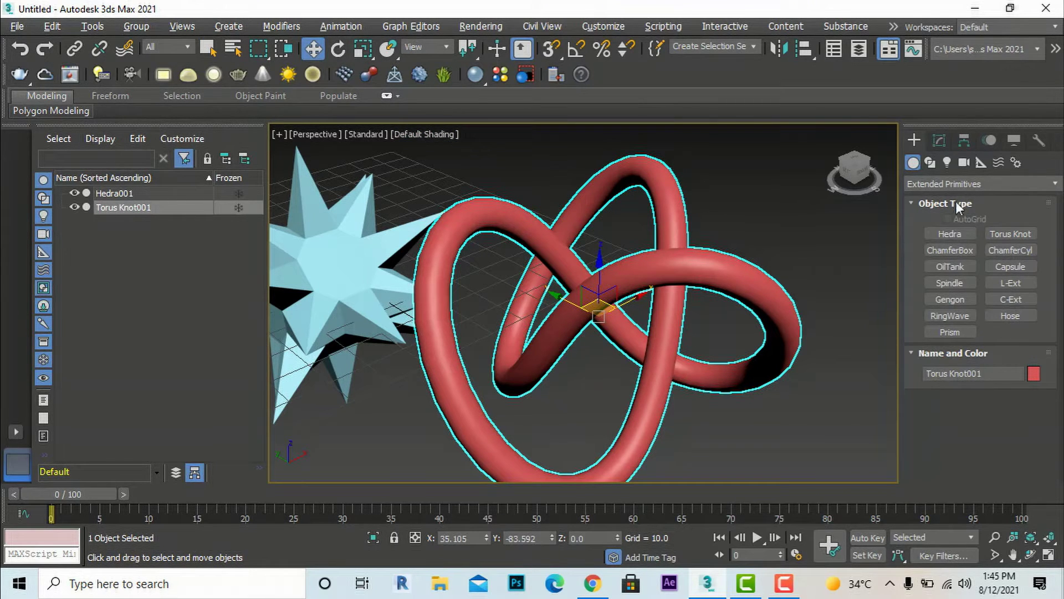
pyautogui.click(936, 142)
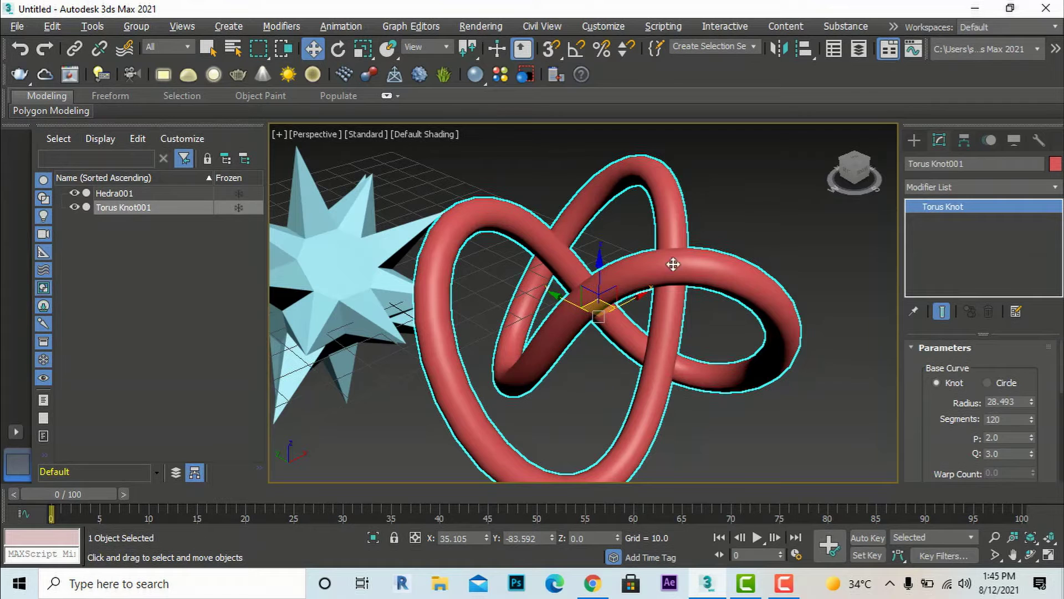
pyautogui.click(988, 382)
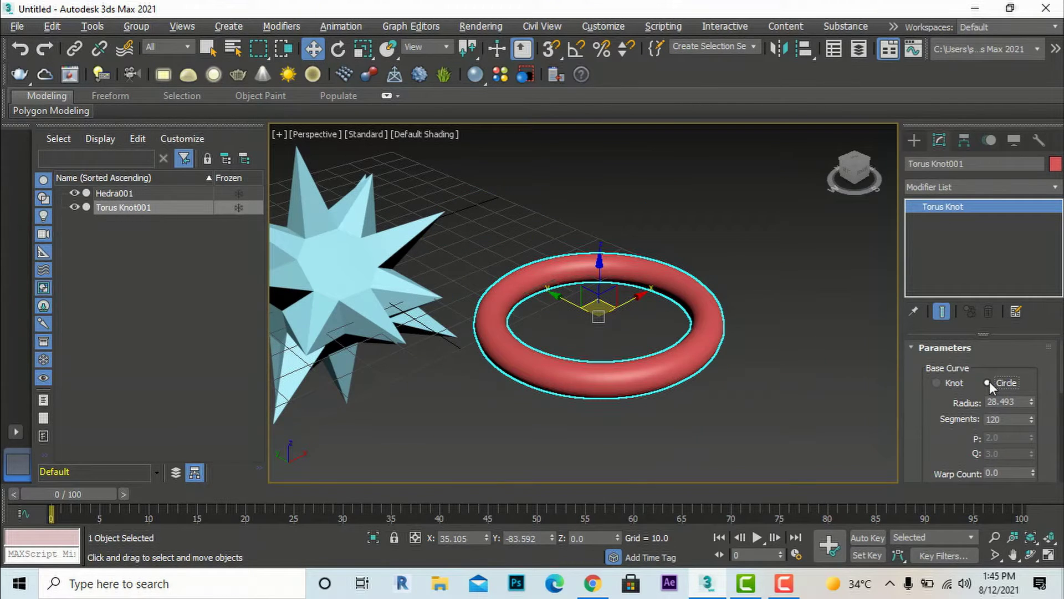
pyautogui.click(942, 382)
pyautogui.moveTo(1034, 399)
pyautogui.mouseDown()
pyautogui.moveTo(1034, 348)
pyautogui.moveTo(1043, 439)
pyautogui.moveTo(1020, 196)
pyautogui.moveTo(1035, 433)
pyautogui.moveTo(1030, 376)
pyautogui.moveTo(1030, 410)
pyautogui.mouseUp()
pyautogui.moveTo(1031, 453)
pyautogui.mouseDown()
pyautogui.moveTo(1036, 422)
pyautogui.moveTo(1038, 447)
pyautogui.mouseUp()
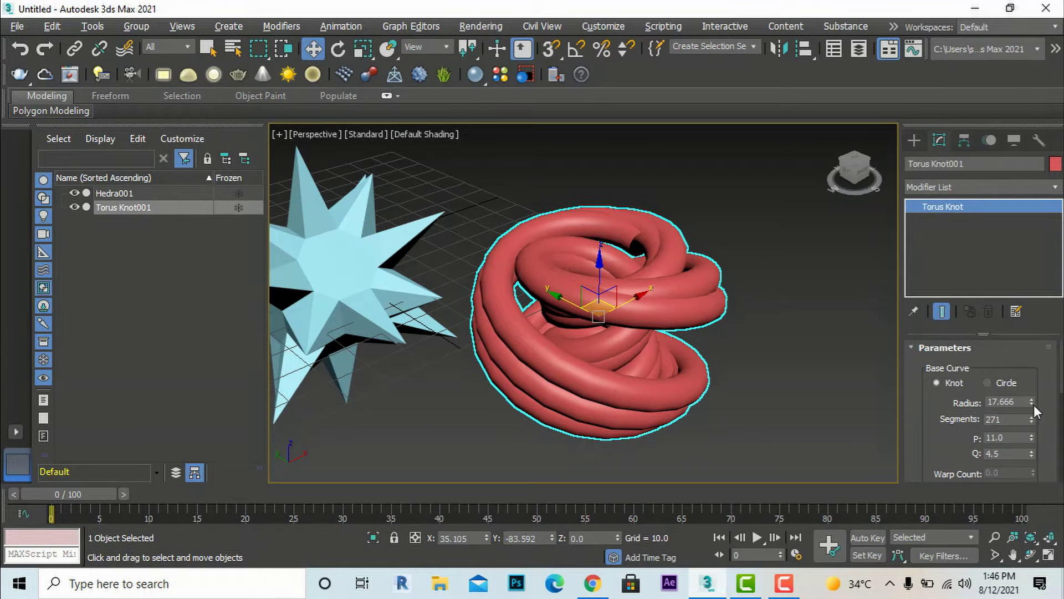
pyautogui.moveTo(1032, 405); pyautogui.dragTo(1021, 368)
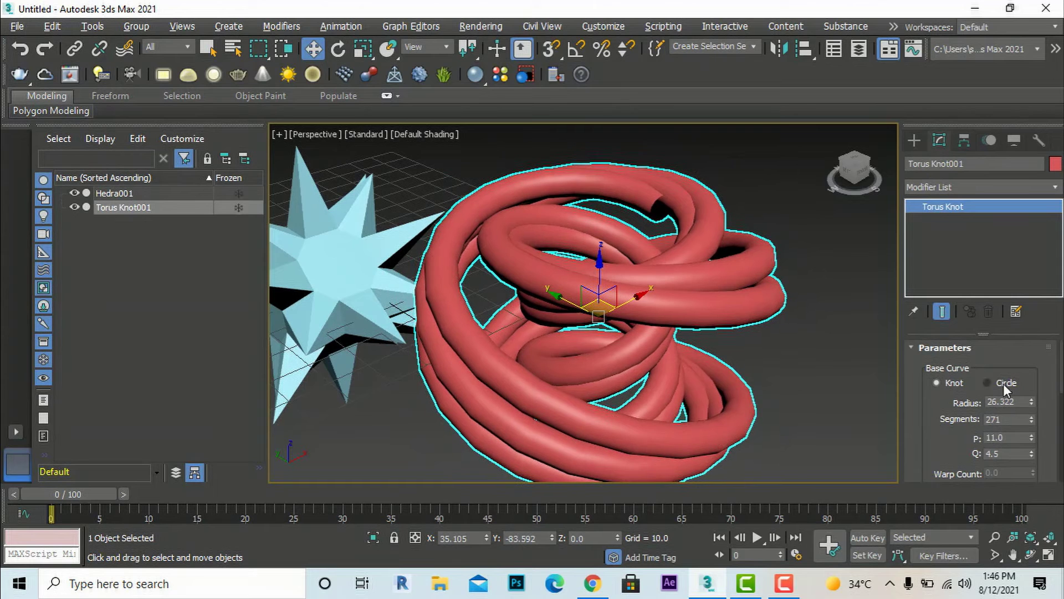
# Change the torus knot's base curve to Circle and enlarge its base radius.
pyautogui.click(987, 382)
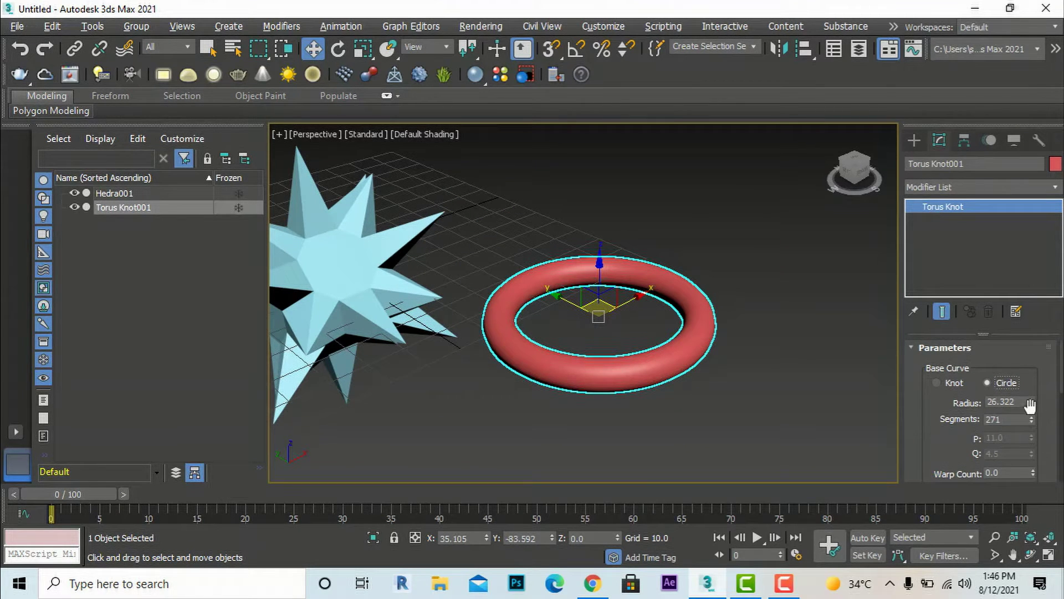
pyautogui.moveTo(1032, 403)
pyautogui.mouseDown()
pyautogui.moveTo(1033, 421)
pyautogui.moveTo(1032, 383)
pyautogui.mouseUp()
pyautogui.scroll(-4, 1029, 424)
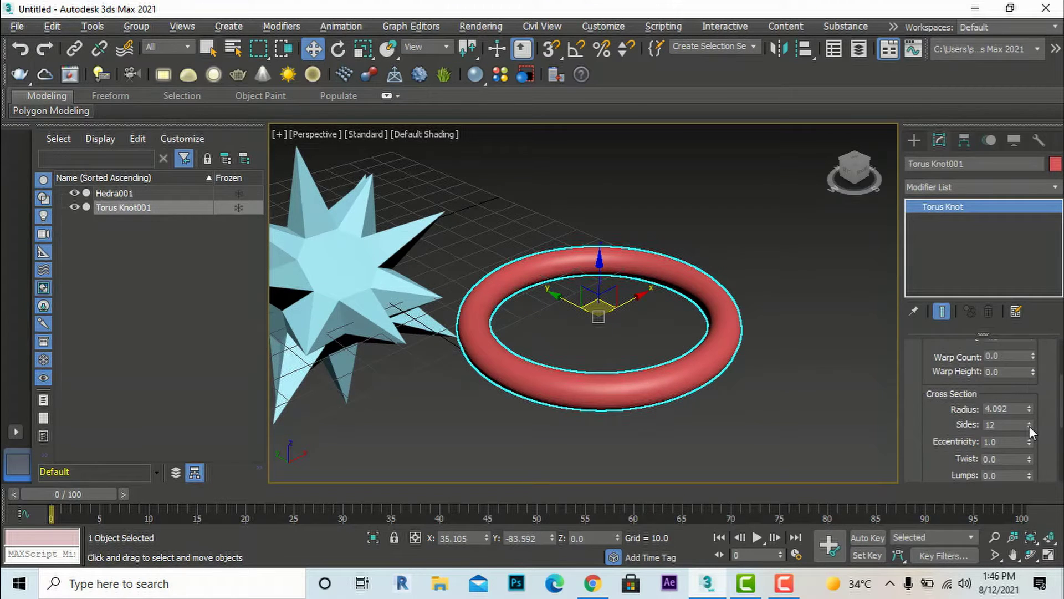
# Set the torus knot's cross-section radius to 4.624 and its sides to 47, and deselect it.
pyautogui.scroll(-1, 1033, 416)
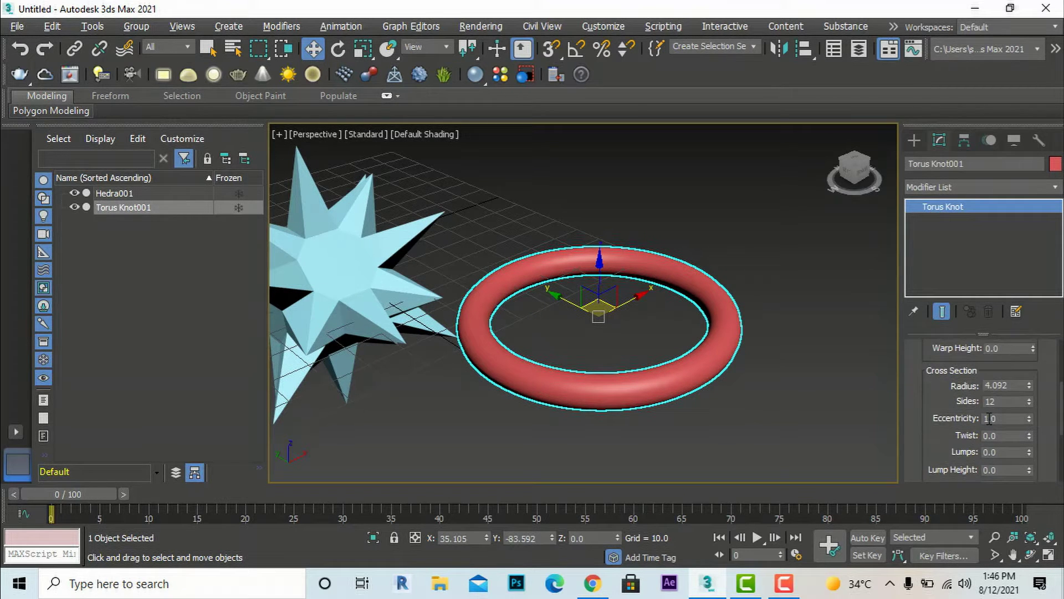
pyautogui.scroll(4, 1028, 408)
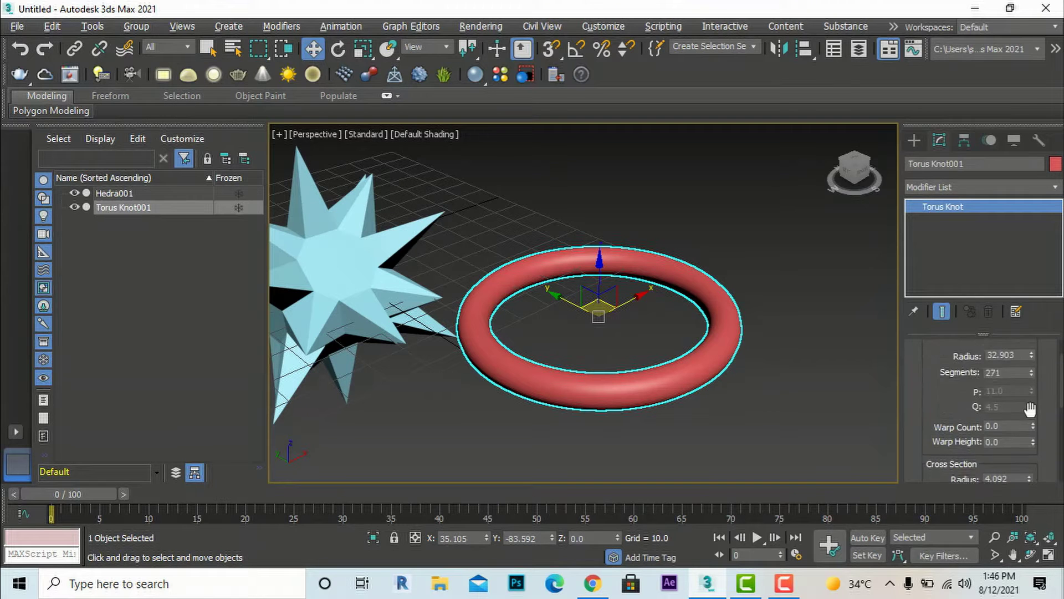
pyautogui.scroll(-3, 1030, 408)
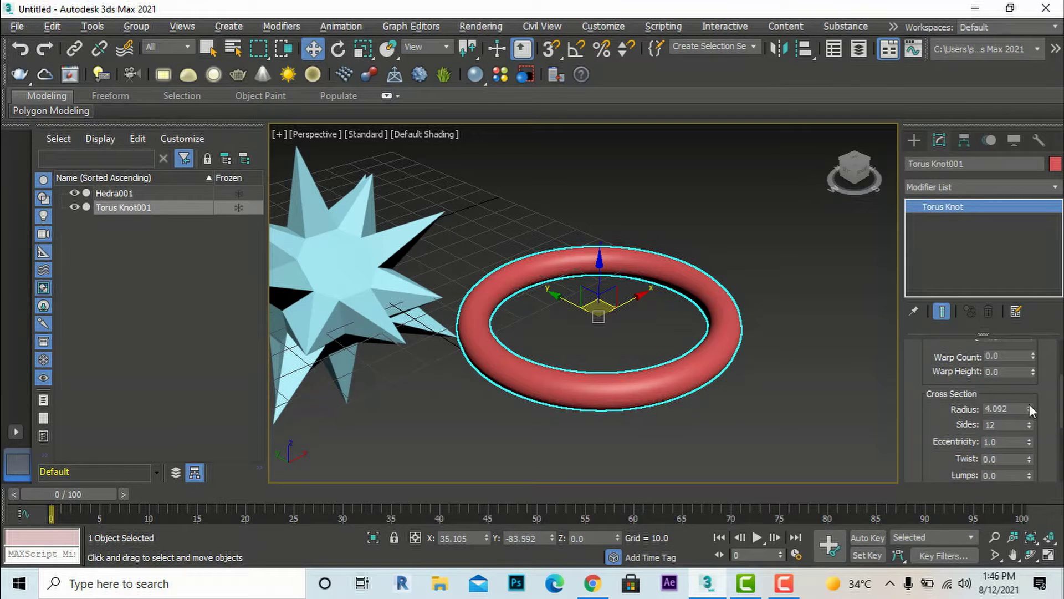
pyautogui.moveTo(1029, 404)
pyautogui.mouseDown()
pyautogui.moveTo(1024, 338)
pyautogui.moveTo(1023, 424)
pyautogui.mouseUp()
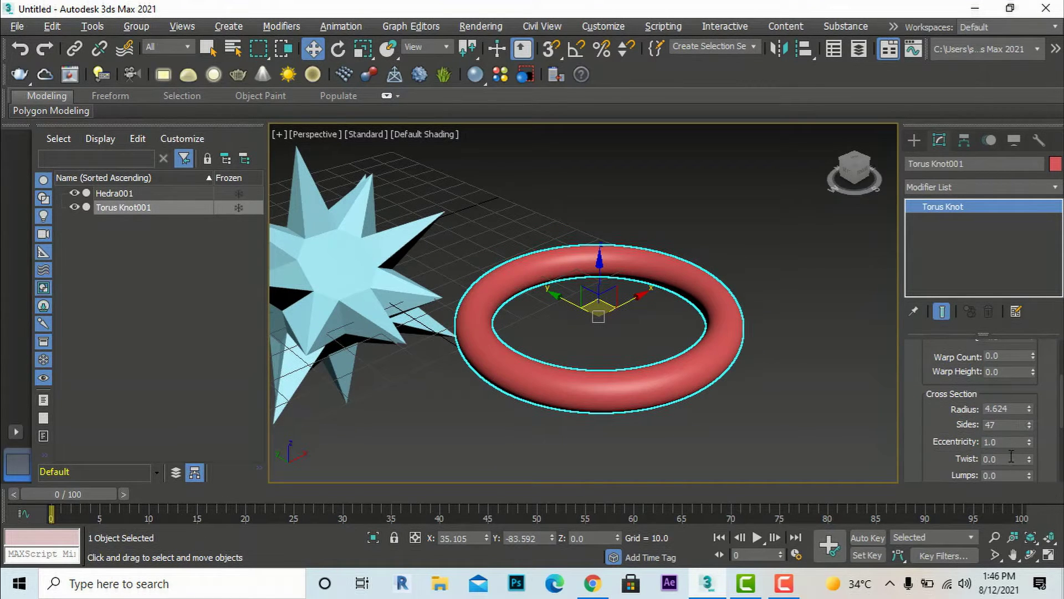
pyautogui.scroll(-6, 1054, 441)
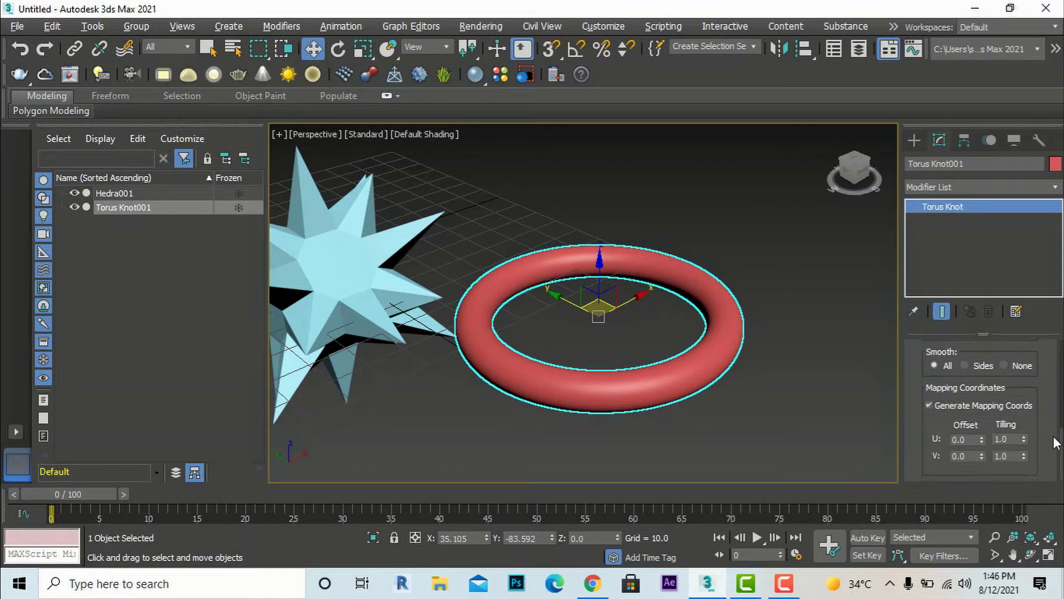
pyautogui.scroll(5, 1055, 441)
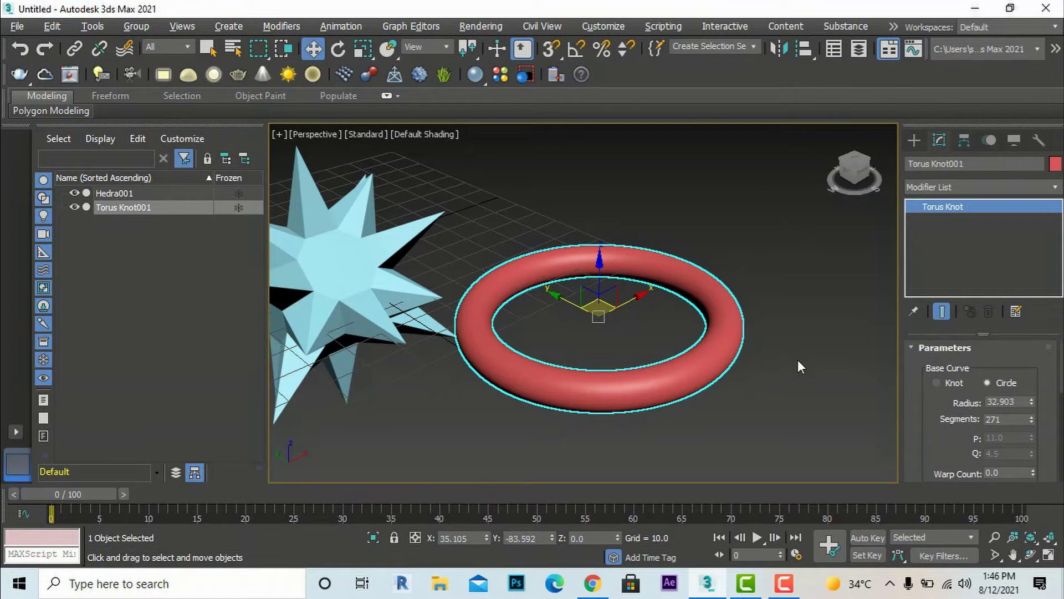
pyautogui.click(819, 375)
pyautogui.scroll(-5, 769, 371)
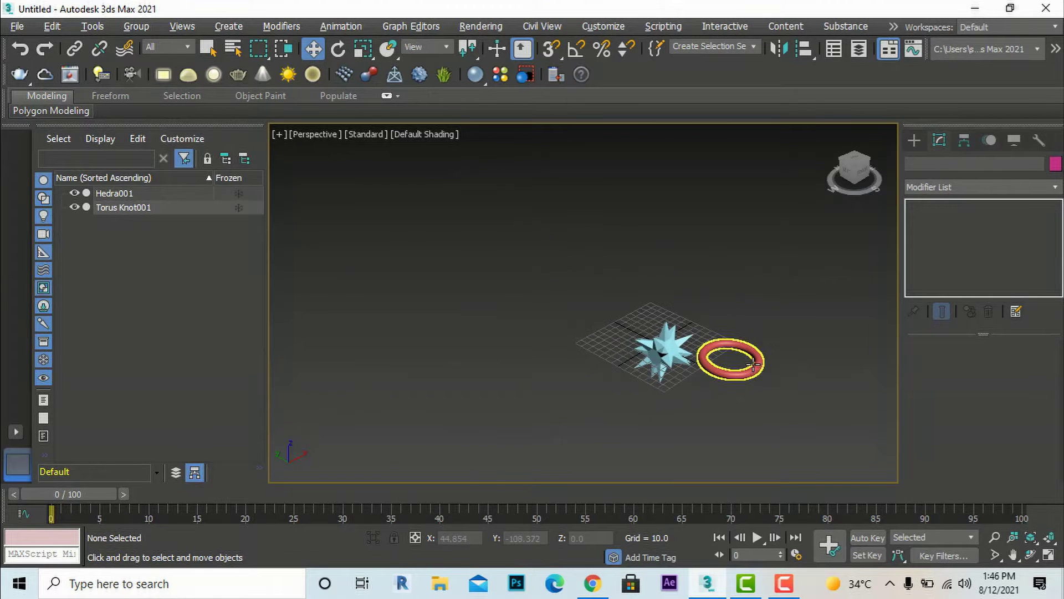
pyautogui.scroll(6, 753, 363)
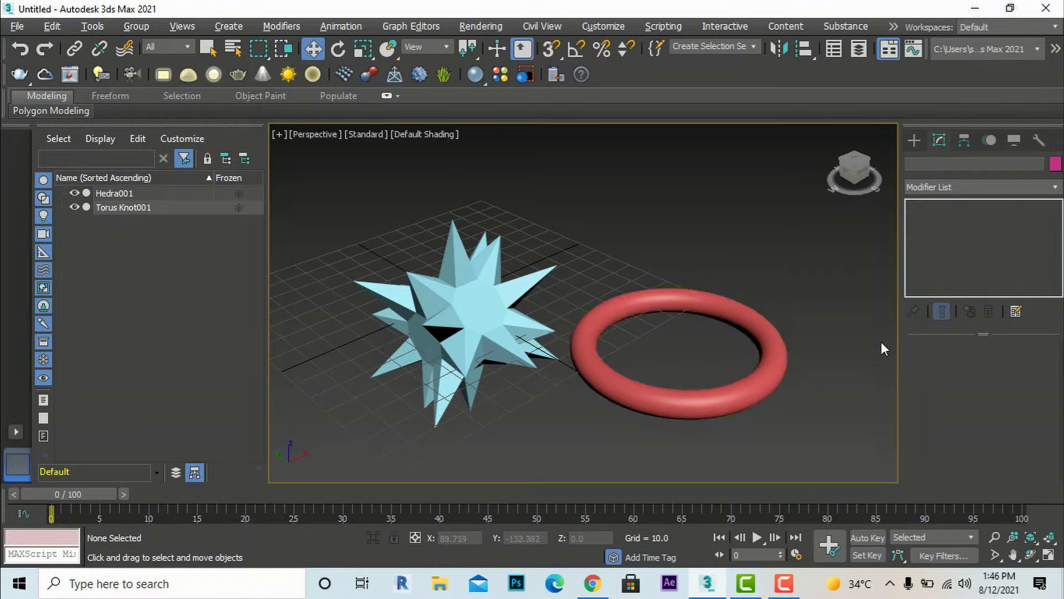
# Create a chamfer box beside the torus knot, about 36.7 long, 15.5 wide and 8.8 high with a fillet of about 2.1.
pyautogui.click(916, 141)
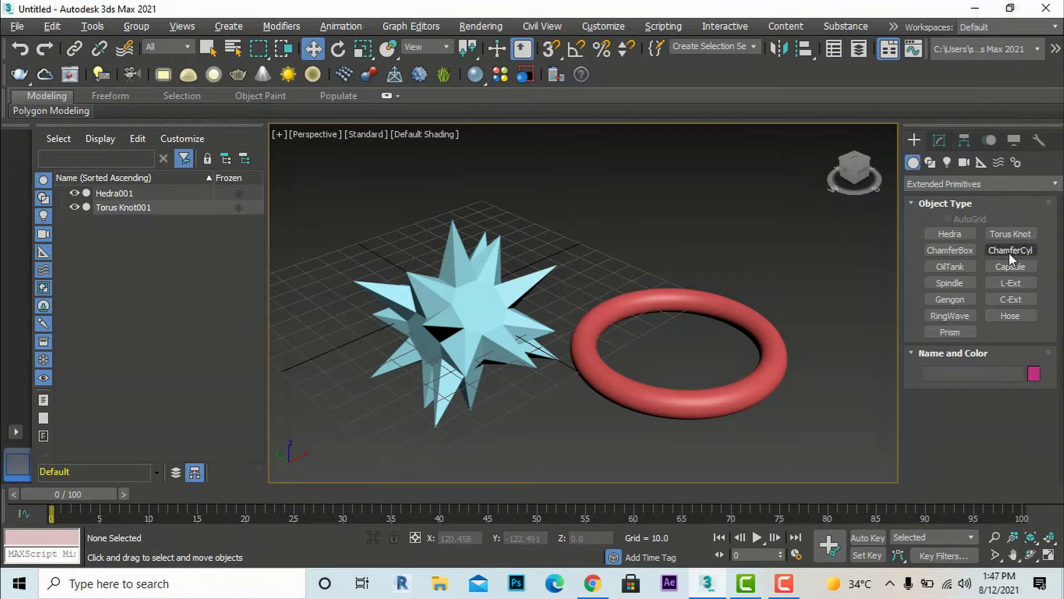
pyautogui.click(965, 254)
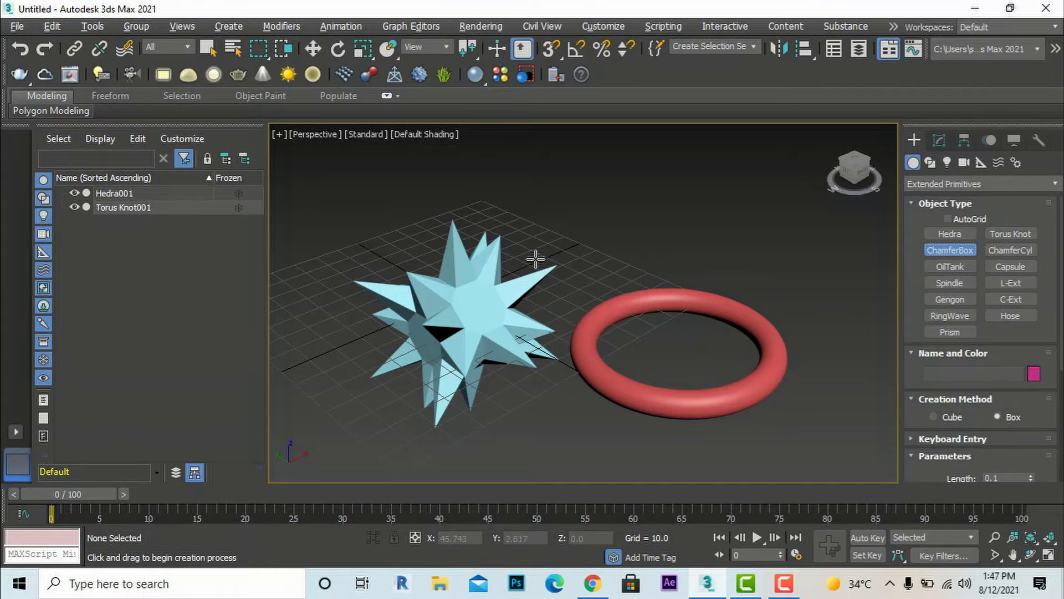
pyautogui.scroll(-5, 533, 258)
pyautogui.scroll(10, 630, 303)
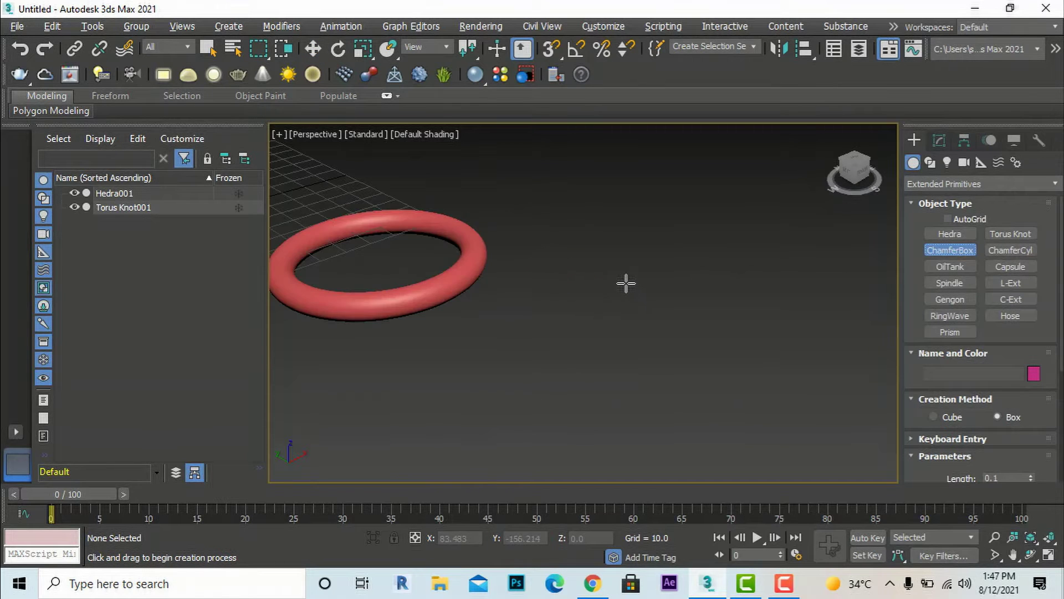
pyautogui.moveTo(560, 290); pyautogui.dragTo(665, 425)
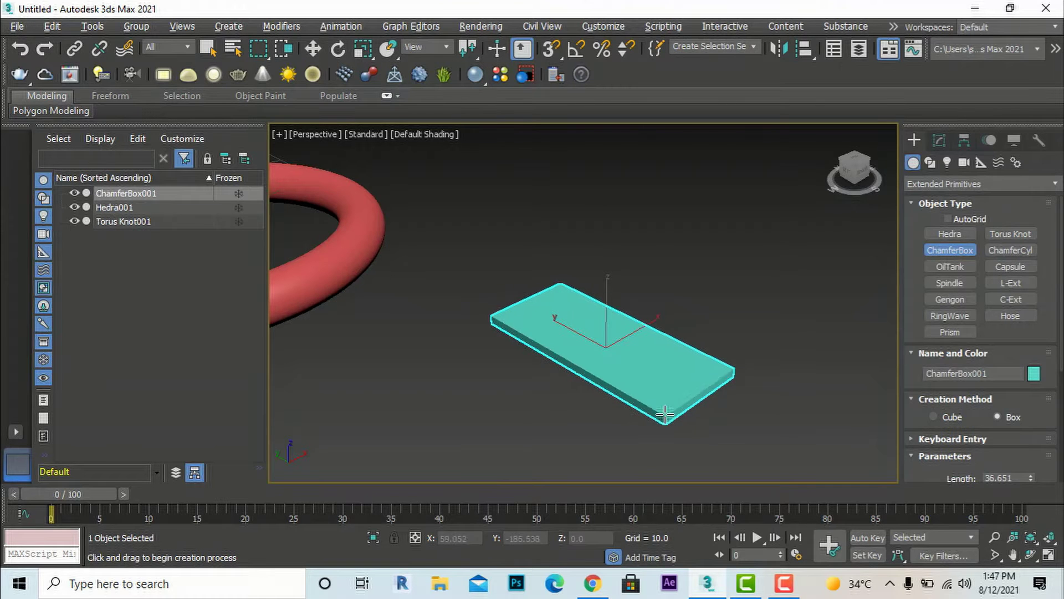
pyautogui.click(670, 374)
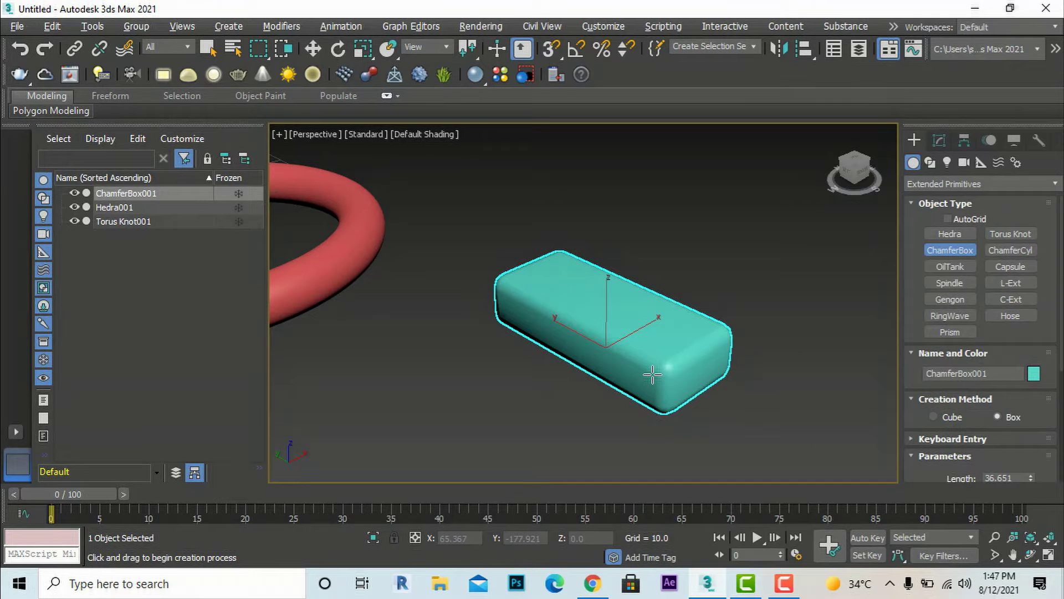
pyautogui.press('z')
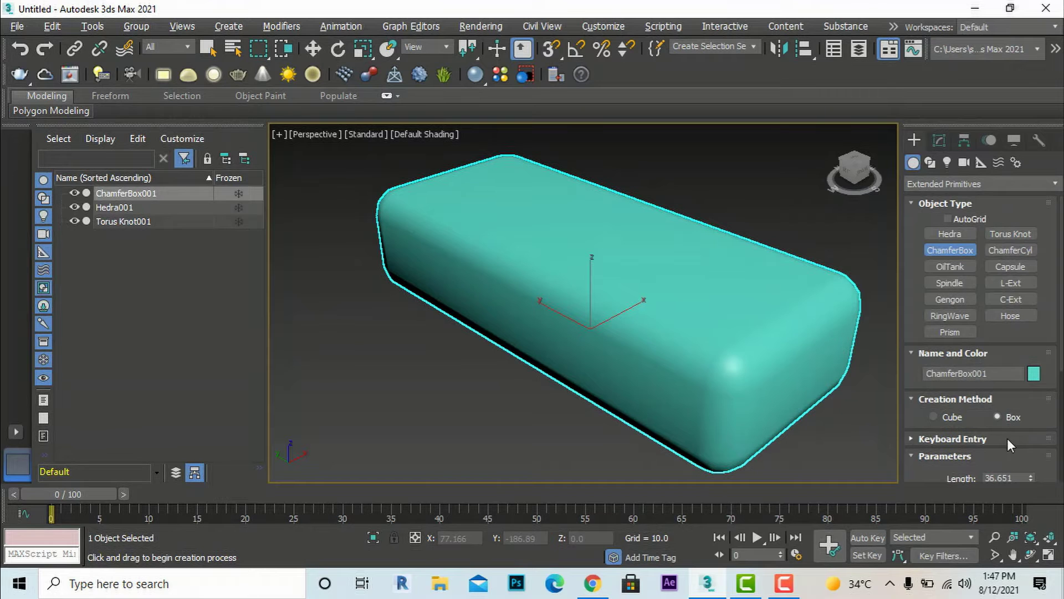
pyautogui.press('w')
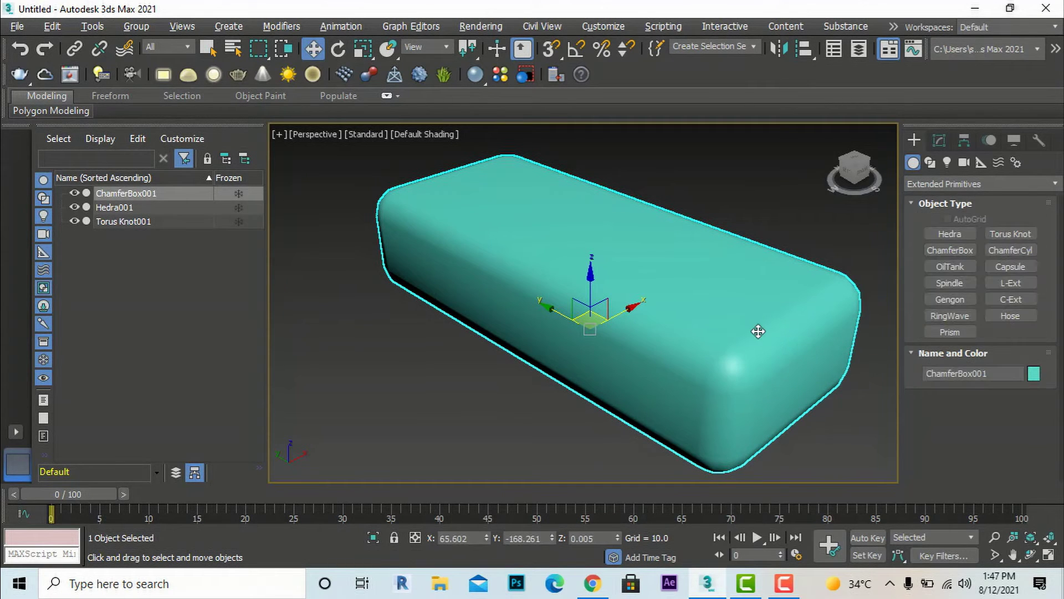
# Modify the chamfer box to length 34.085, width 20.57, height 6.513 and fillet 1.684.
pyautogui.click(939, 139)
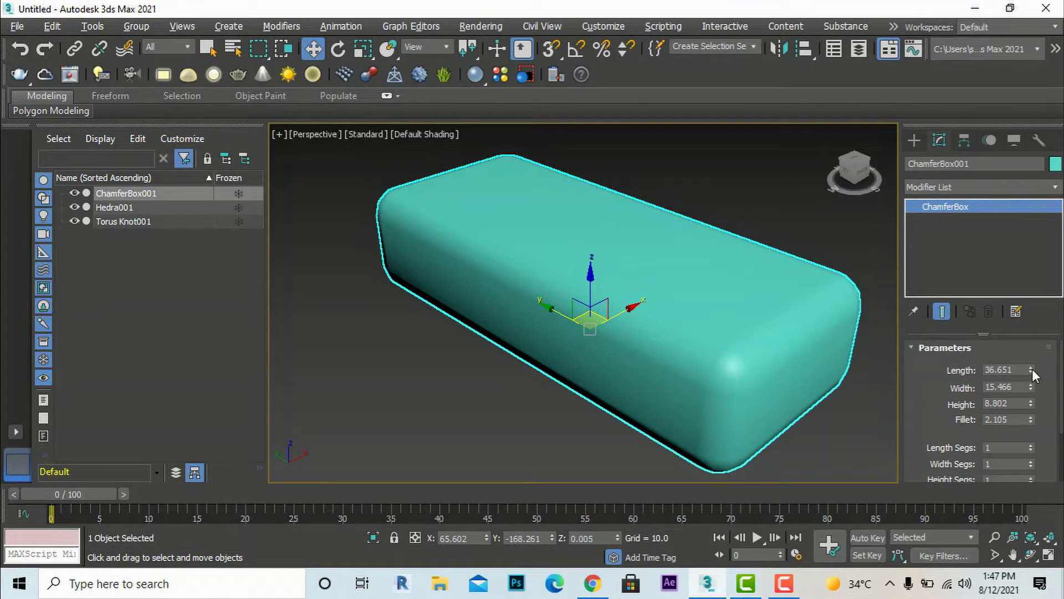
pyautogui.moveTo(1031, 368)
pyautogui.mouseDown()
pyautogui.moveTo(1032, 349)
pyautogui.moveTo(1042, 374)
pyautogui.moveTo(1032, 385)
pyautogui.moveTo(1038, 350)
pyautogui.moveTo(1042, 362)
pyautogui.mouseUp()
pyautogui.moveTo(1029, 404); pyautogui.dragTo(1037, 433)
# Subdivide the chamfer box with 13 length segments and 18 width segments.
pyautogui.scroll(-1, 1028, 405)
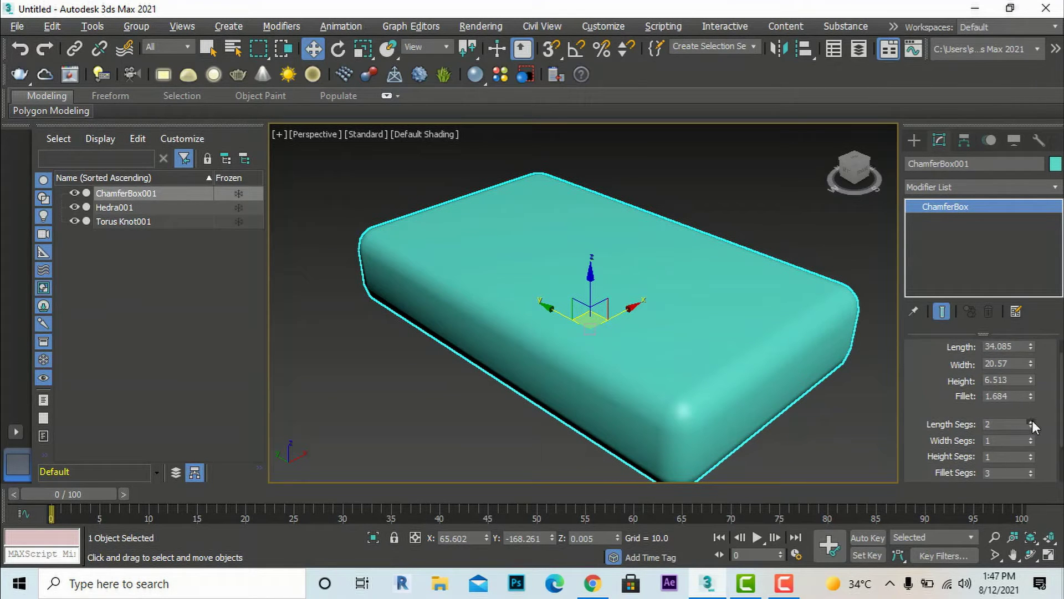
pyautogui.moveTo(1032, 421)
pyautogui.mouseDown()
pyautogui.moveTo(1033, 365)
pyautogui.moveTo(1034, 426)
pyautogui.moveTo(1034, 410)
pyautogui.mouseUp()
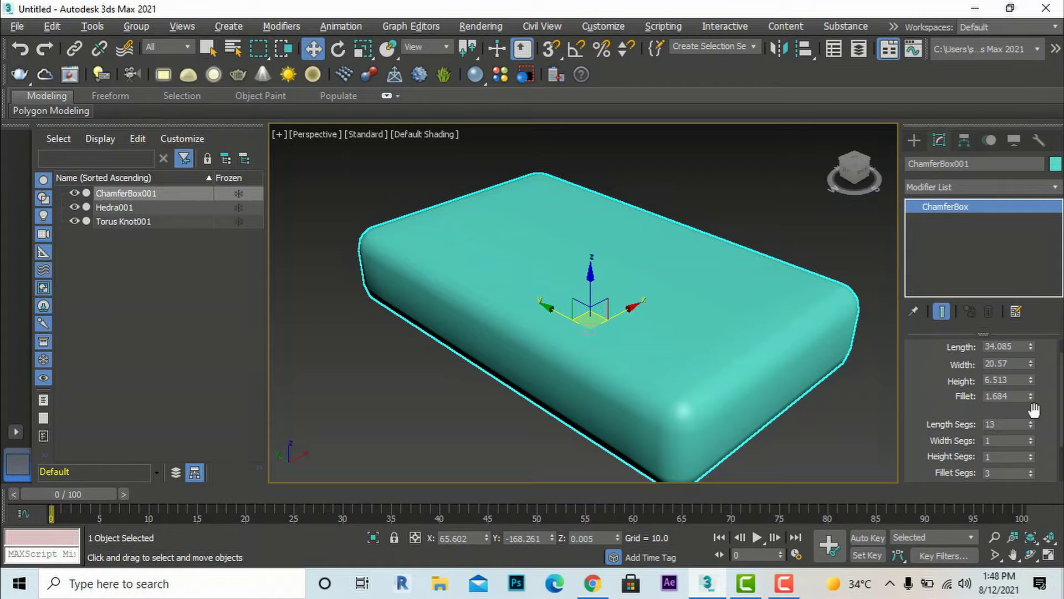
pyautogui.click(849, 431)
pyautogui.click(789, 390)
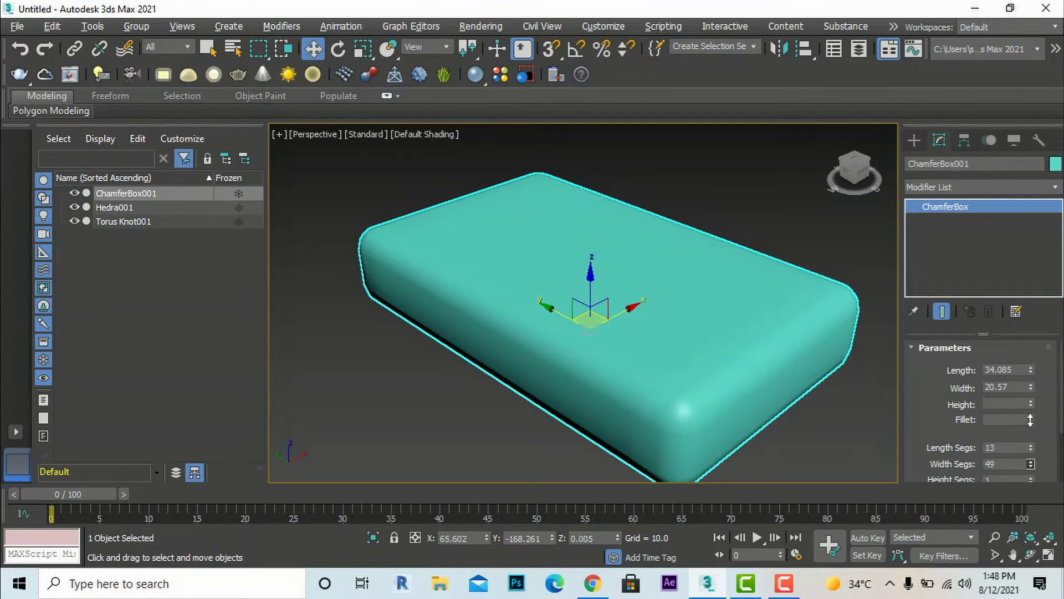
pyautogui.moveTo(1031, 465)
pyautogui.mouseDown()
pyautogui.moveTo(1028, 432)
pyautogui.moveTo(1030, 448)
pyautogui.mouseUp()
pyautogui.scroll(-3, 1039, 421)
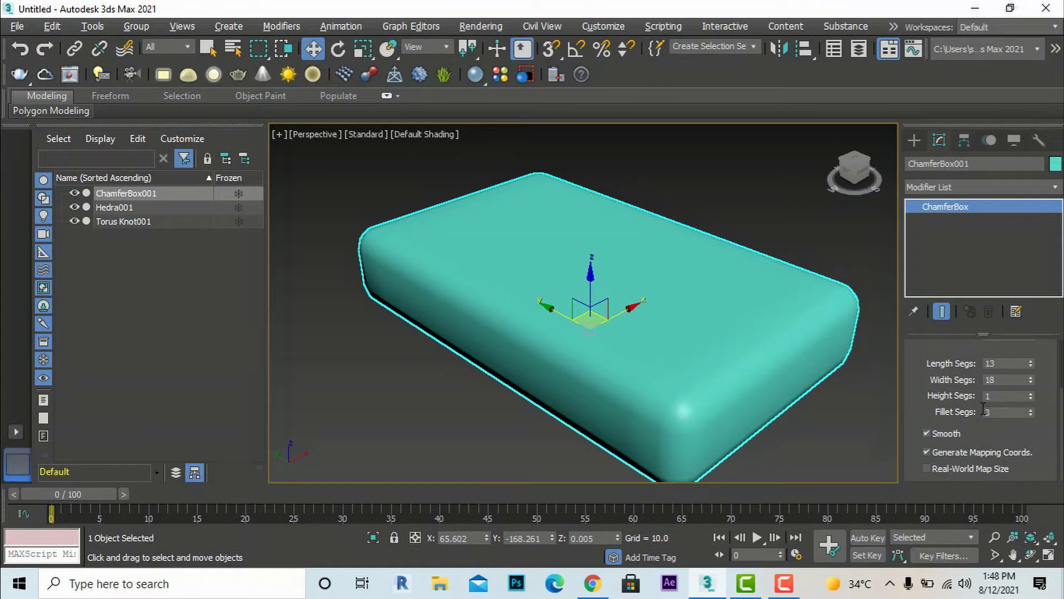
pyautogui.scroll(-5, 689, 318)
pyautogui.scroll(2, 591, 272)
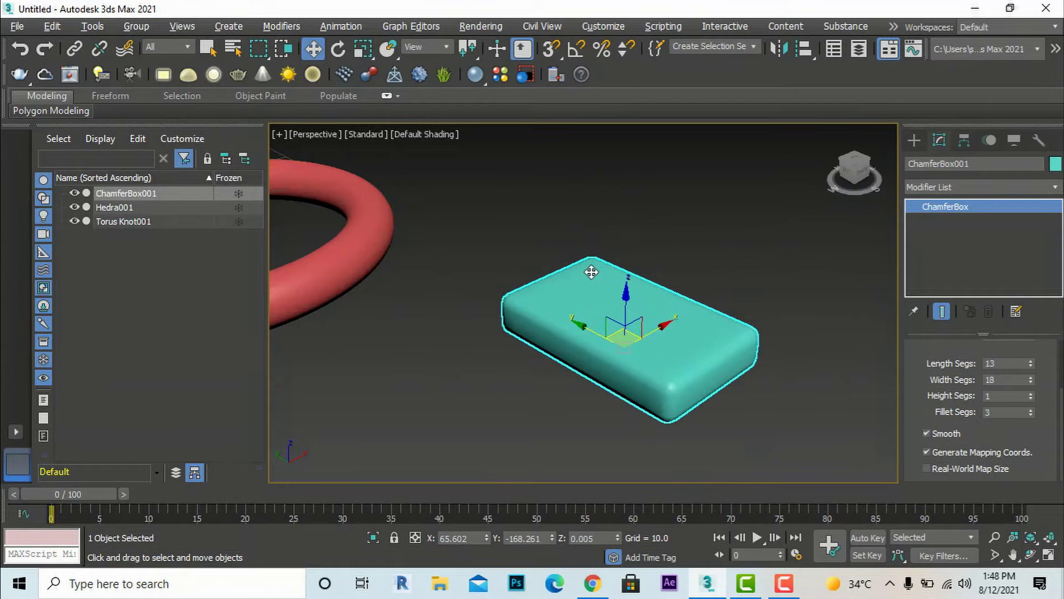
pyautogui.scroll(3, 591, 271)
pyautogui.scroll(-3, 592, 272)
# Create a chamfer cylinder in front of the torus knot with radius about 11.7, height about 18.2 and fillet about 5.0.
pyautogui.click(913, 143)
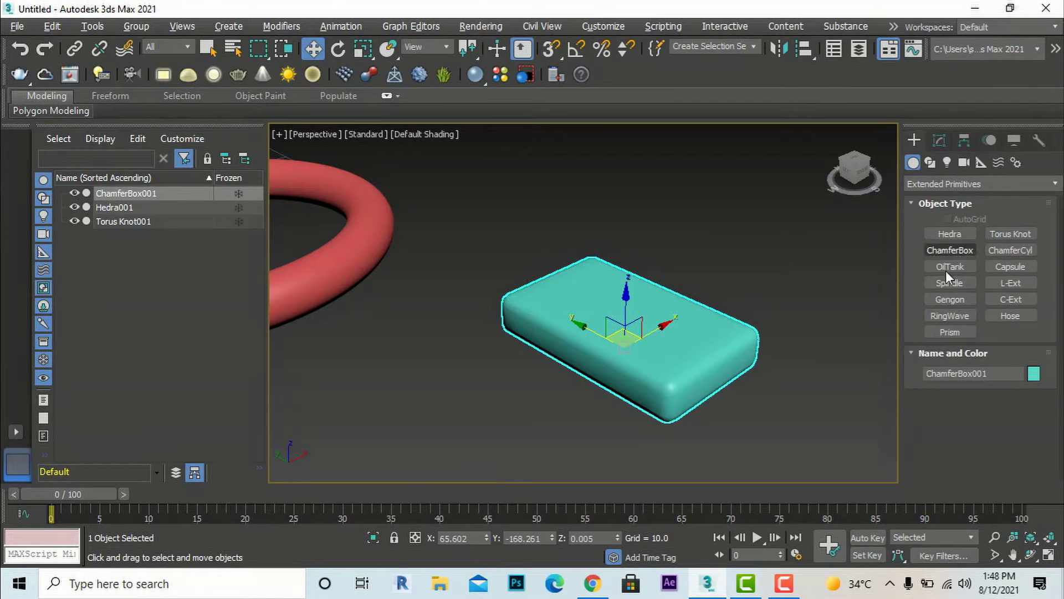
pyautogui.click(1011, 250)
pyautogui.scroll(-5, 689, 247)
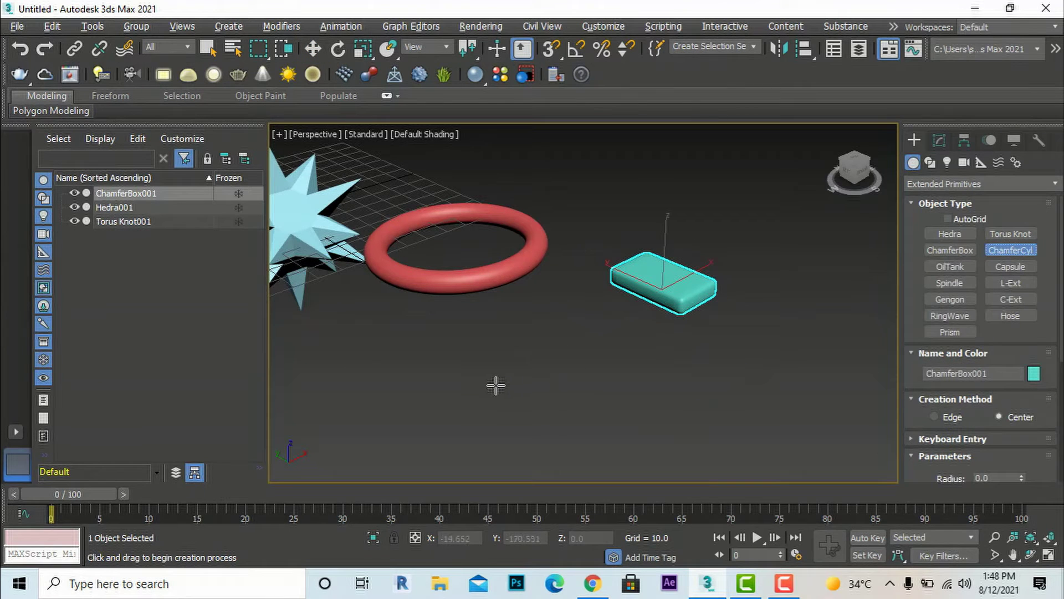
pyautogui.moveTo(494, 382); pyautogui.dragTo(521, 365)
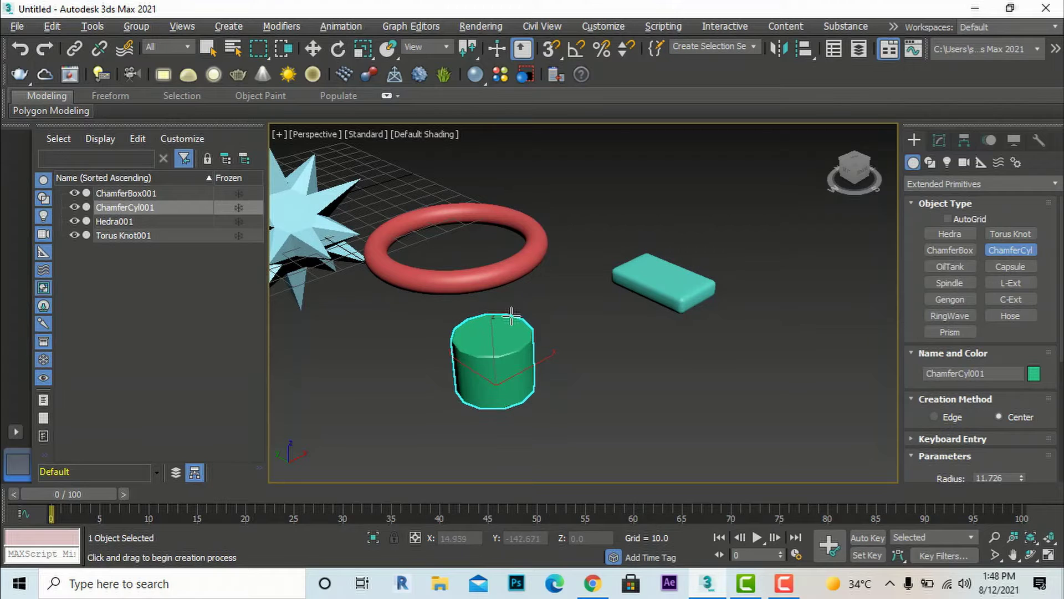
pyautogui.click(506, 332)
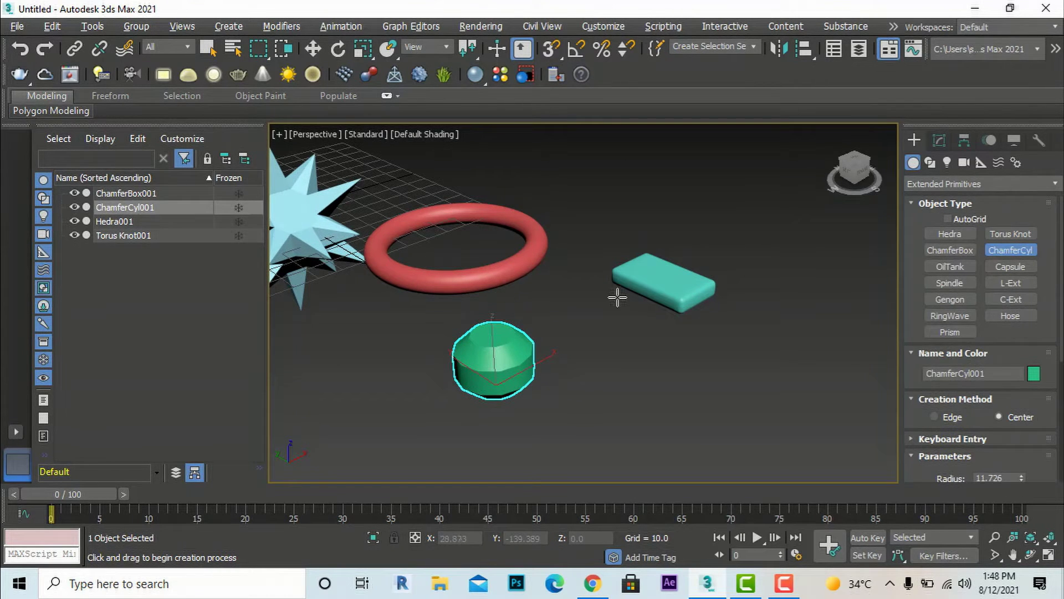
# Examine the chamfer cylinder's Edge and Center creation methods and its keyboard entry settings, leaving Center selected.
pyautogui.click(936, 414)
pyautogui.click(1004, 417)
pyautogui.scroll(-1, 990, 414)
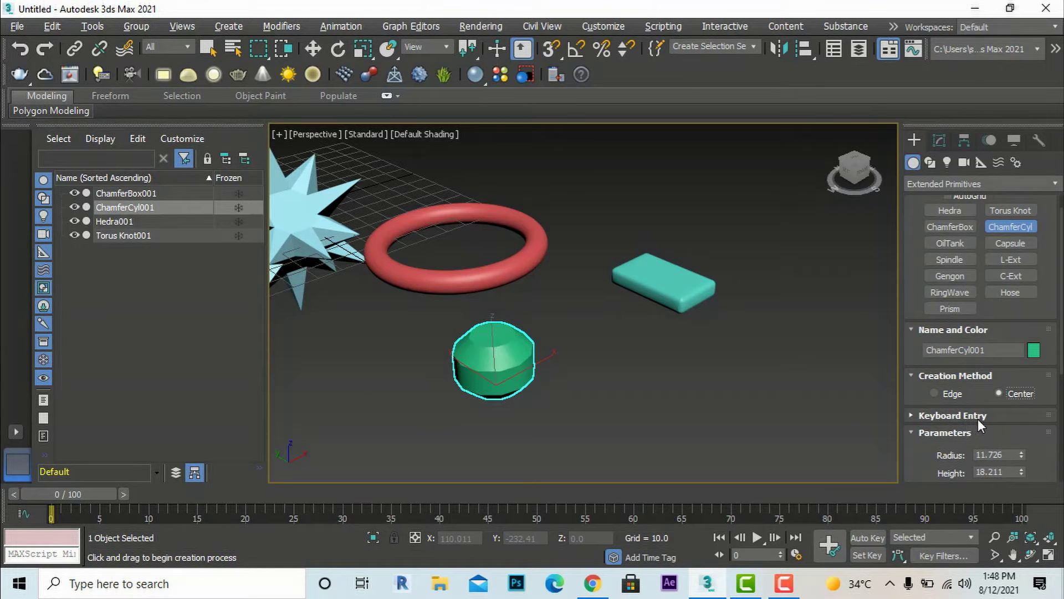
pyautogui.scroll(-1, 978, 420)
pyautogui.click(968, 391)
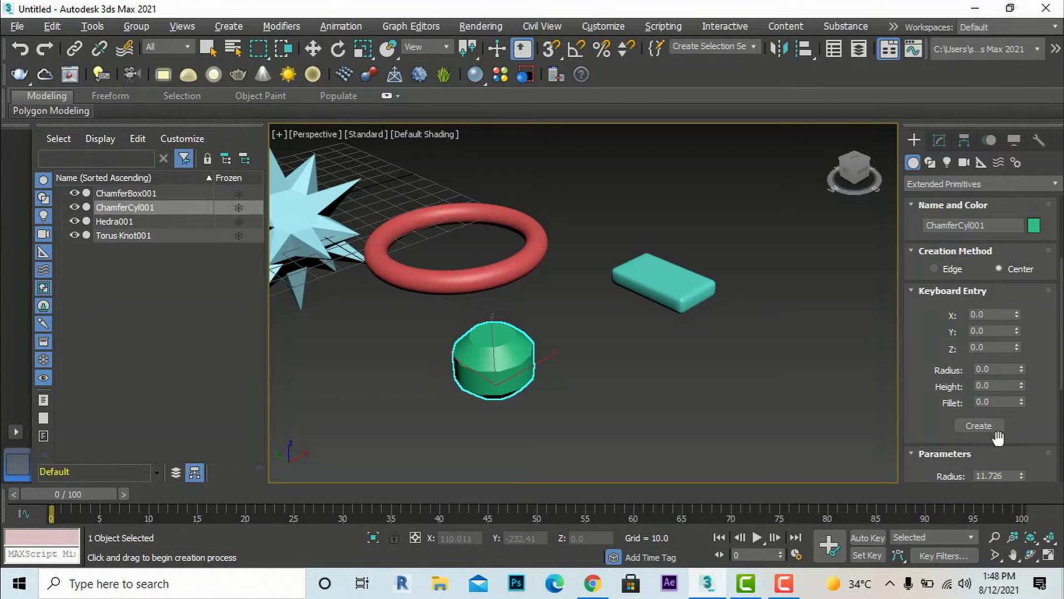
# Modify the chamfer cylinder to radius 13.719, height 39.7 and fillet 3.147, with 51 height segments and 33 fillet segments.
pyautogui.scroll(-3, 998, 441)
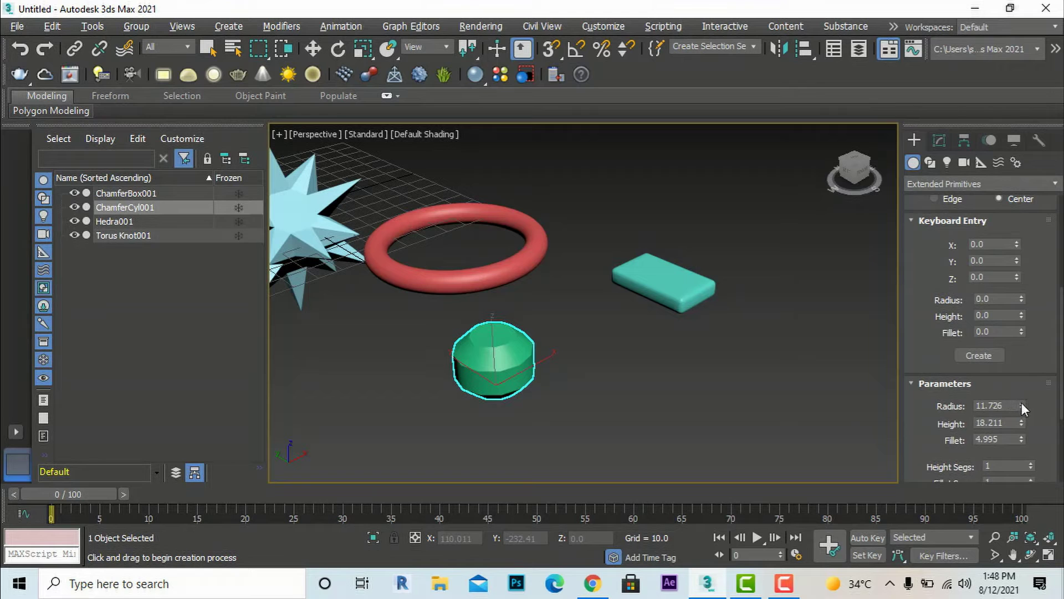
pyautogui.moveTo(1022, 404)
pyautogui.mouseDown()
pyautogui.moveTo(1021, 348)
pyautogui.moveTo(1030, 438)
pyautogui.moveTo(1005, 240)
pyautogui.moveTo(1004, 330)
pyautogui.moveTo(1021, 427)
pyautogui.moveTo(1022, 388)
pyautogui.moveTo(1023, 483)
pyautogui.moveTo(1027, 421)
pyautogui.mouseUp()
pyautogui.scroll(-3, 1028, 421)
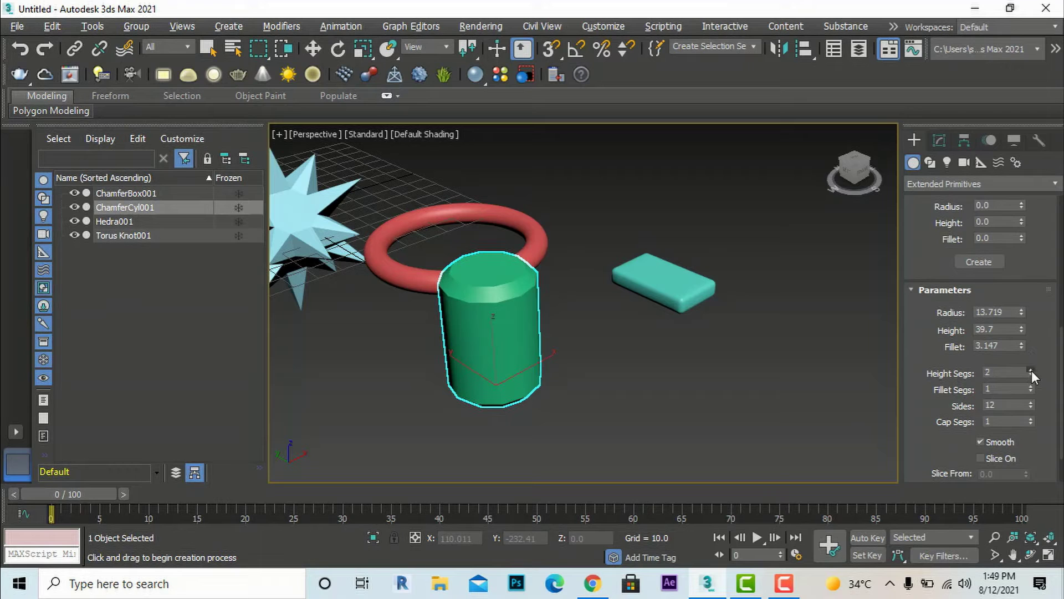
pyautogui.moveTo(1031, 372); pyautogui.dragTo(1030, 332)
pyautogui.moveTo(1031, 388); pyautogui.dragTo(1034, 360)
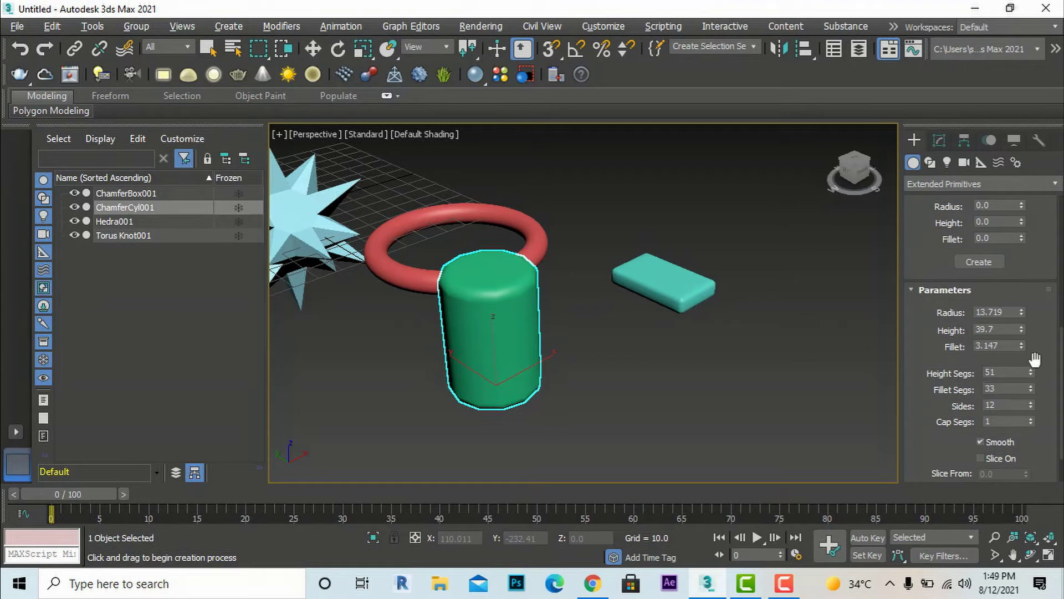
# Change the Perspective viewport's shading to Hidden Line after briefly trying Wireframe Override.
pyautogui.click(371, 139)
pyautogui.click(366, 135)
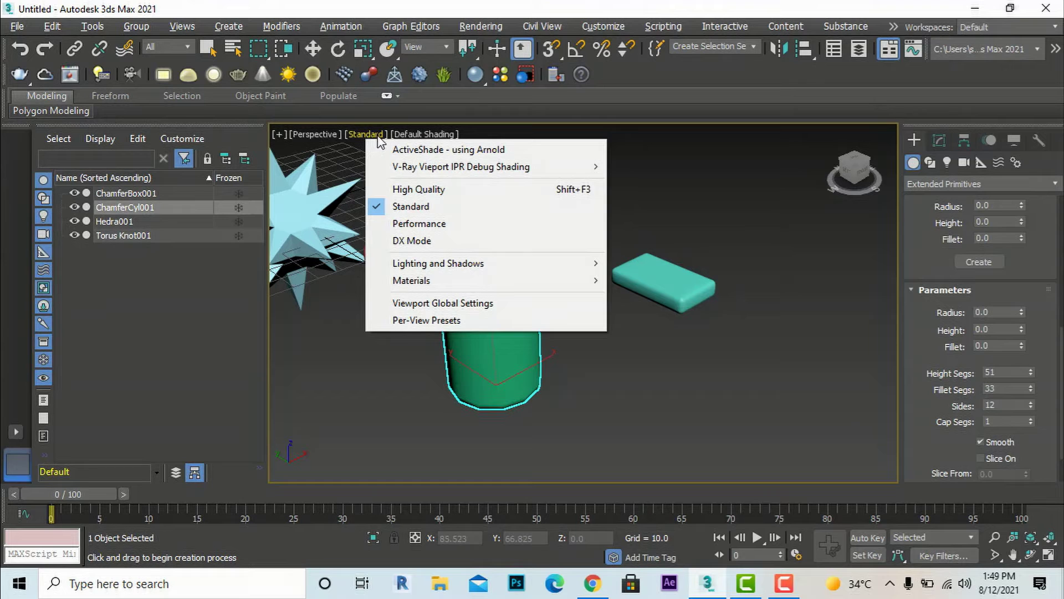
pyautogui.click(410, 134)
pyautogui.click(411, 134)
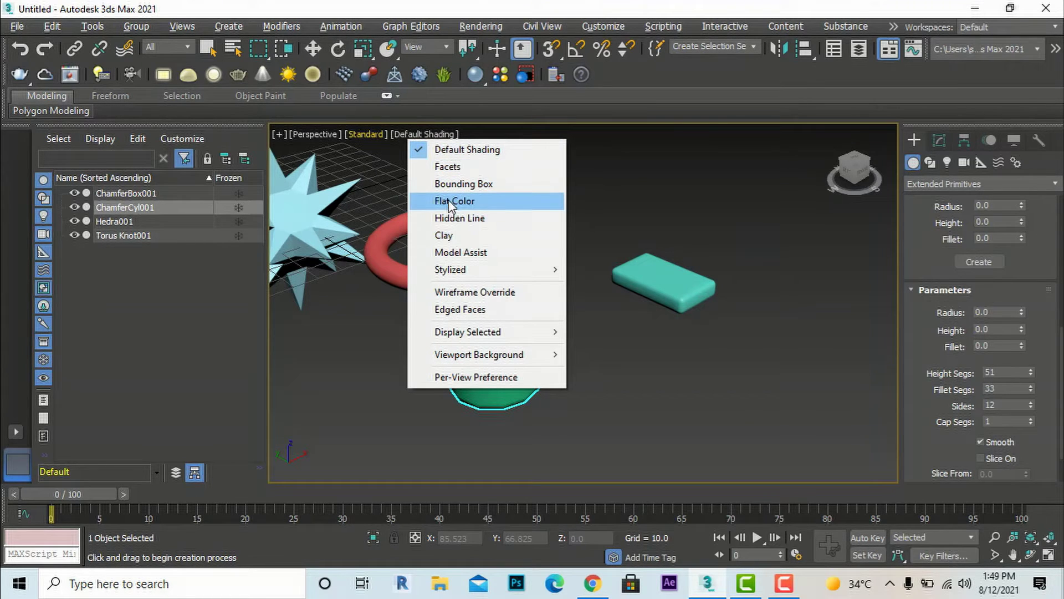
pyautogui.click(467, 293)
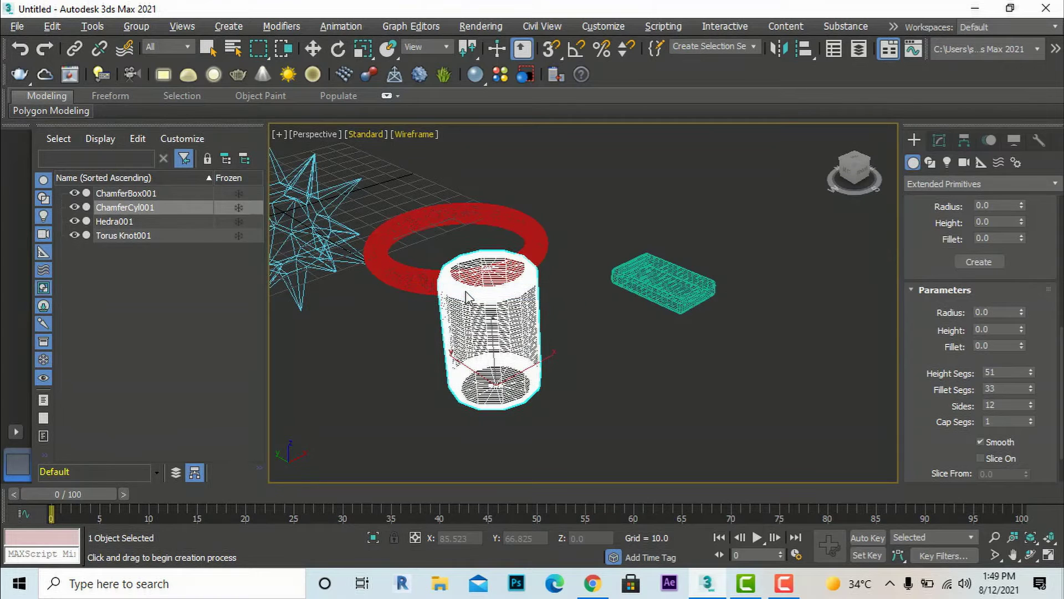
pyautogui.click(416, 133)
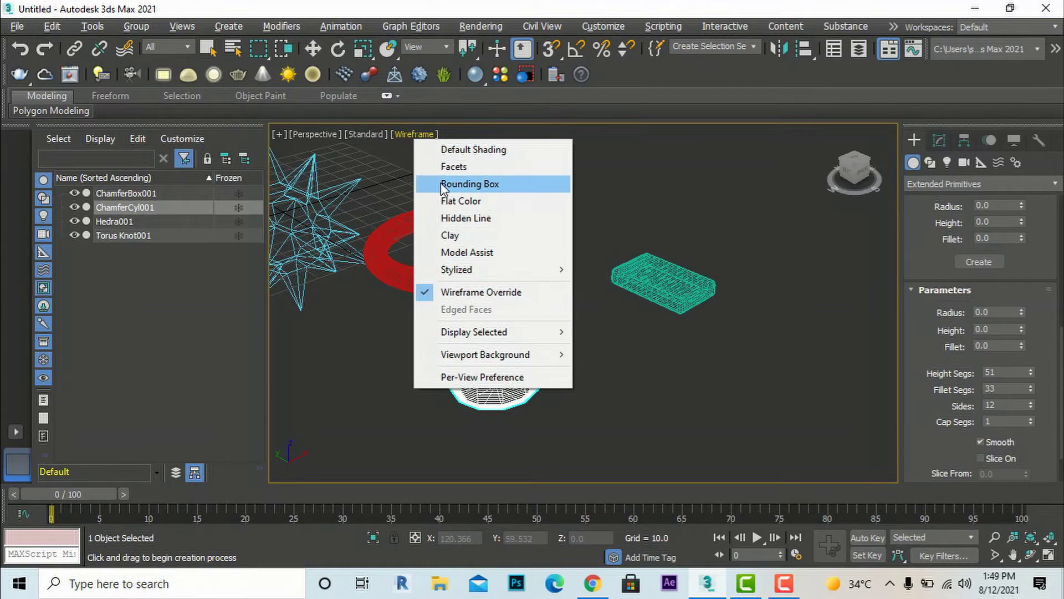
pyautogui.click(454, 219)
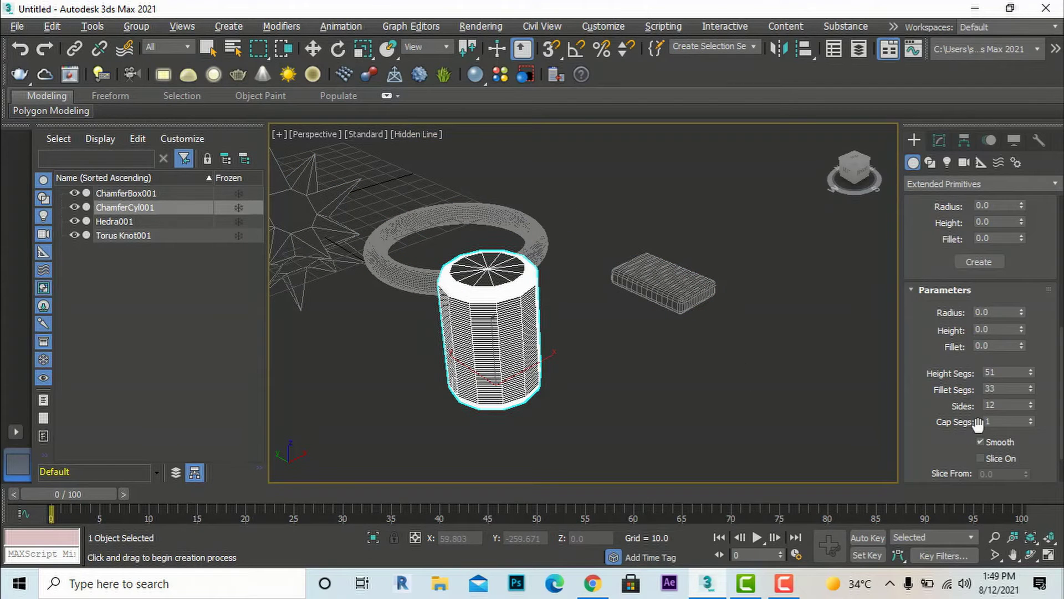
# Set the chamfer cylinder's height segments and fillet segments to 1.
pyautogui.moveTo(1032, 390); pyautogui.dragTo(1033, 434)
pyautogui.moveTo(1037, 472); pyautogui.dragTo(1033, 430)
pyautogui.scroll(5, 475, 337)
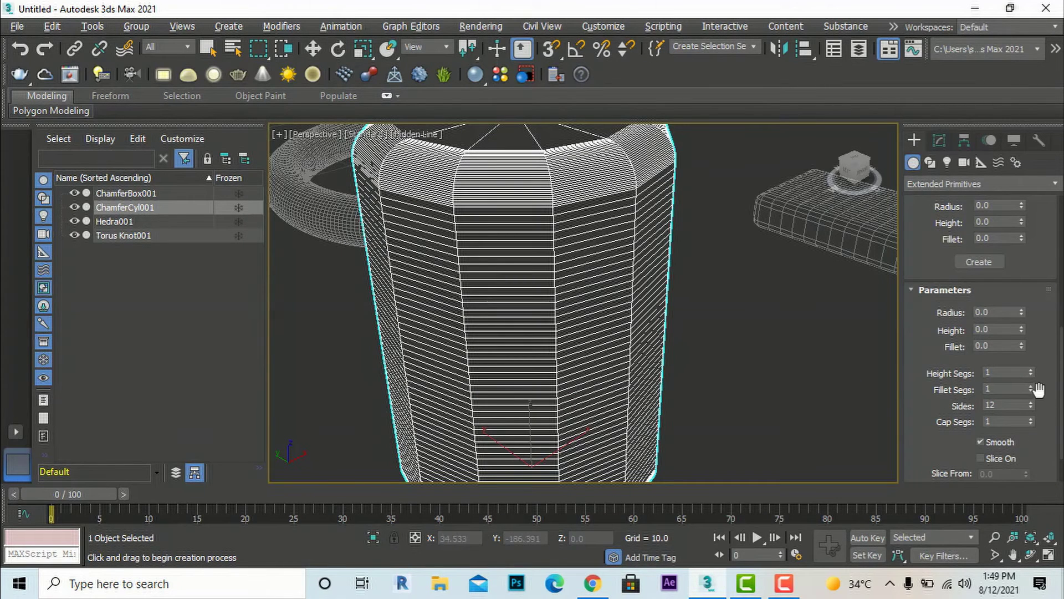
pyautogui.moveTo(796, 373); pyautogui.dragTo(788, 350)
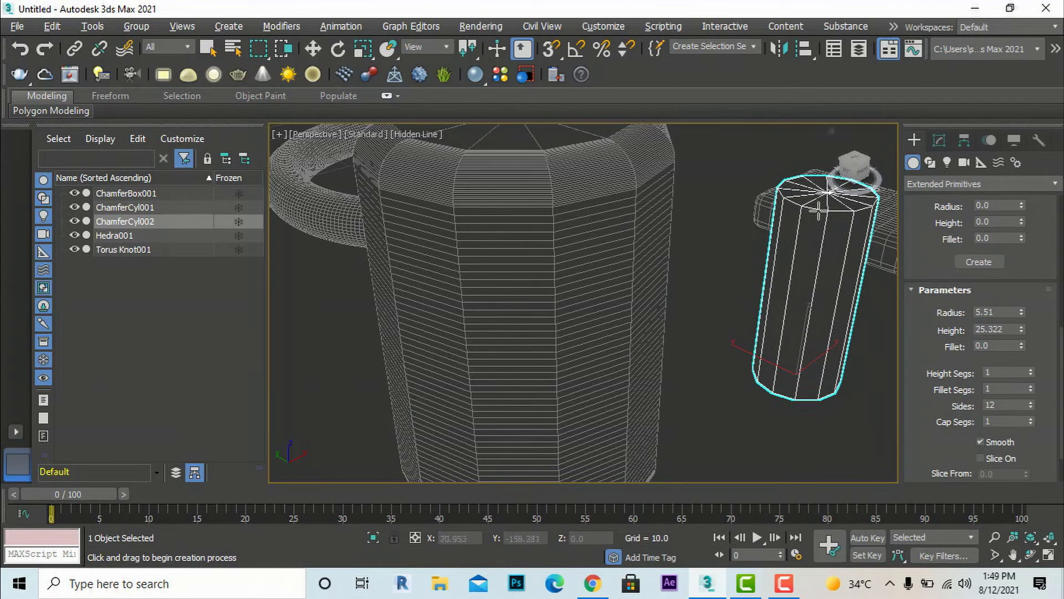
pyautogui.rightClick(801, 327)
pyautogui.rightClick(708, 305)
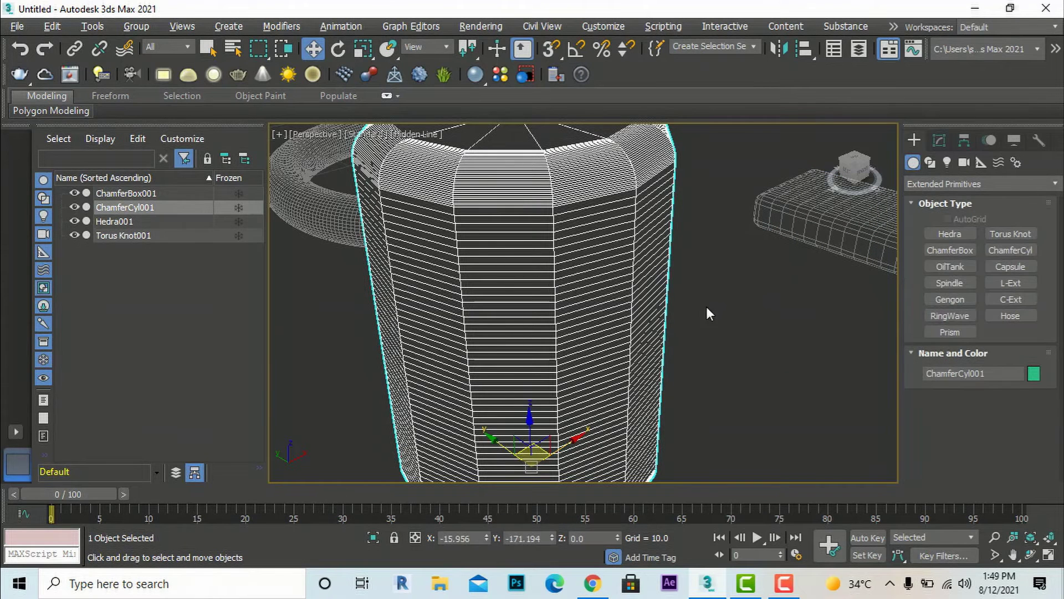
pyautogui.press('z')
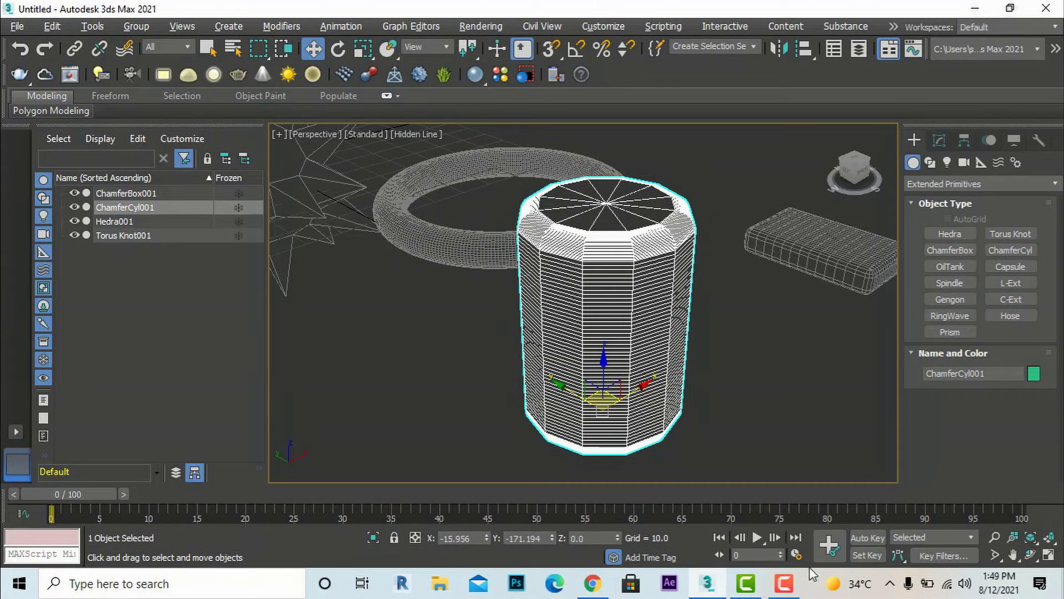
pyautogui.click(783, 582)
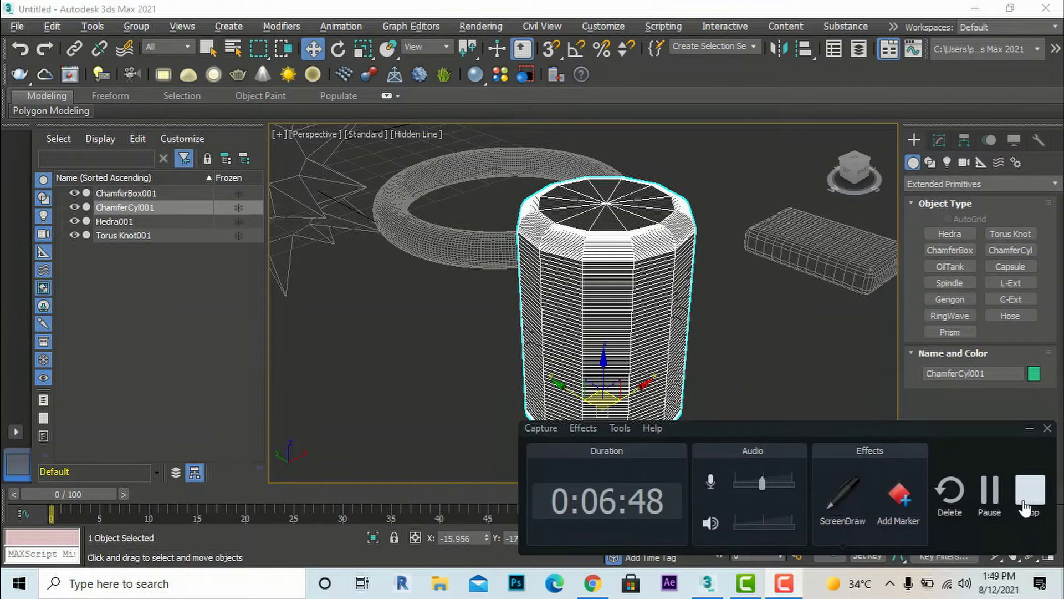
pyautogui.click(988, 496)
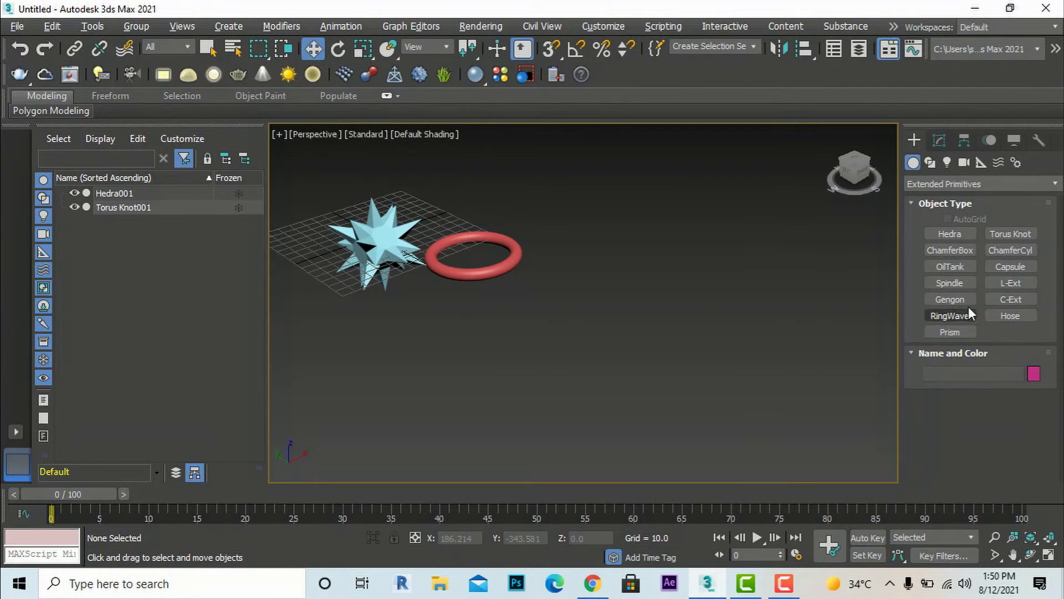
# Try an oil tank in front of the torus knot with radius about 19.6 and height about 104.1, and undo it.
pyautogui.click(951, 268)
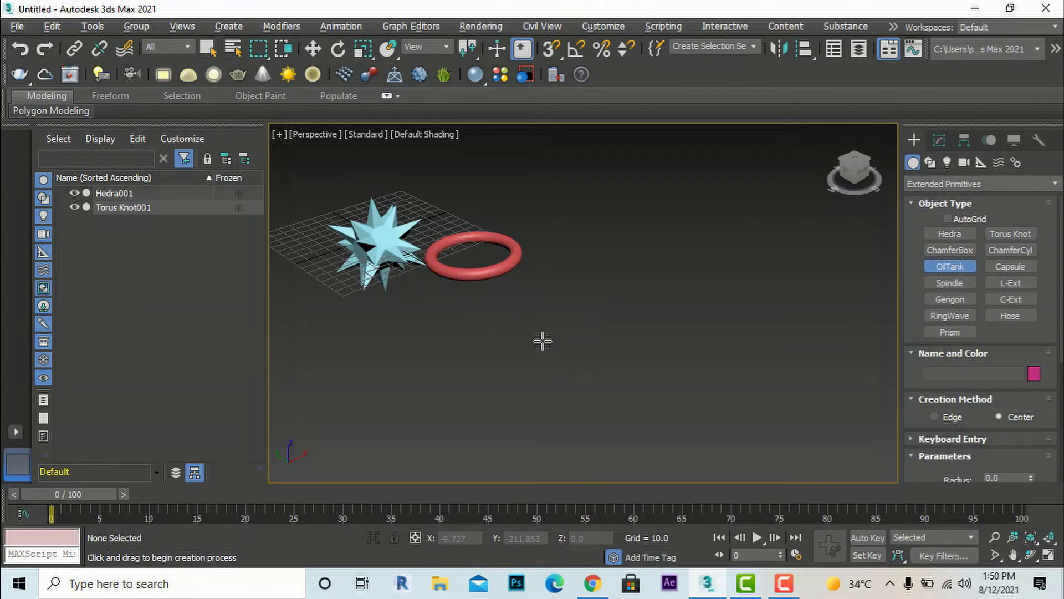
pyautogui.moveTo(542, 340); pyautogui.dragTo(535, 326)
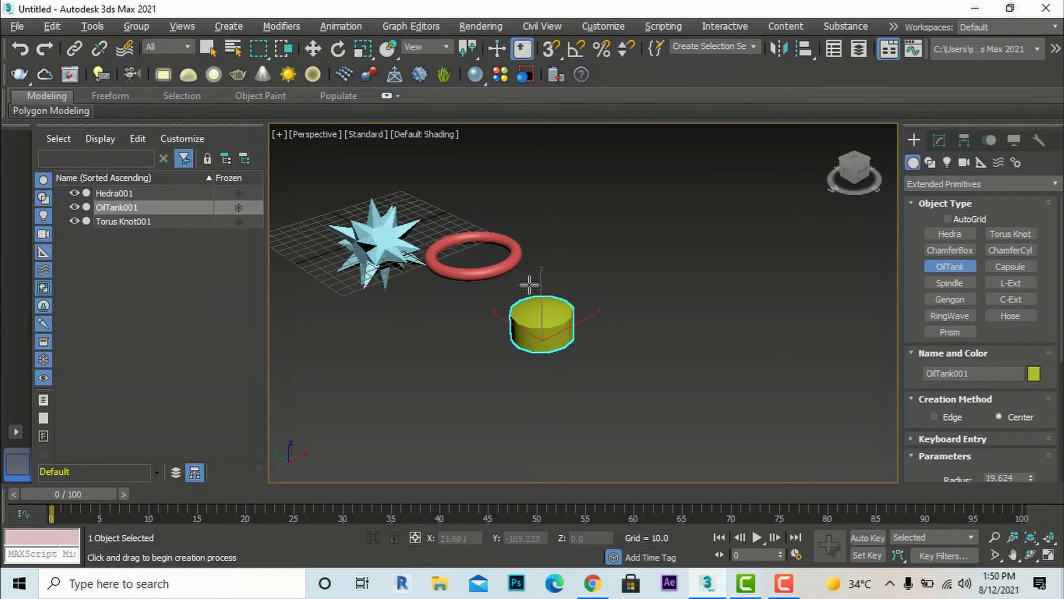
pyautogui.click(531, 185)
pyautogui.click(538, 208)
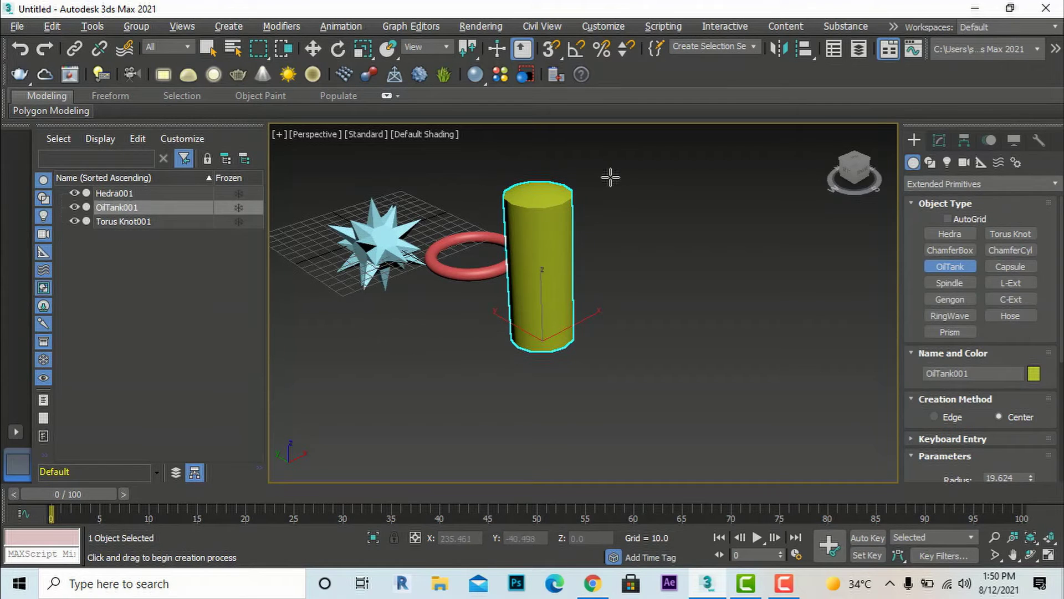
pyautogui.scroll(-1, 996, 391)
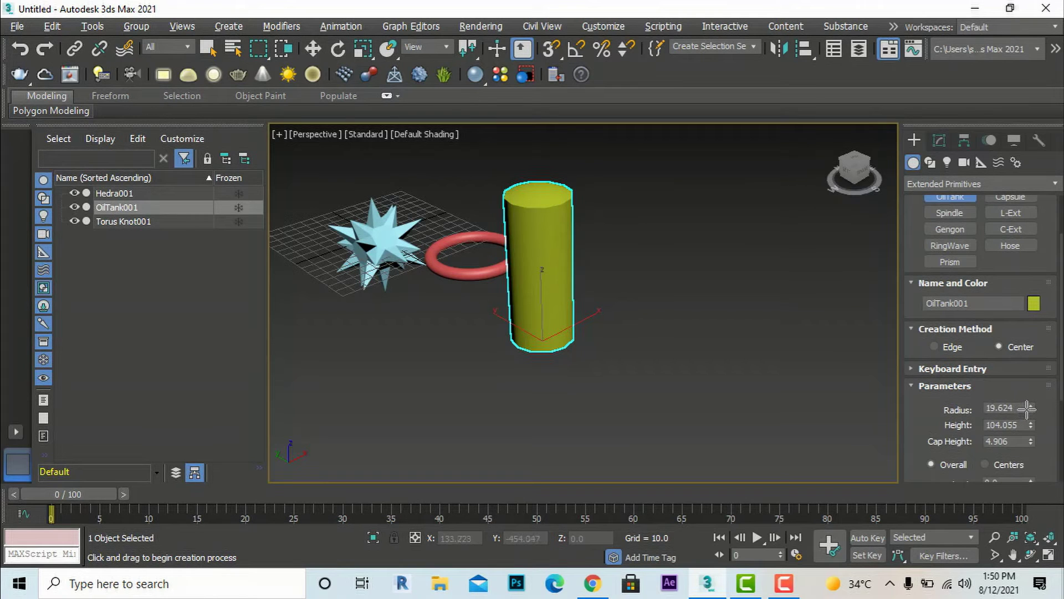
pyautogui.hotkey('ctrl', 'z')
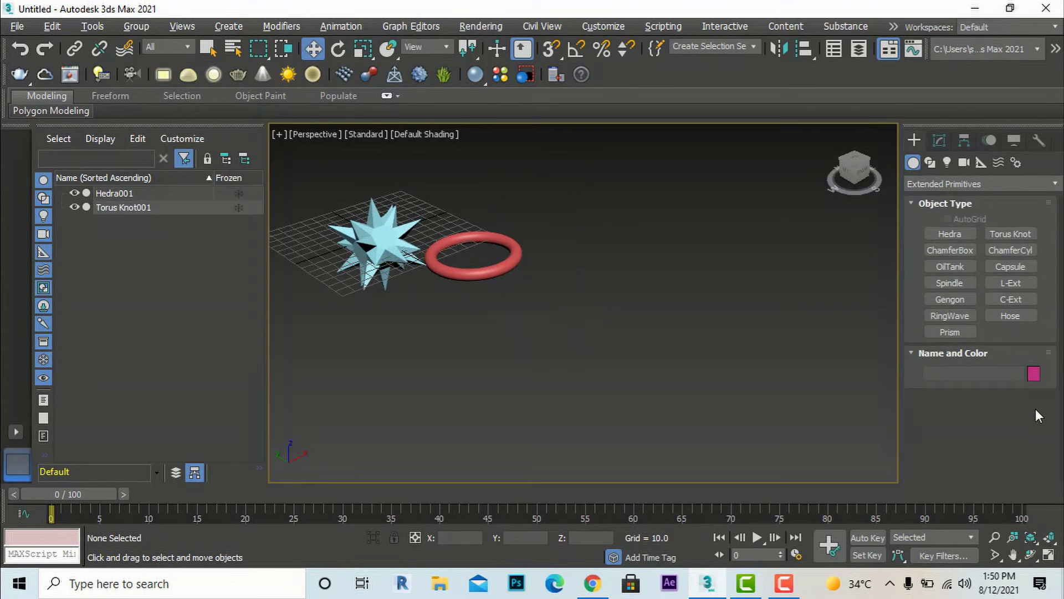
# Create an oil tank beyond the torus knot, away from the hedra, with radius about 22.5, height about 95.2 and cap height about 5.6.
pyautogui.click(950, 267)
pyautogui.moveTo(642, 323); pyautogui.dragTo(667, 327)
pyautogui.click(644, 283)
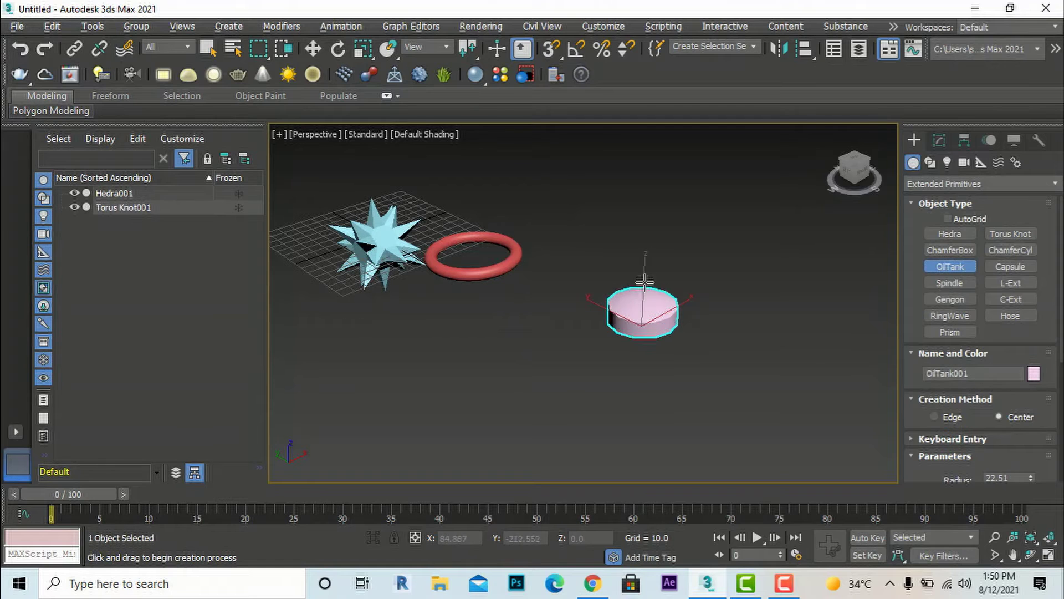
pyautogui.click(646, 191)
# Modify the oil tank to radius 20.484, height 91.361 and cap height 8.835.
pyautogui.scroll(-1, 1032, 400)
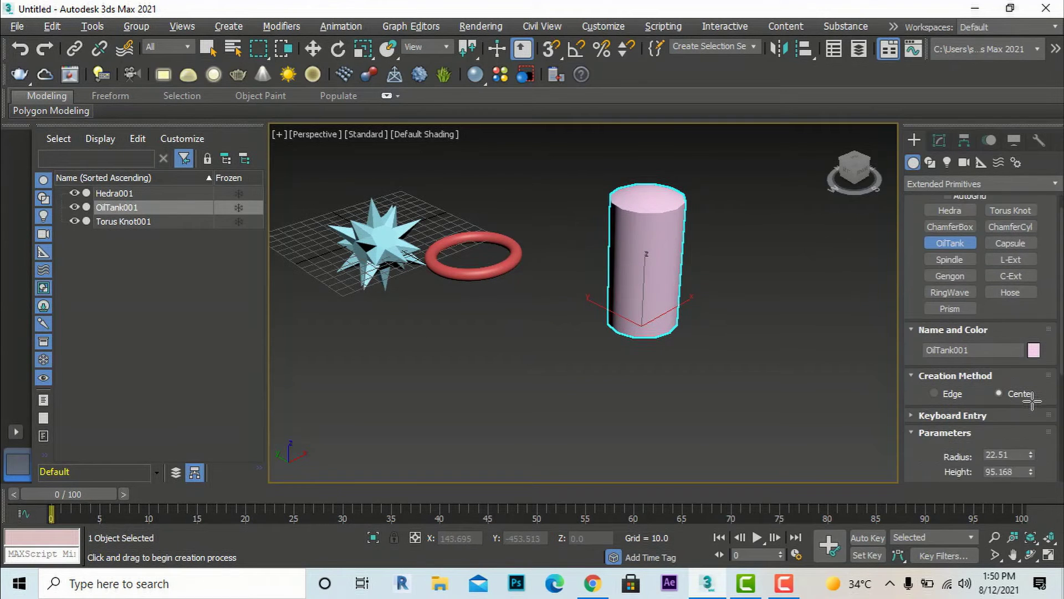
pyautogui.scroll(-2, 1032, 400)
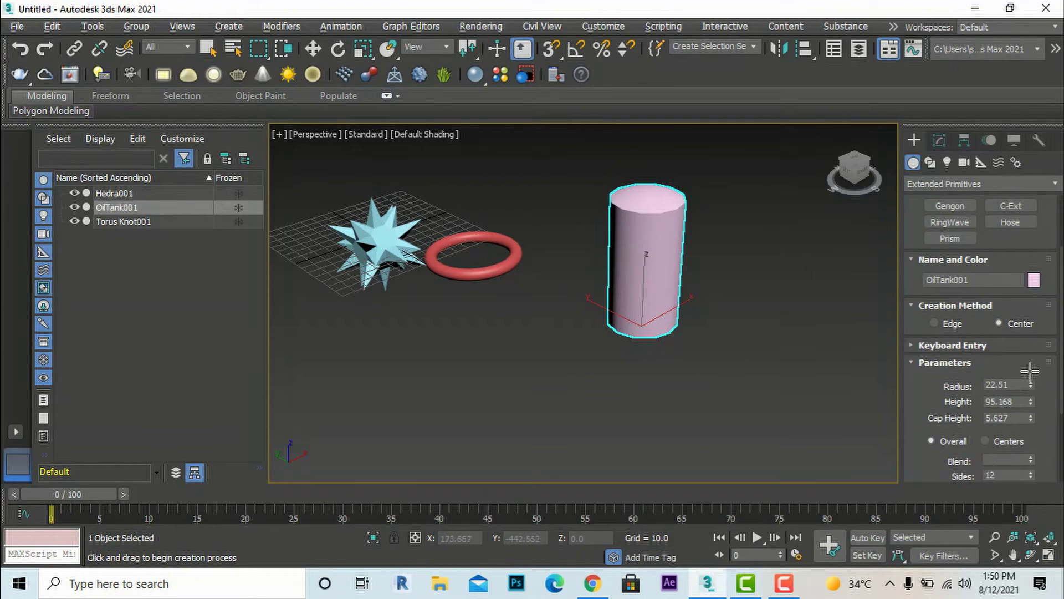
pyautogui.moveTo(1031, 384); pyautogui.dragTo(1047, 349)
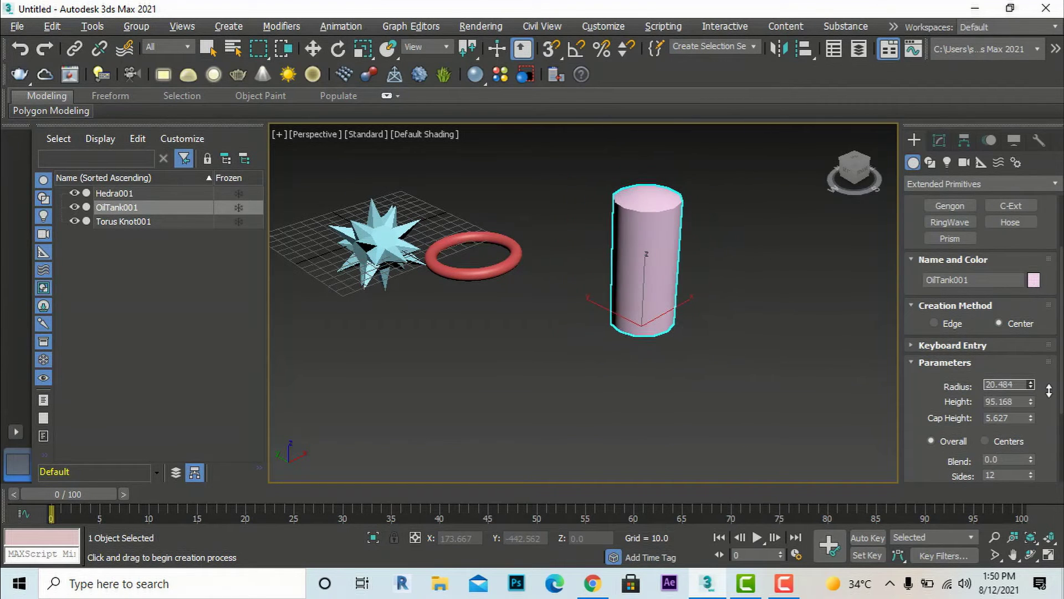
pyautogui.moveTo(1029, 399); pyautogui.dragTo(1026, 371)
pyautogui.scroll(-1, 1053, 427)
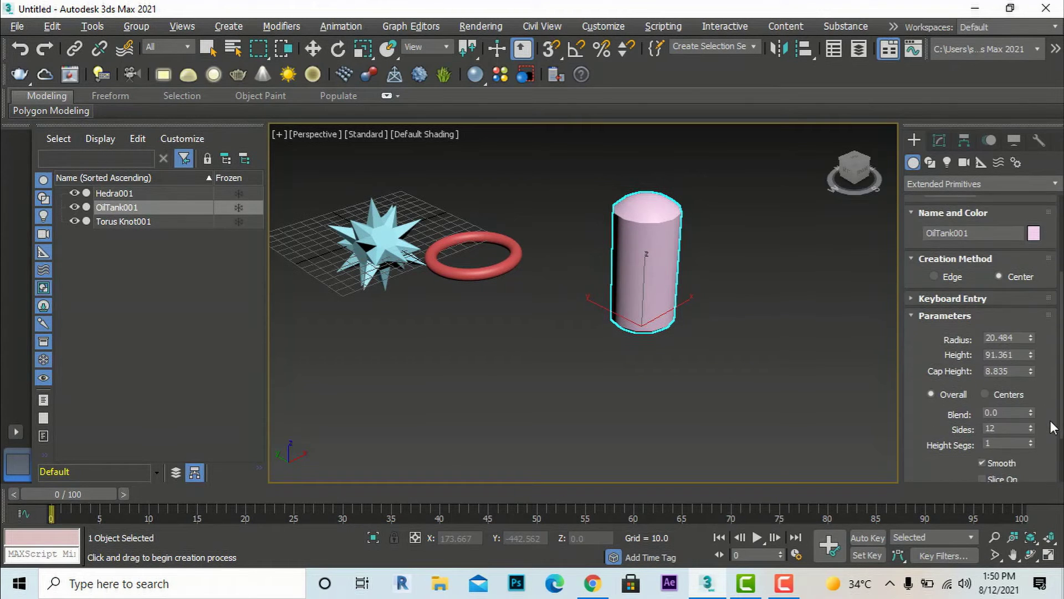
# Create a capsule beside the oil tank with radius about 20.0 and height about 131.8.
pyautogui.scroll(-1, 1053, 432)
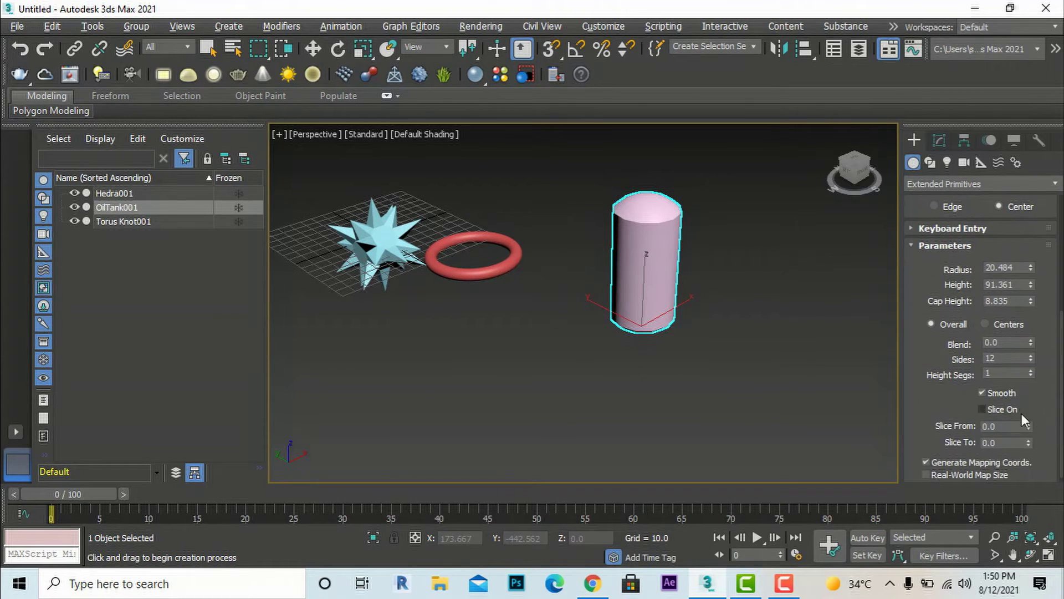
pyautogui.scroll(-1, 1024, 421)
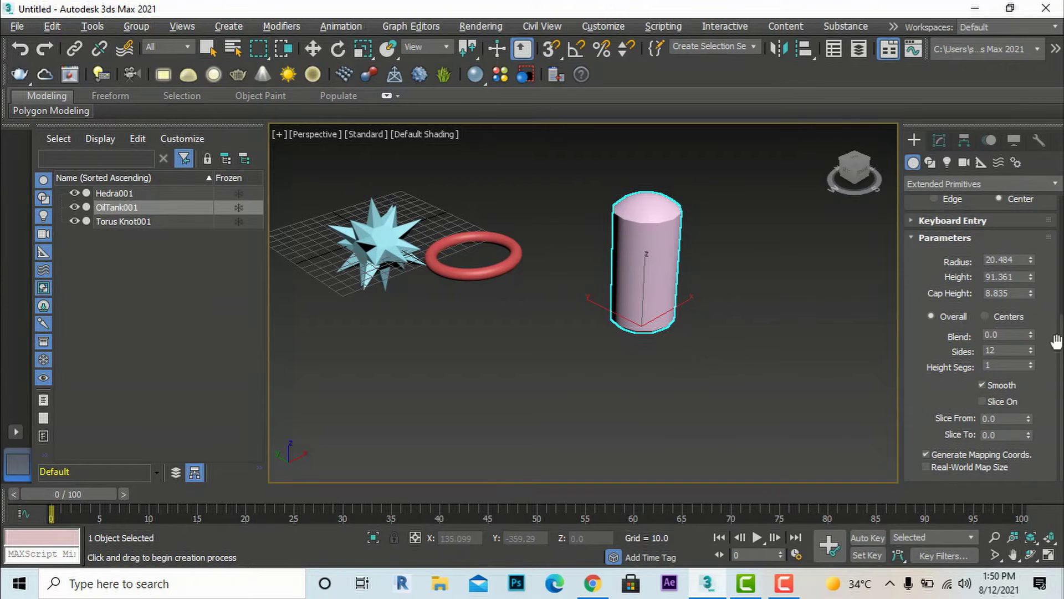
pyautogui.scroll(3, 952, 328)
pyautogui.scroll(-2, 952, 328)
pyautogui.scroll(3, 951, 327)
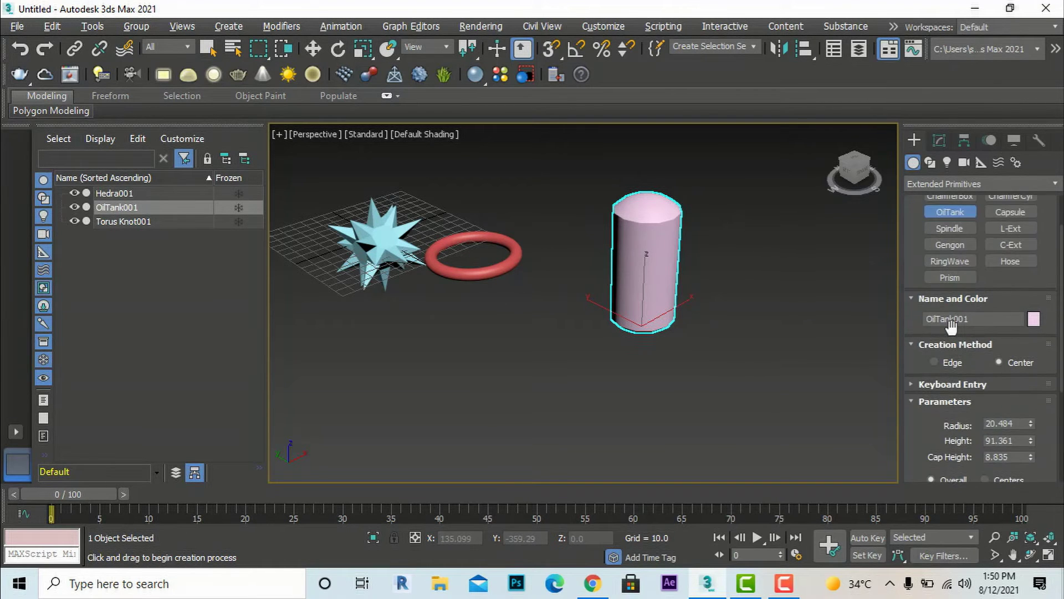
pyautogui.scroll(1, 951, 327)
pyautogui.click(1006, 260)
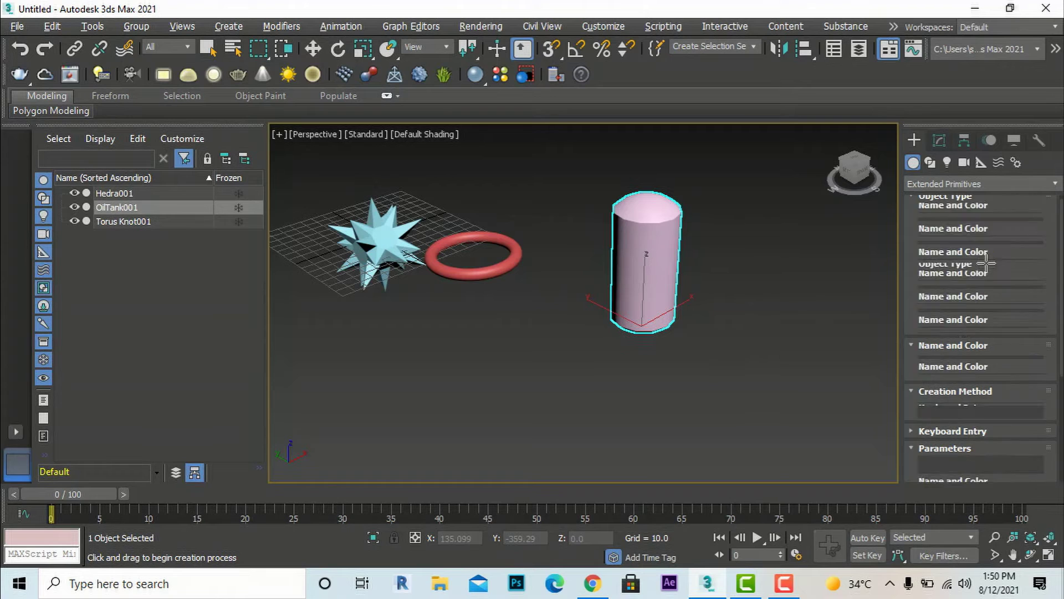
pyautogui.moveTo(736, 376)
pyautogui.mouseDown()
pyautogui.moveTo(735, 354)
pyautogui.moveTo(738, 366)
pyautogui.mouseUp()
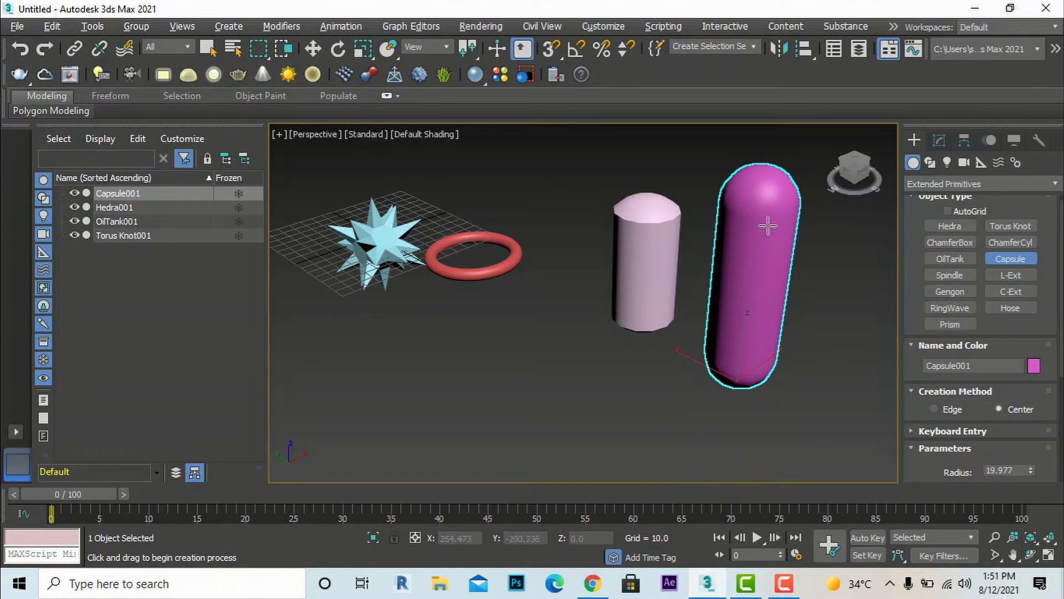
# Modify the capsule to radius 16.98, height 112.067 and 19 sides.
pyautogui.scroll(-3, 998, 398)
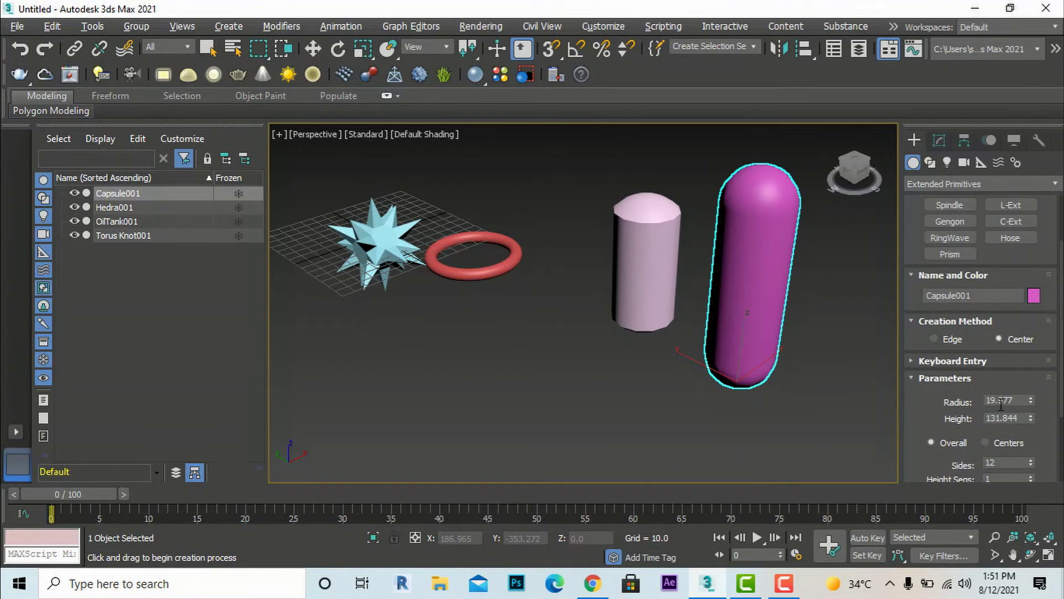
pyautogui.moveTo(1029, 398)
pyautogui.mouseDown()
pyautogui.moveTo(1031, 366)
pyautogui.moveTo(1031, 419)
pyautogui.moveTo(1030, 339)
pyautogui.moveTo(1032, 435)
pyautogui.moveTo(1032, 396)
pyautogui.moveTo(1033, 413)
pyautogui.mouseUp()
pyautogui.scroll(-2, 1032, 435)
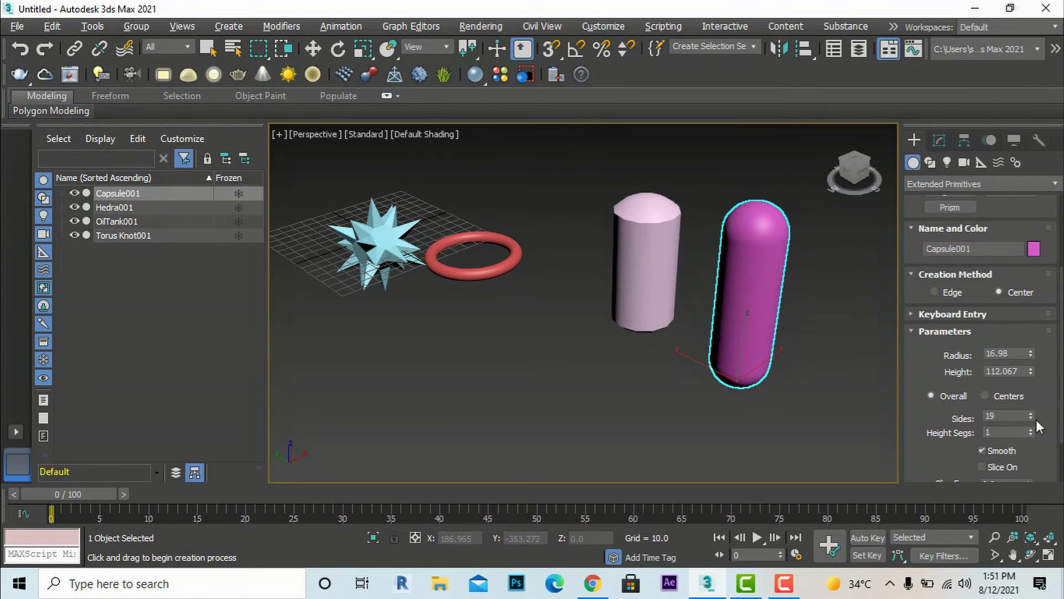
# Set the capsule's Slice From value to 30.5 and Slice To value to 52.0, leaving slicing switched off.
pyautogui.scroll(-3, 1042, 438)
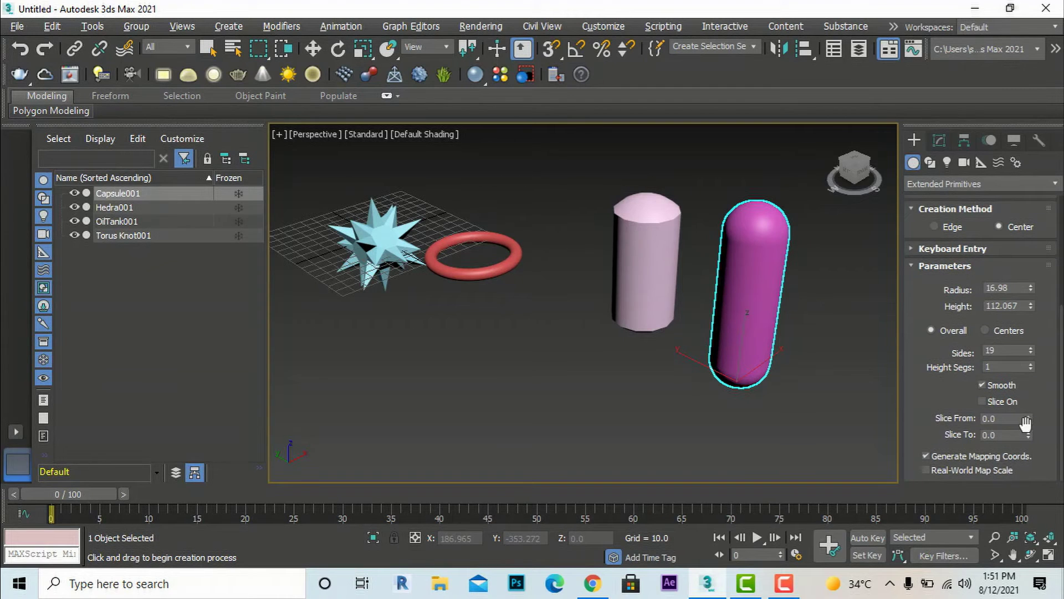
pyautogui.moveTo(1030, 418); pyautogui.dragTo(1020, 243)
pyautogui.moveTo(1029, 355); pyautogui.dragTo(1031, 372)
pyautogui.moveTo(1029, 434); pyautogui.dragTo(1021, 355)
pyautogui.scroll(4, 760, 244)
pyautogui.scroll(-2, 699, 258)
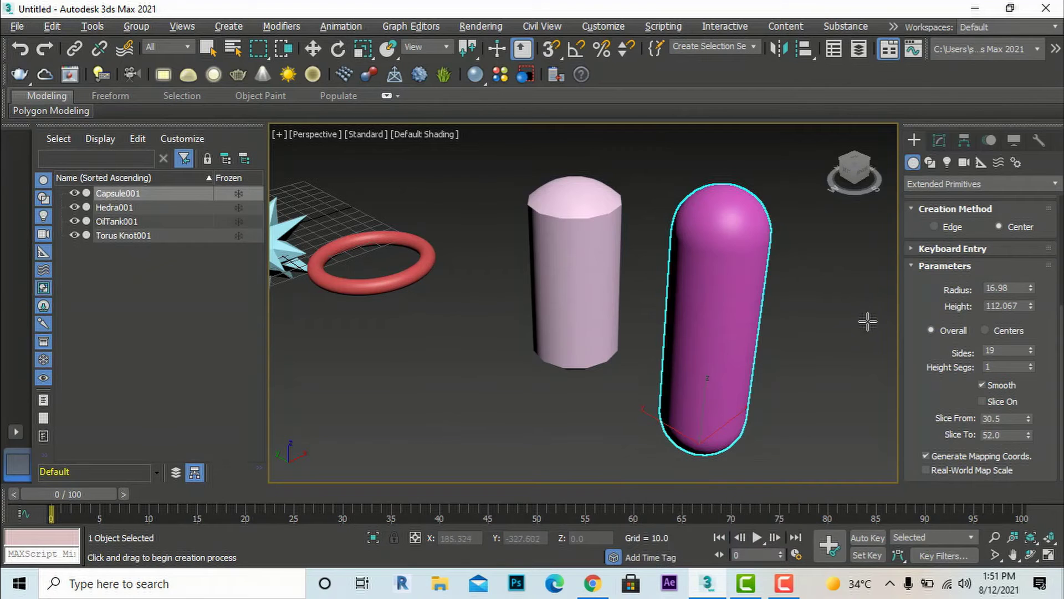
# Create a spindle in front of the torus knot with radius about 23.3, height about 62.1 and cap height 0.1.
pyautogui.click(925, 183)
pyautogui.click(927, 213)
pyautogui.scroll(5, 848, 248)
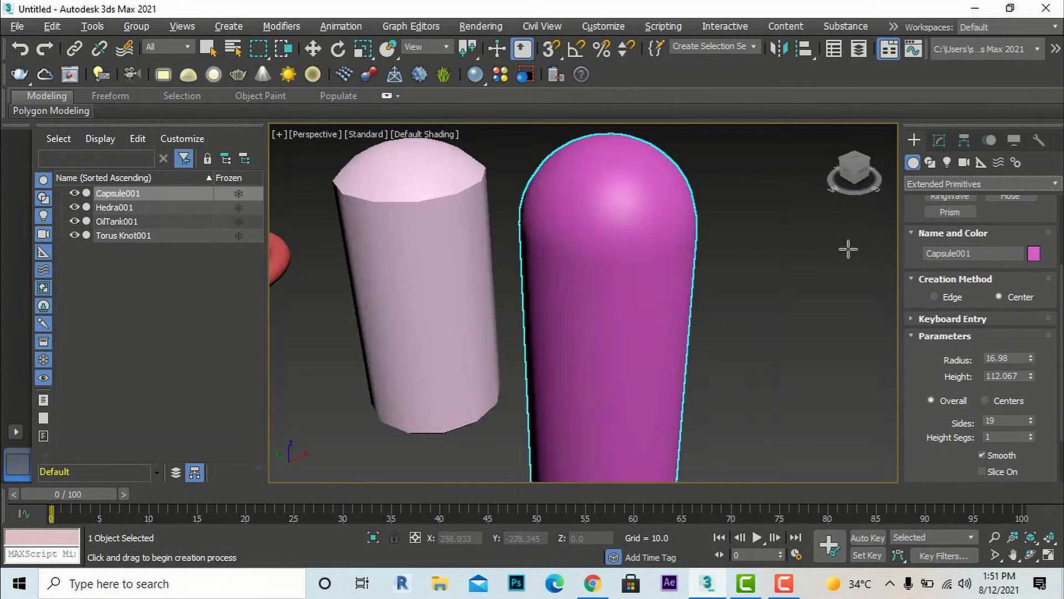
pyautogui.scroll(-5, 787, 250)
pyautogui.scroll(3, 964, 271)
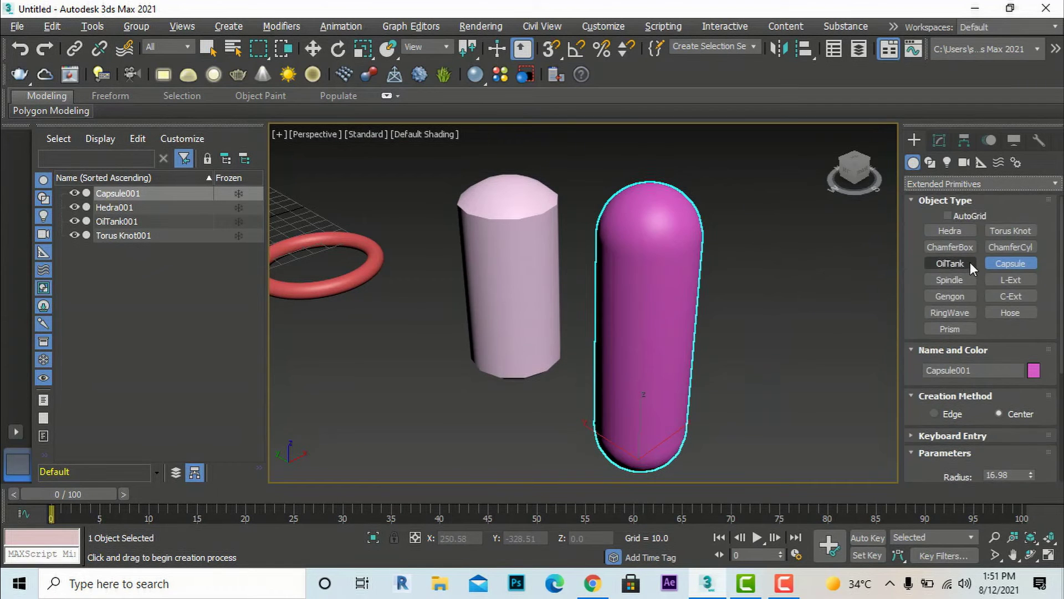
pyautogui.click(954, 281)
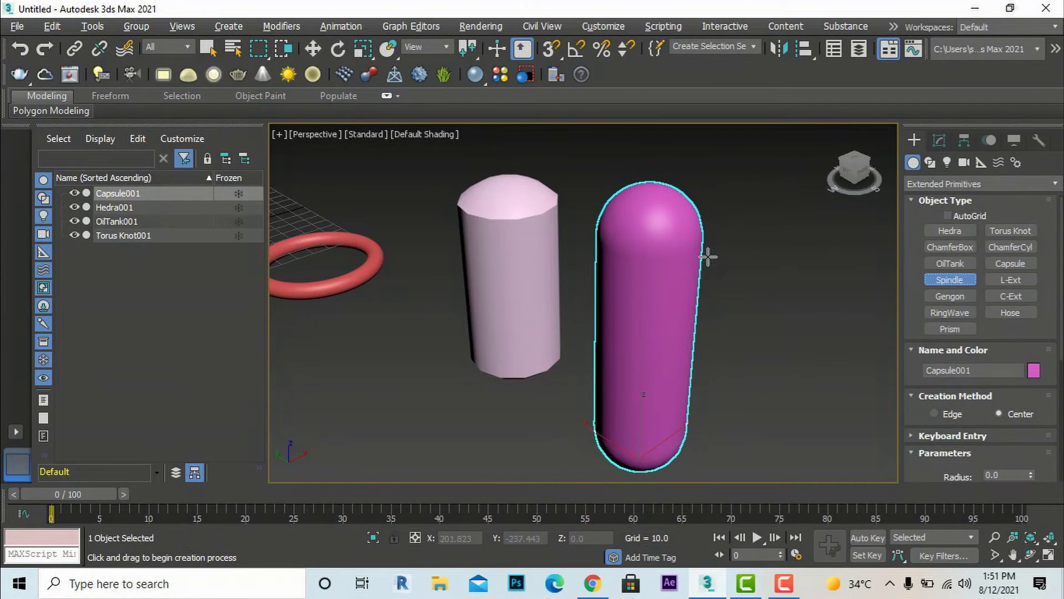
pyautogui.scroll(-2, 707, 256)
pyautogui.moveTo(458, 387); pyautogui.dragTo(450, 363)
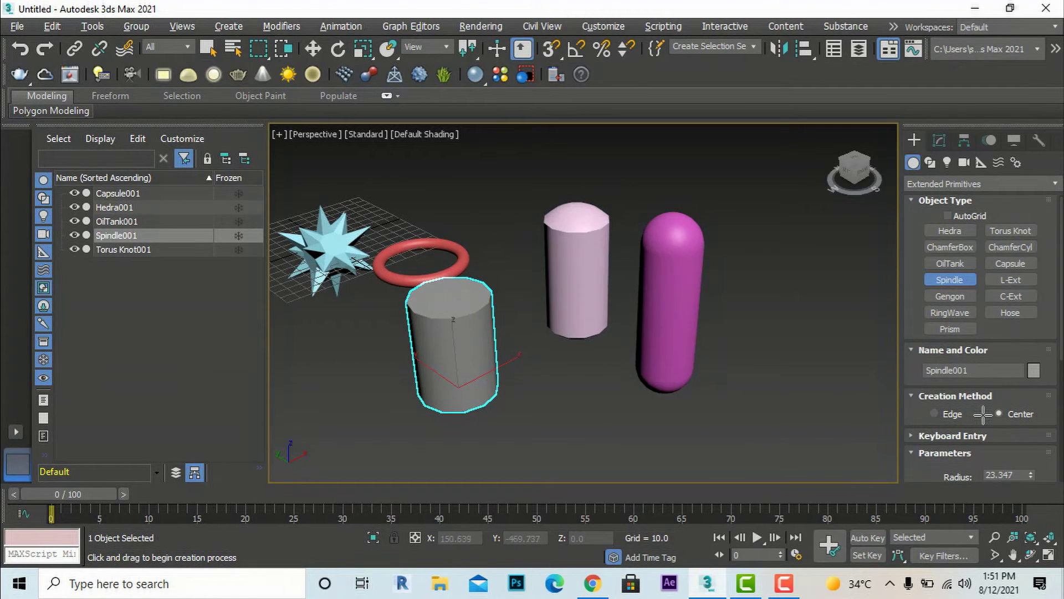
# Modify the spindle to radius 27.783 and height 80.124, and change its object color to orange.
pyautogui.scroll(-1, 982, 416)
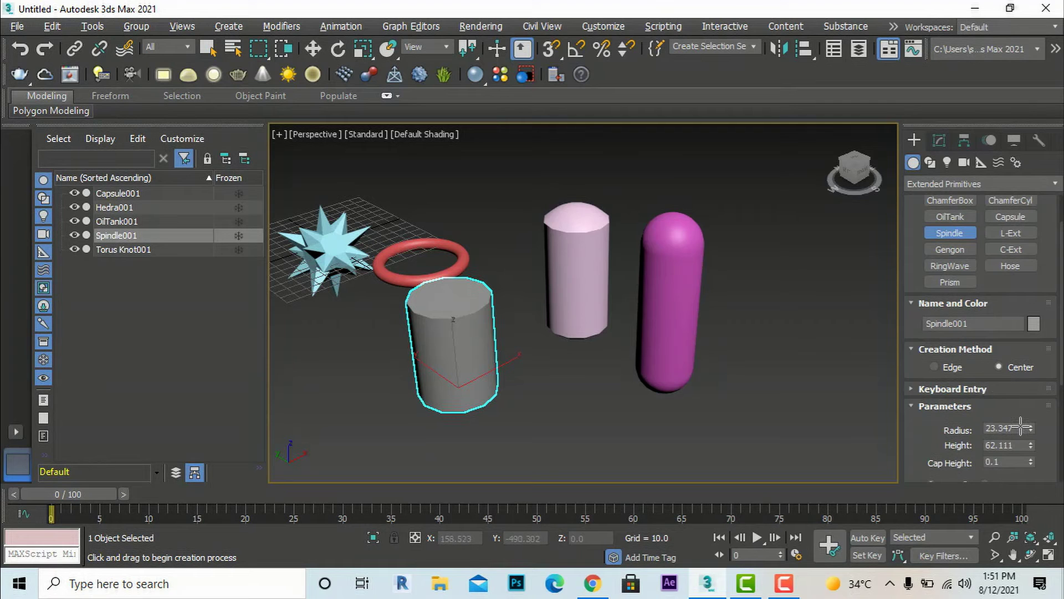
pyautogui.moveTo(1033, 425); pyautogui.dragTo(1035, 337)
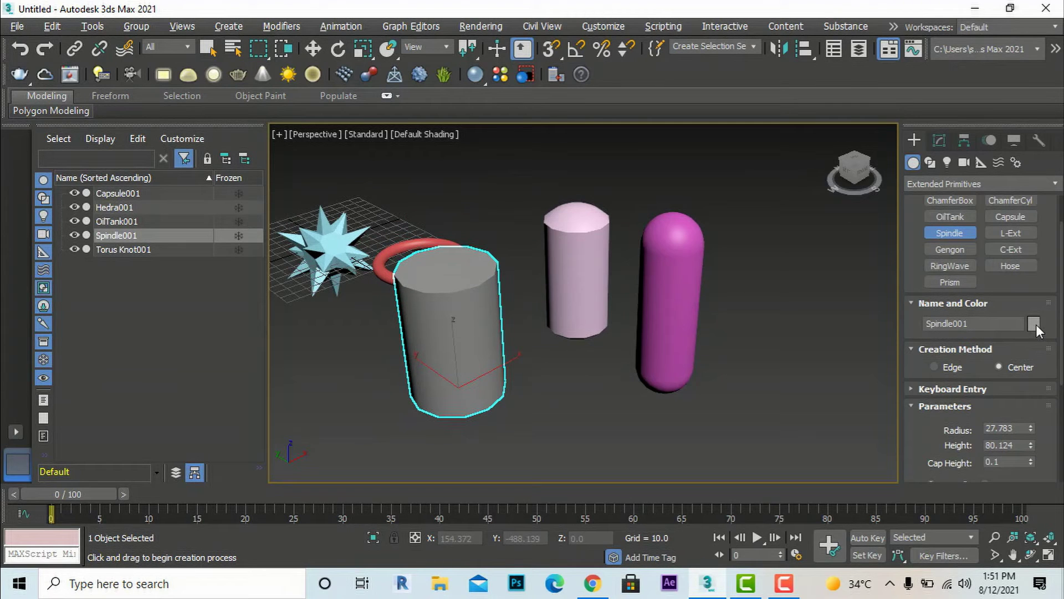
pyautogui.click(1034, 323)
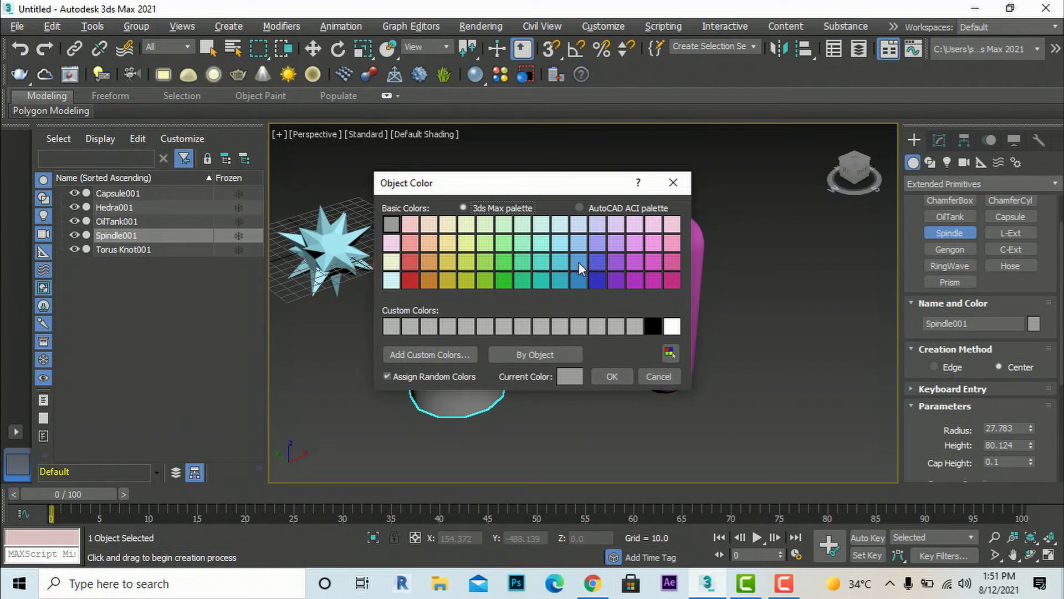
pyautogui.click(423, 260)
pyautogui.click(601, 375)
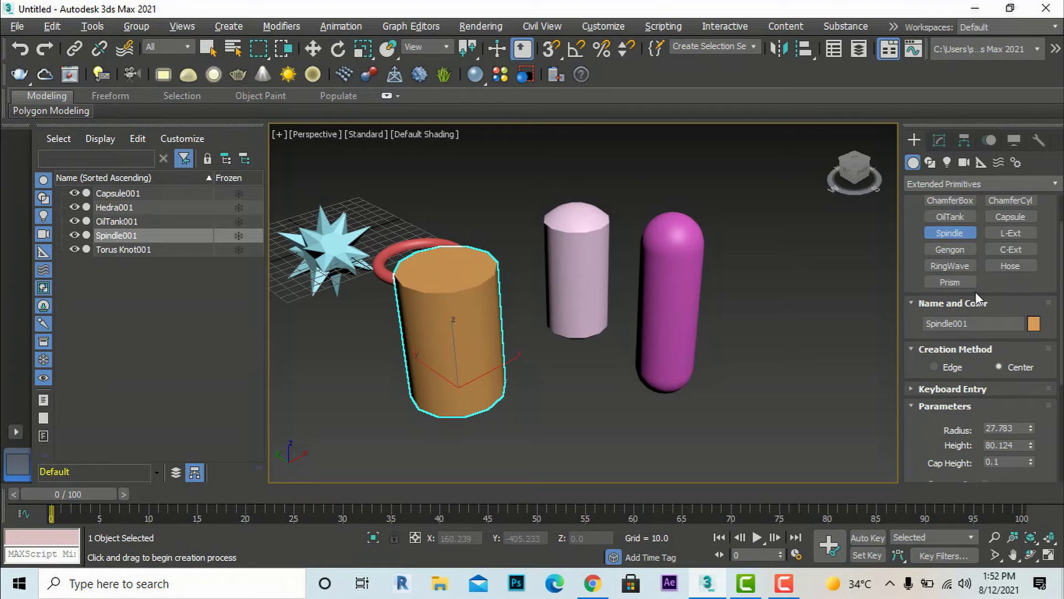
# Create an L-Ext in front of the capsule with side length about -207.6, front length about -198.1, widths about 26.7 and height about 101.
pyautogui.scroll(2, 970, 238)
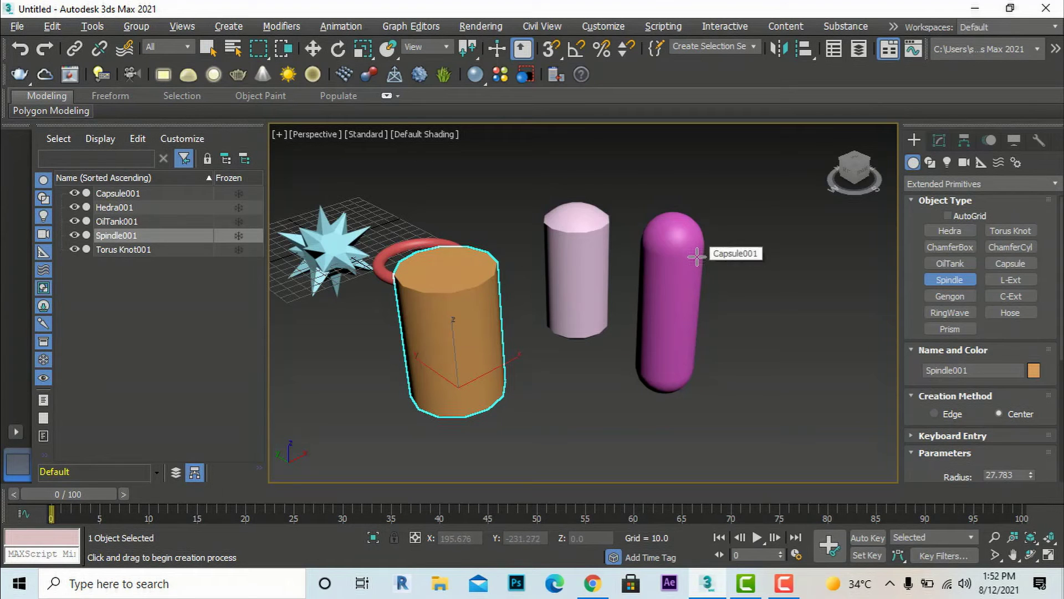
pyautogui.click(1019, 280)
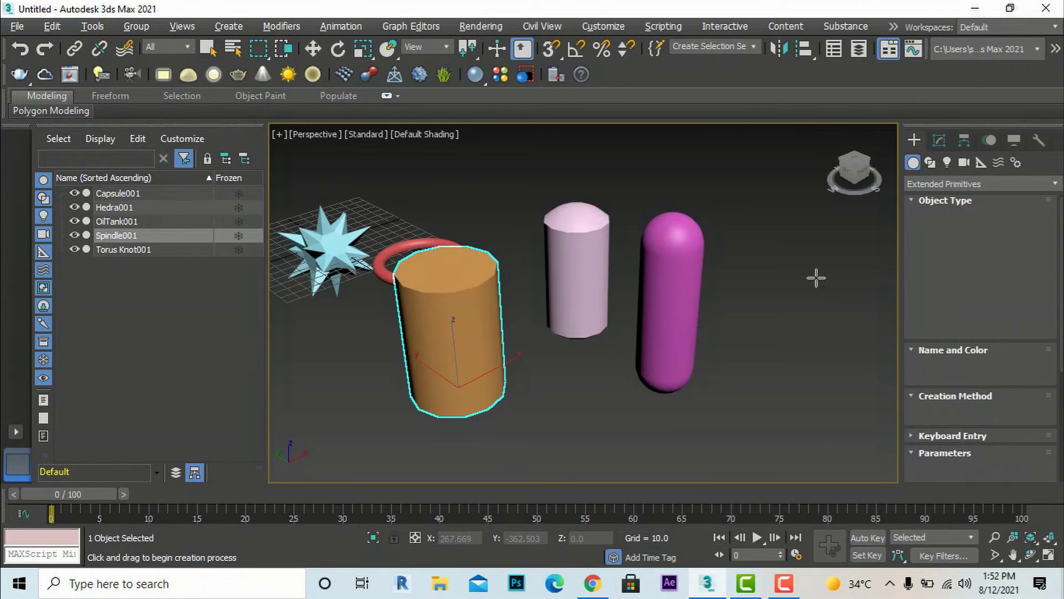
pyautogui.scroll(-4, 776, 283)
pyautogui.moveTo(713, 306); pyautogui.dragTo(765, 457)
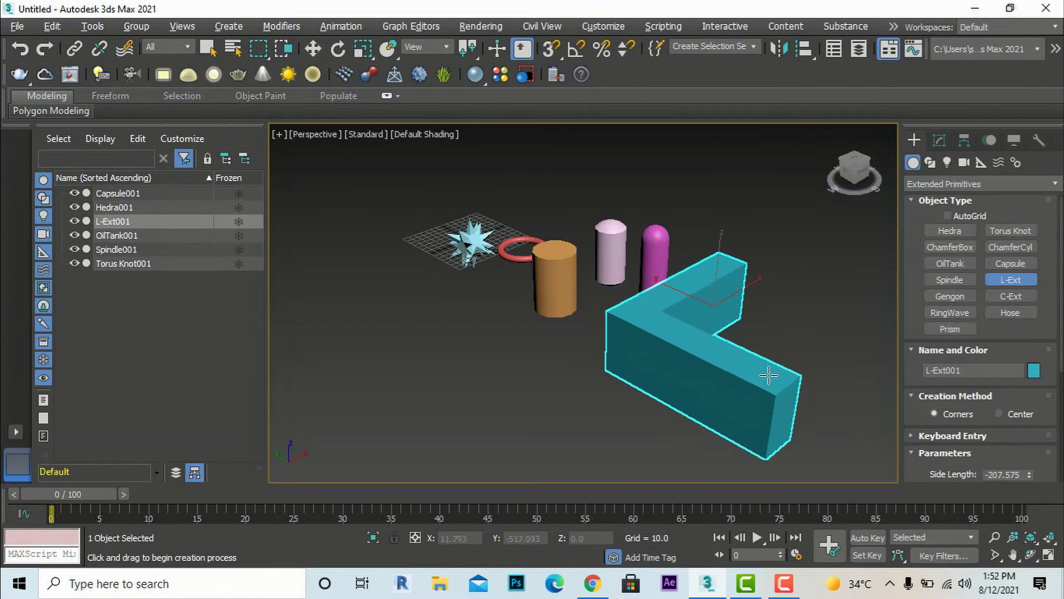
pyautogui.click(770, 320)
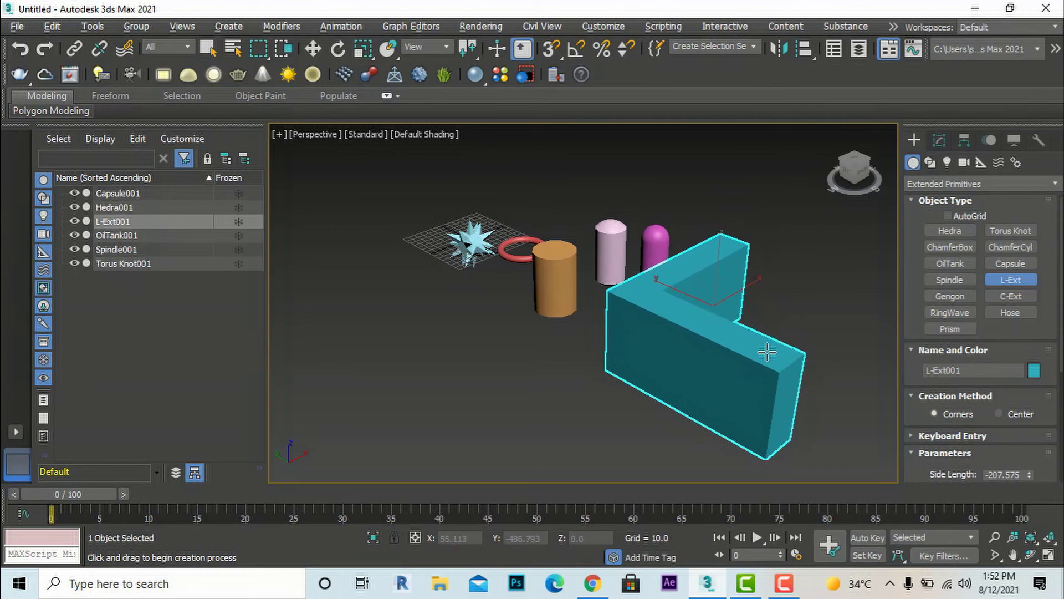
# Modify the L-Ext to side length -190.969, front length -291.239 and height 146.412.
pyautogui.scroll(-1, 1004, 349)
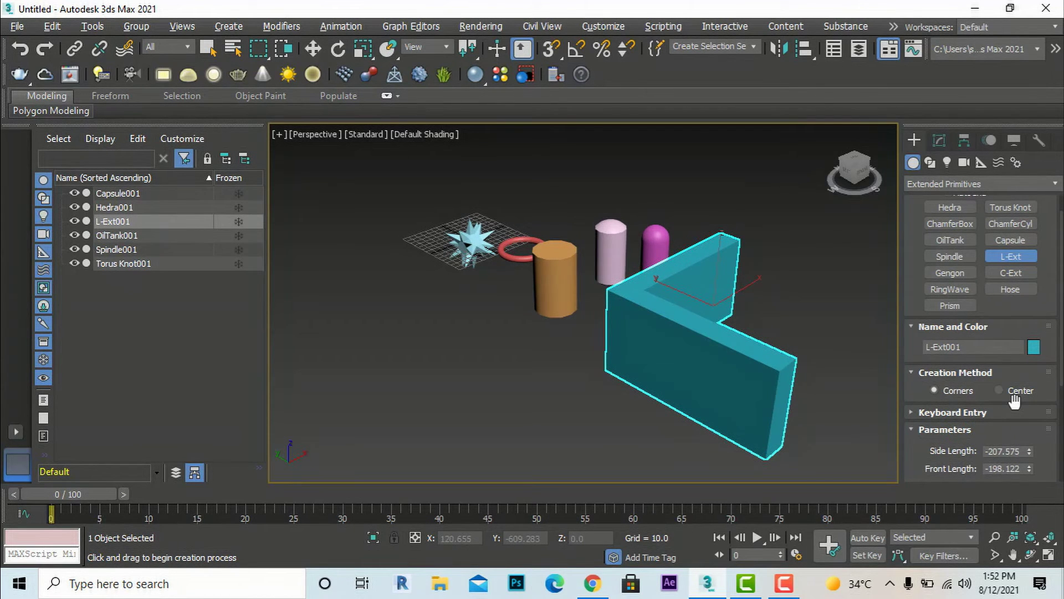
pyautogui.scroll(-6, 1059, 382)
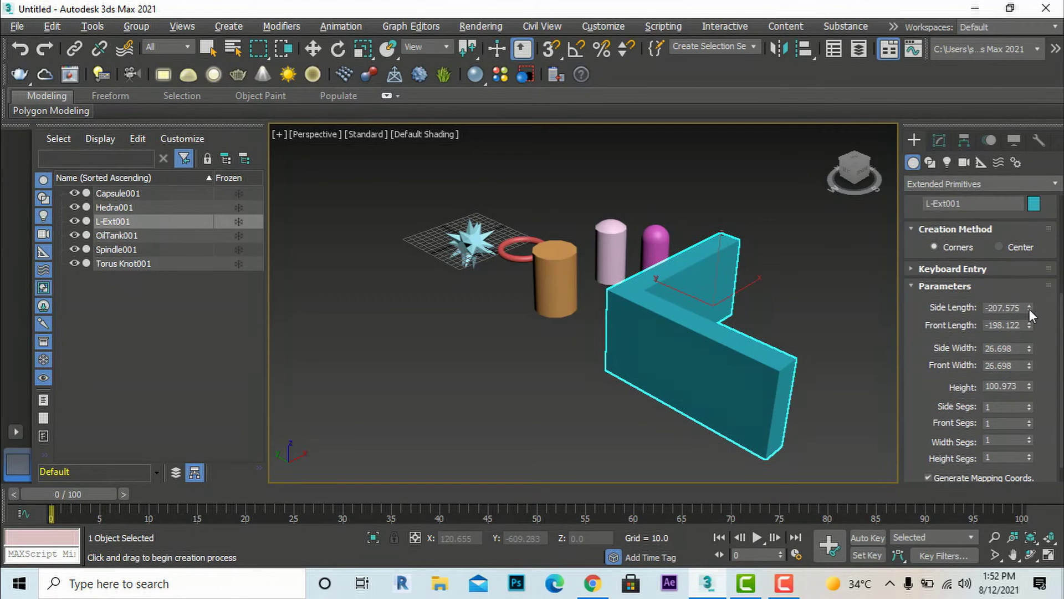
pyautogui.moveTo(1029, 313); pyautogui.dragTo(1025, 408)
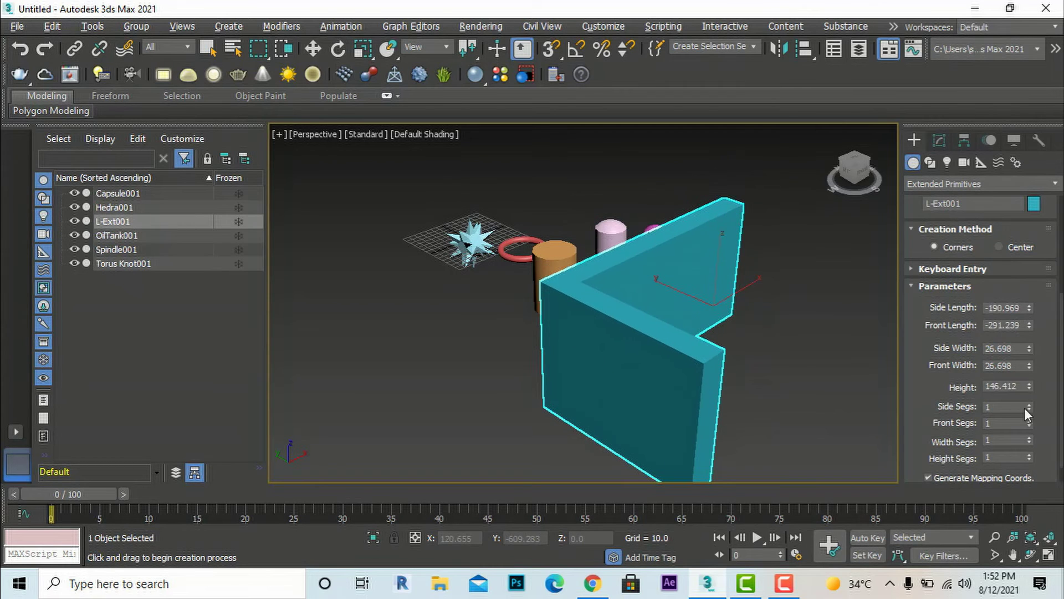
pyautogui.scroll(-1, 1026, 411)
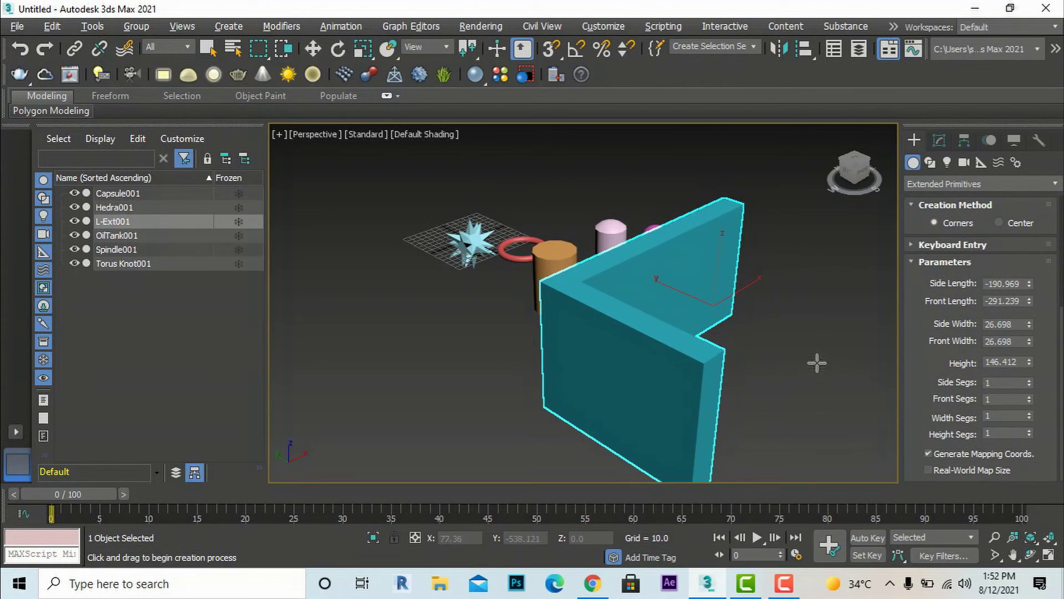
# Create a C-Ext beyond the L-Ext with back and front lengths about 170.6, side length about -339.3, widths 0.1 and height about 156.2.
pyautogui.scroll(6, 970, 282)
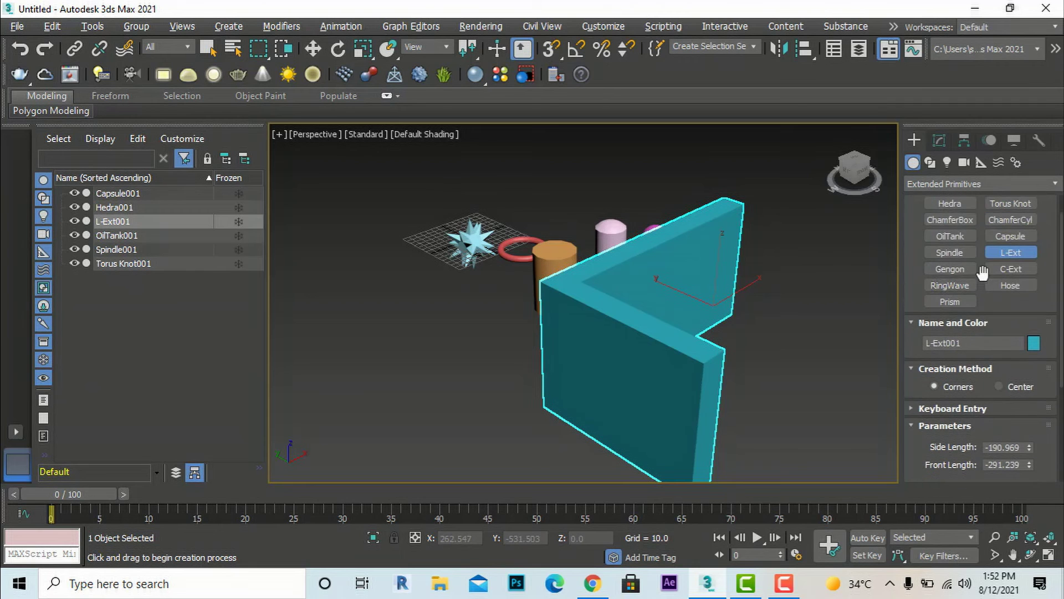
pyautogui.click(1010, 268)
pyautogui.scroll(-5, 494, 224)
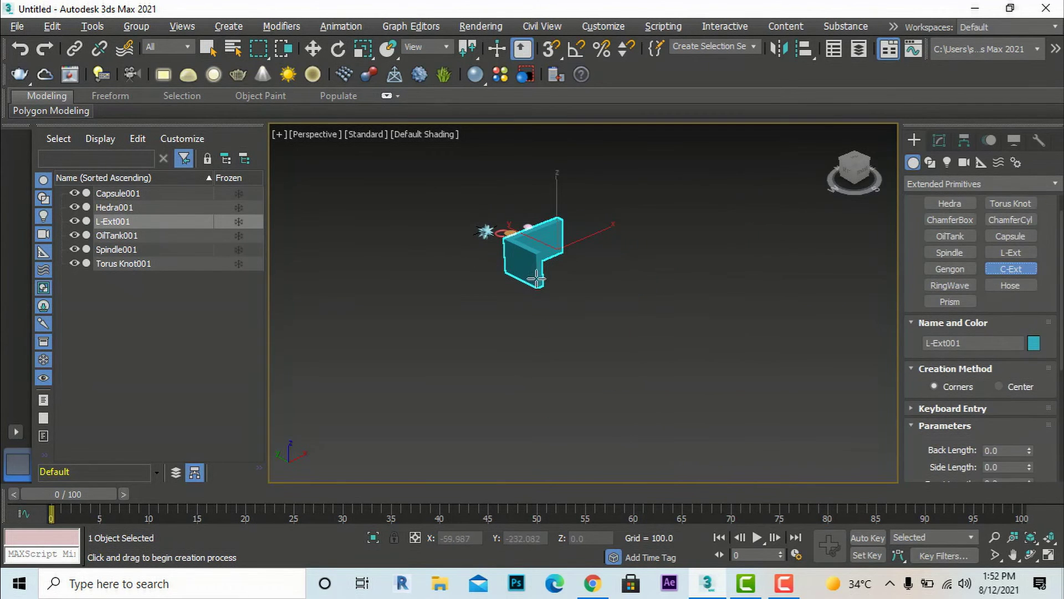
pyautogui.moveTo(619, 313); pyautogui.dragTo(721, 334)
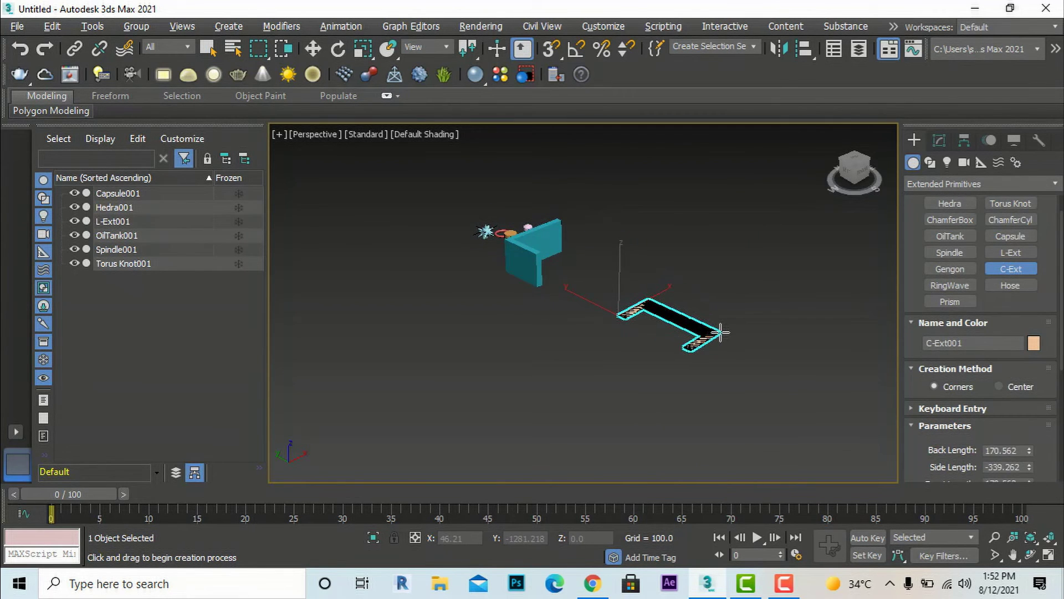
pyautogui.click(721, 302)
pyautogui.click(723, 299)
# Modify the C-Ext to back length 312.129, side length -424.078 and front length 262.666.
pyautogui.scroll(-3, 920, 369)
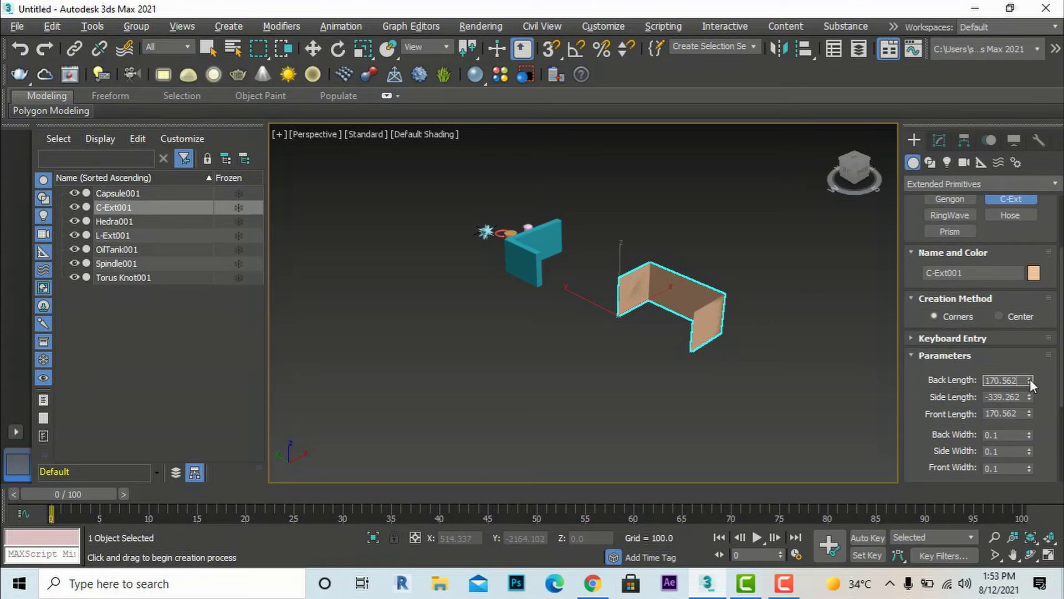
pyautogui.moveTo(1030, 379); pyautogui.dragTo(1022, 317)
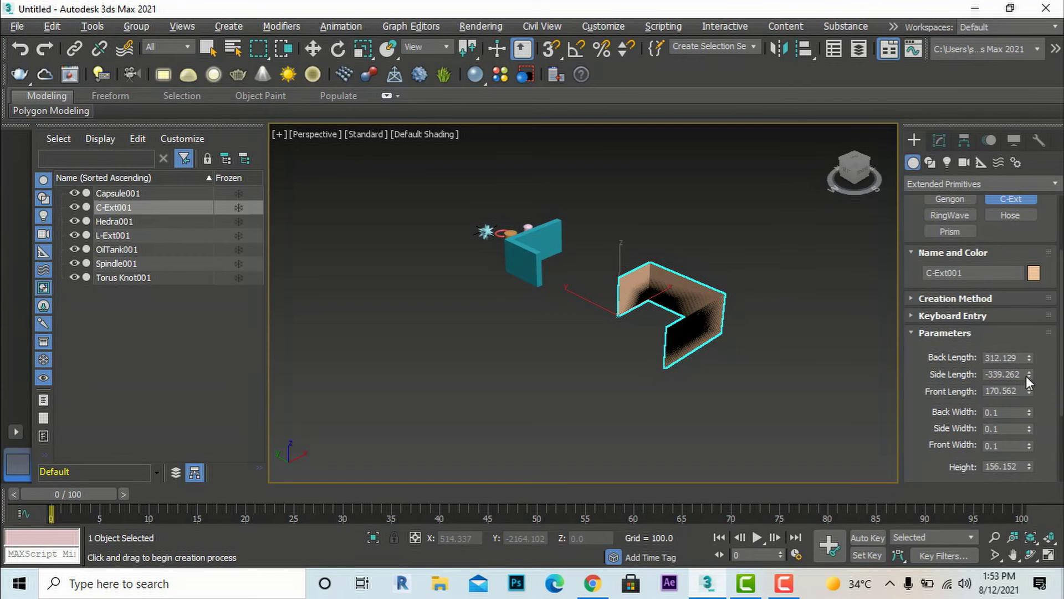
pyautogui.moveTo(1030, 372)
pyautogui.mouseDown()
pyautogui.moveTo(1050, 406)
pyautogui.moveTo(1047, 393)
pyautogui.moveTo(1030, 396)
pyautogui.moveTo(1033, 293)
pyautogui.moveTo(1031, 327)
pyautogui.moveTo(1012, 359)
pyautogui.mouseUp()
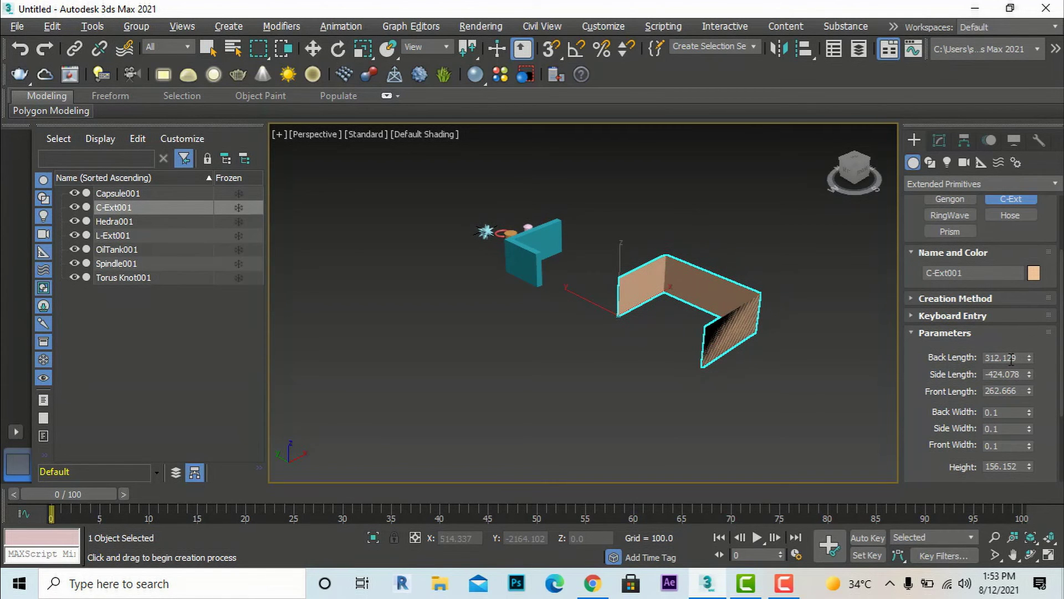
# Create a five-sided gengon in front of the L-Ext with radius about 171.3, height about 404.8 and no fillet.
pyautogui.scroll(3, 951, 221)
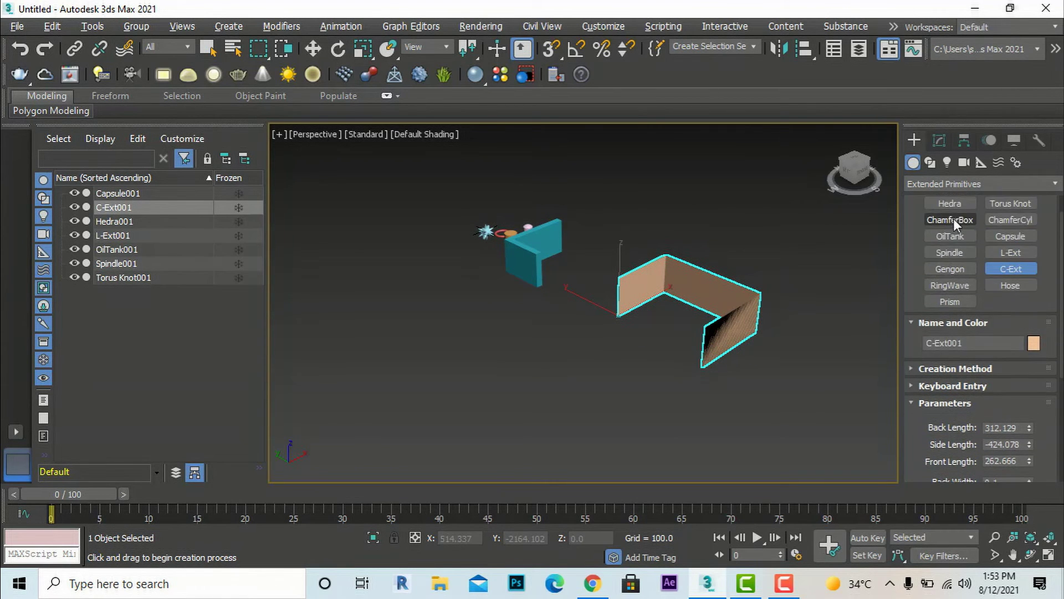
pyautogui.click(950, 270)
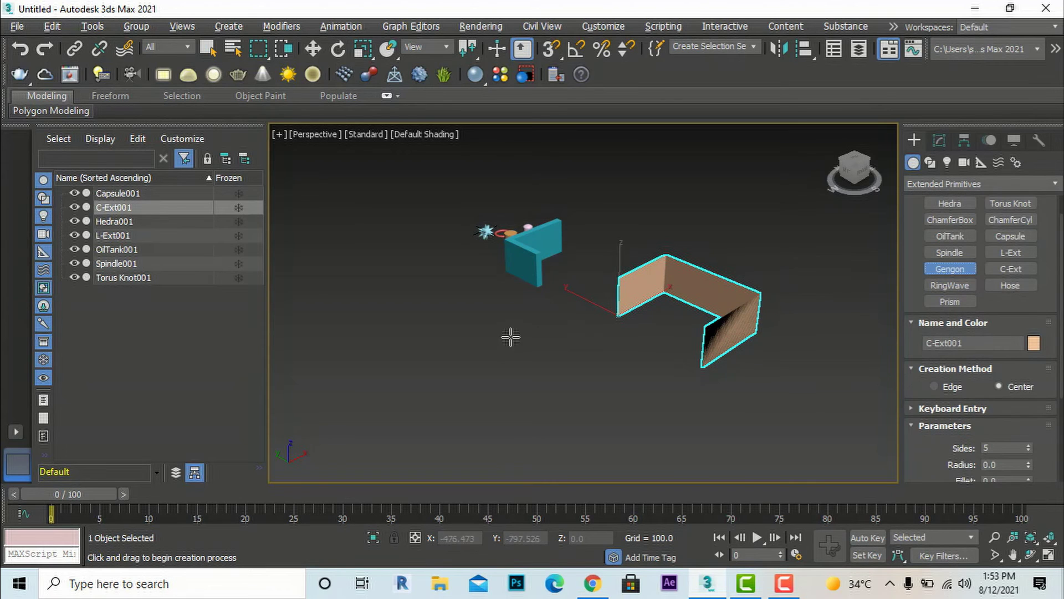
pyautogui.moveTo(485, 377); pyautogui.dragTo(487, 347)
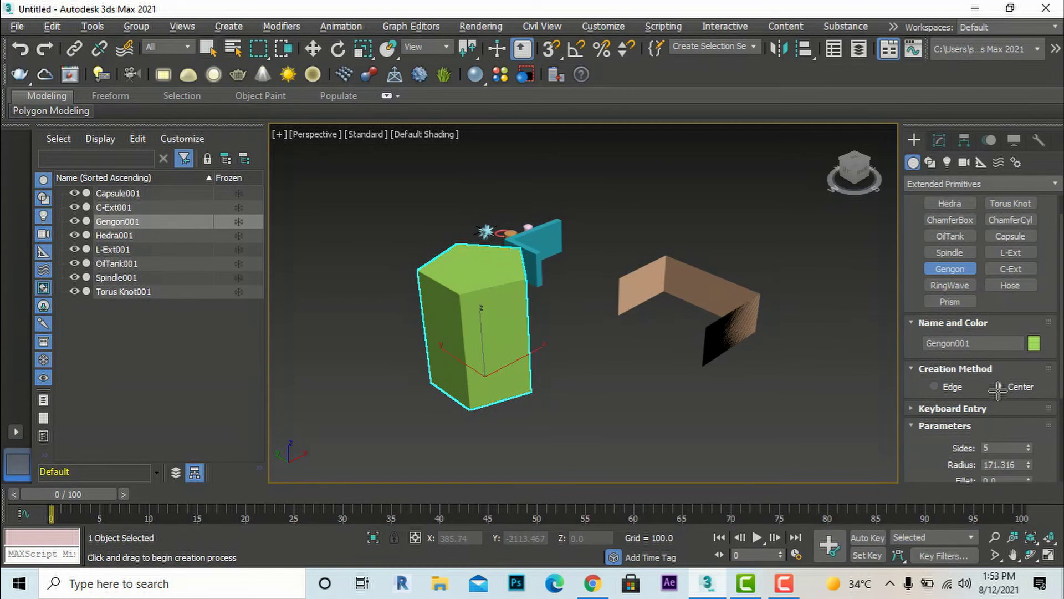
# Reduce the gengon to 3 sides, and raise its side count to 13.
pyautogui.scroll(-1, 997, 390)
pyautogui.scroll(-2, 990, 386)
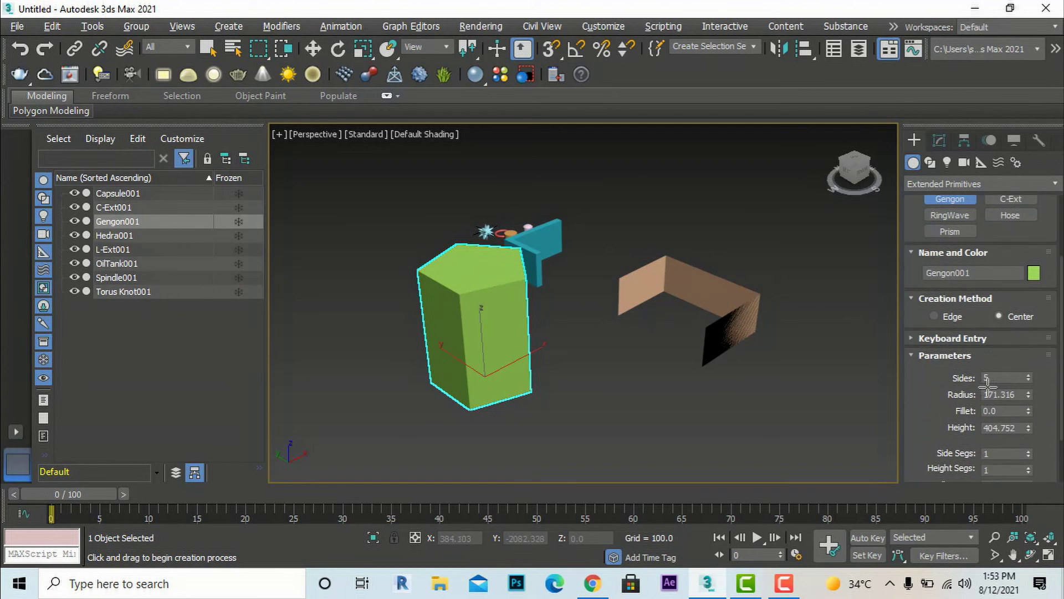
pyautogui.click(1030, 379)
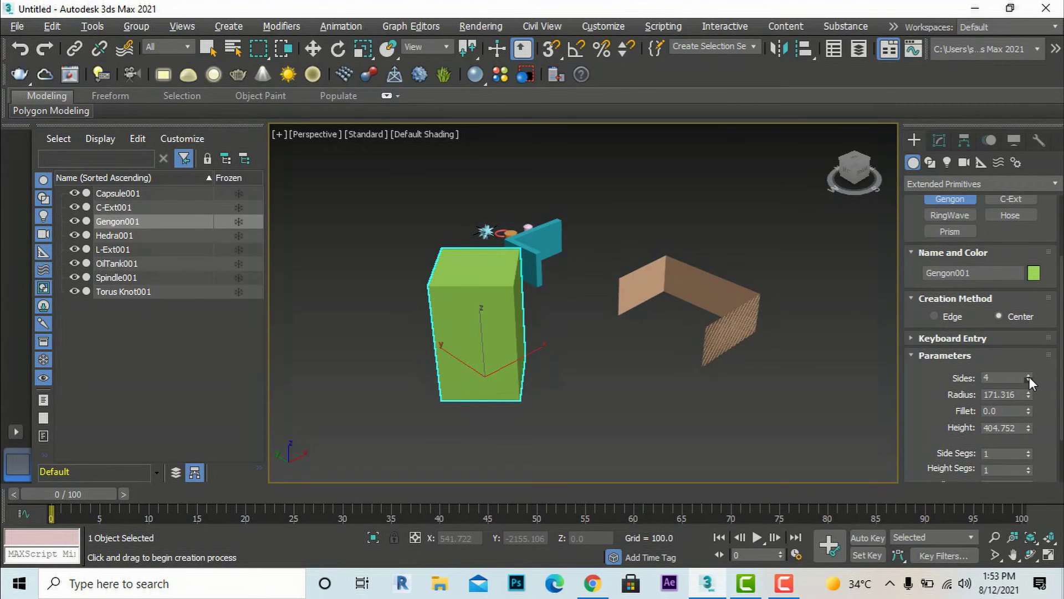
pyautogui.click(1029, 379)
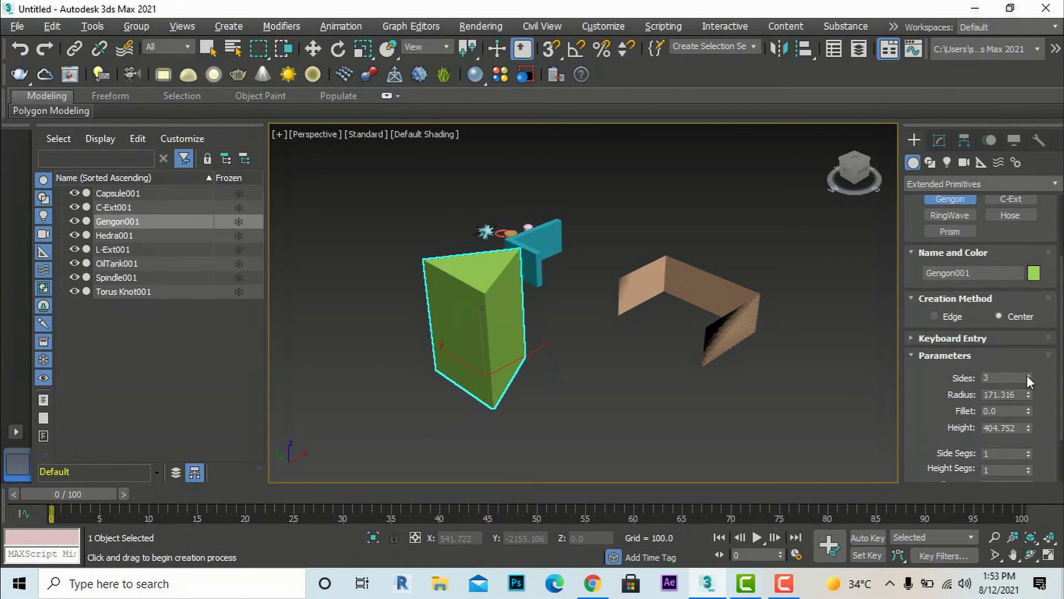
pyautogui.click(1027, 375)
pyautogui.click(1027, 375)
pyautogui.click(1026, 375)
pyautogui.click(1027, 375)
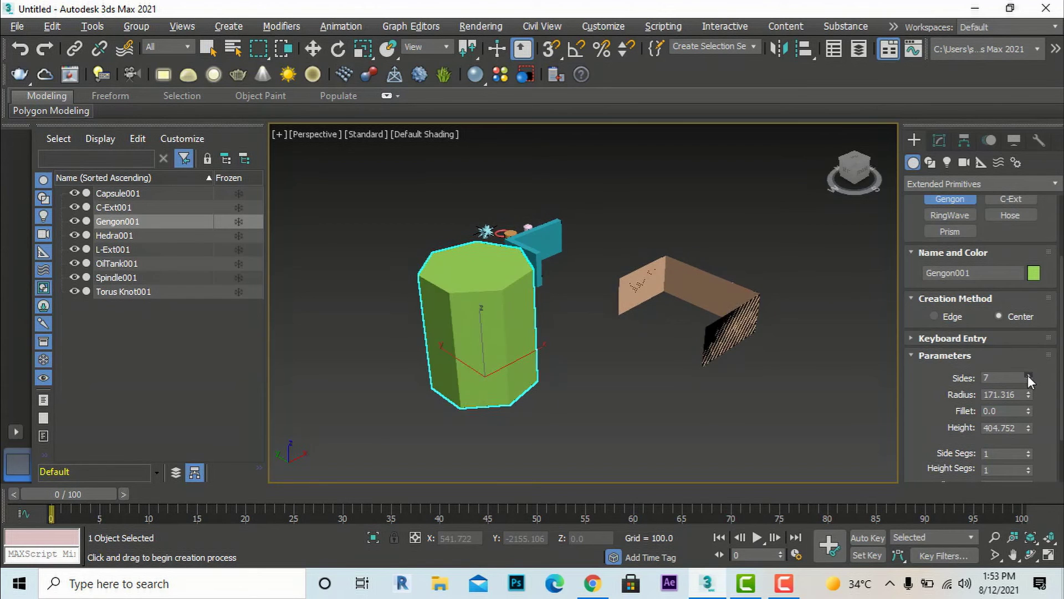
pyautogui.click(1028, 376)
pyautogui.click(1028, 376)
pyautogui.click(1029, 375)
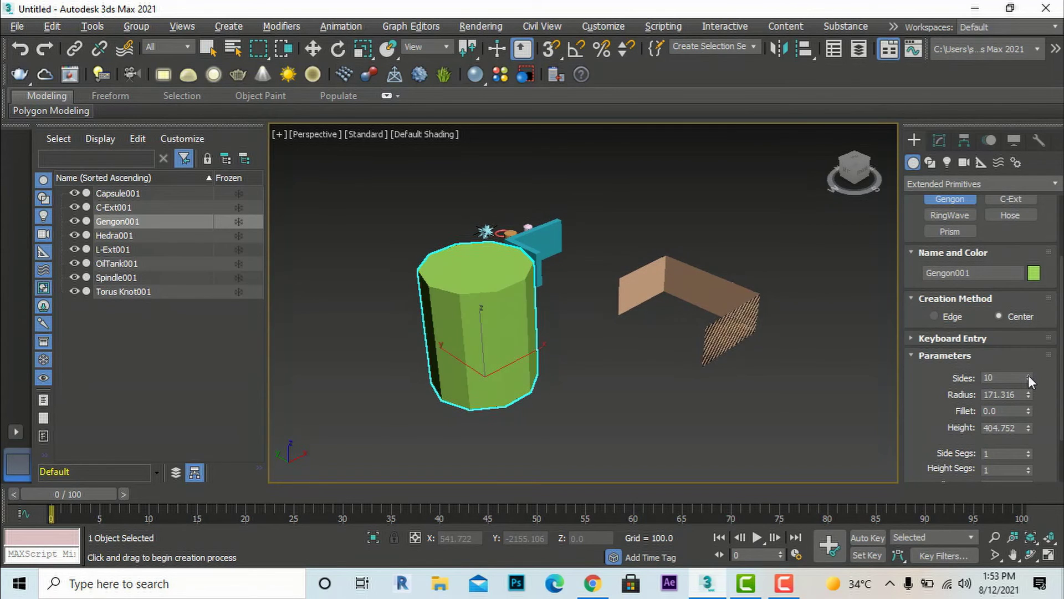
pyautogui.click(1029, 375)
pyautogui.click(1028, 375)
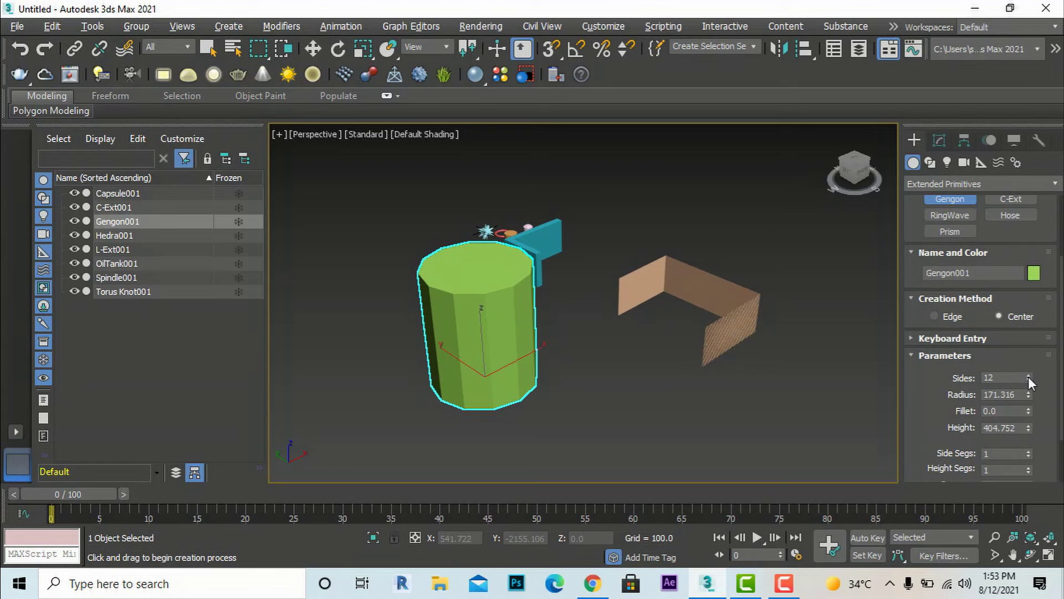
pyautogui.click(1028, 376)
# Modify the gengon to radius 140.479, fillet 0.9 and height 400.704.
pyautogui.moveTo(1028, 395); pyautogui.dragTo(1023, 310)
pyautogui.moveTo(1025, 442); pyautogui.dragTo(1025, 339)
pyautogui.moveTo(1027, 428)
pyautogui.mouseDown()
pyautogui.moveTo(1028, 399)
pyautogui.moveTo(1028, 428)
pyautogui.mouseUp()
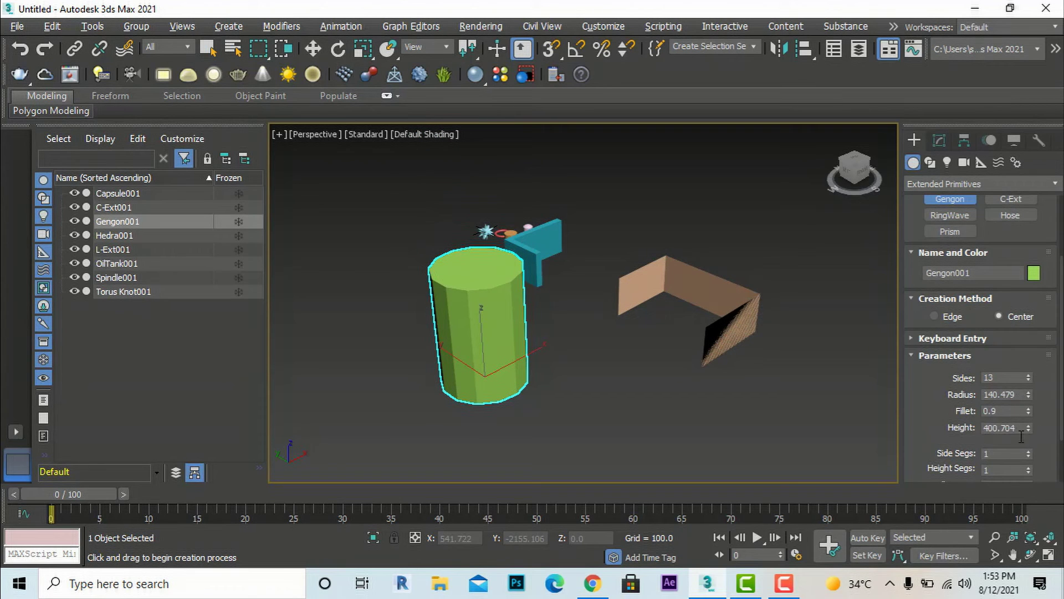
pyautogui.scroll(-2, 1020, 436)
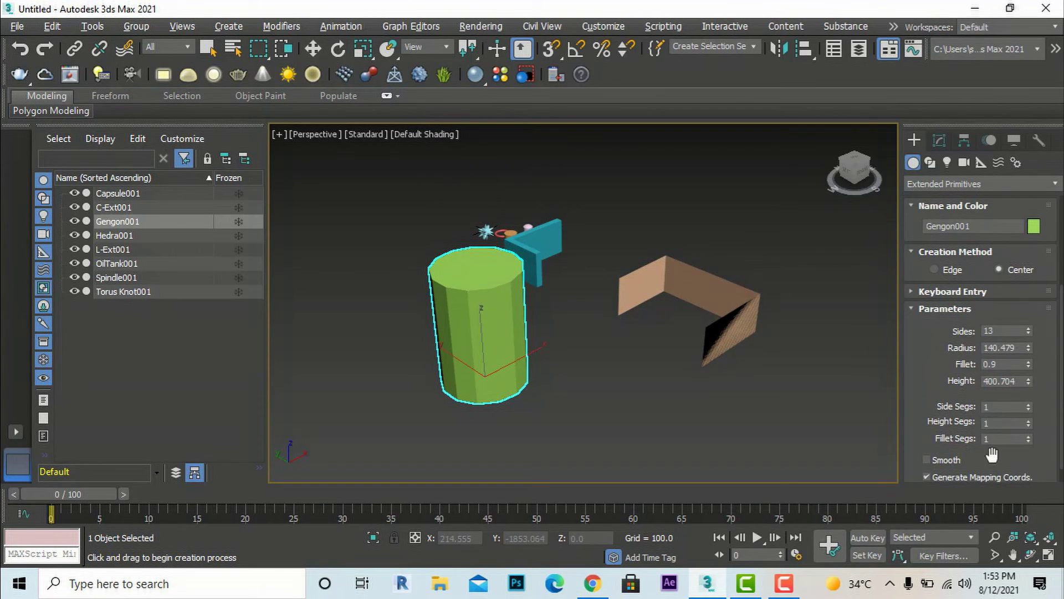
# Create a RingWave on the ground in front of the C-Ext with radius about 83.7 and ring width 30.
pyautogui.scroll(6, 981, 421)
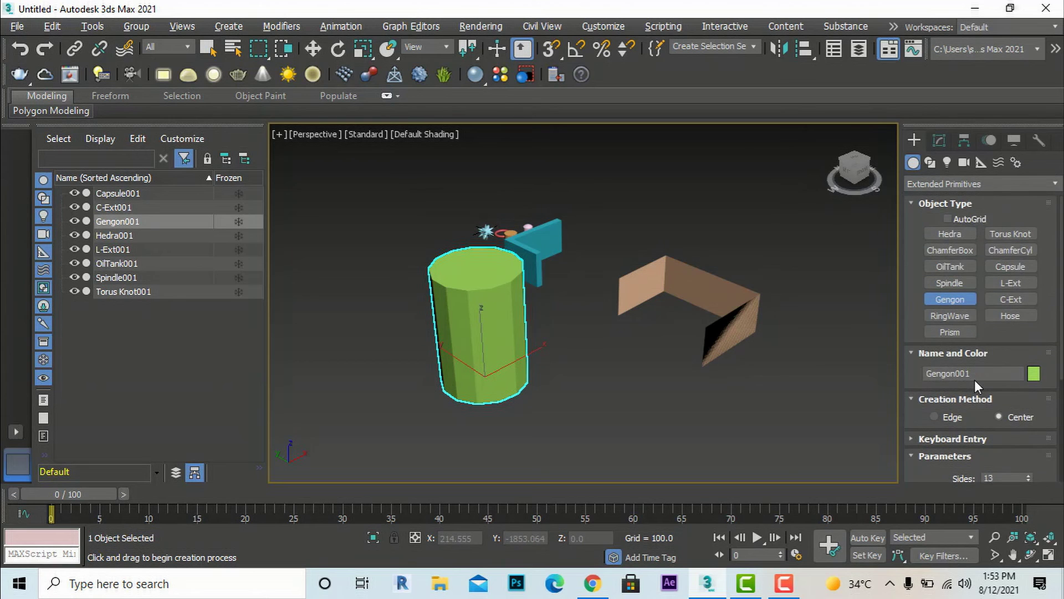
pyautogui.click(948, 316)
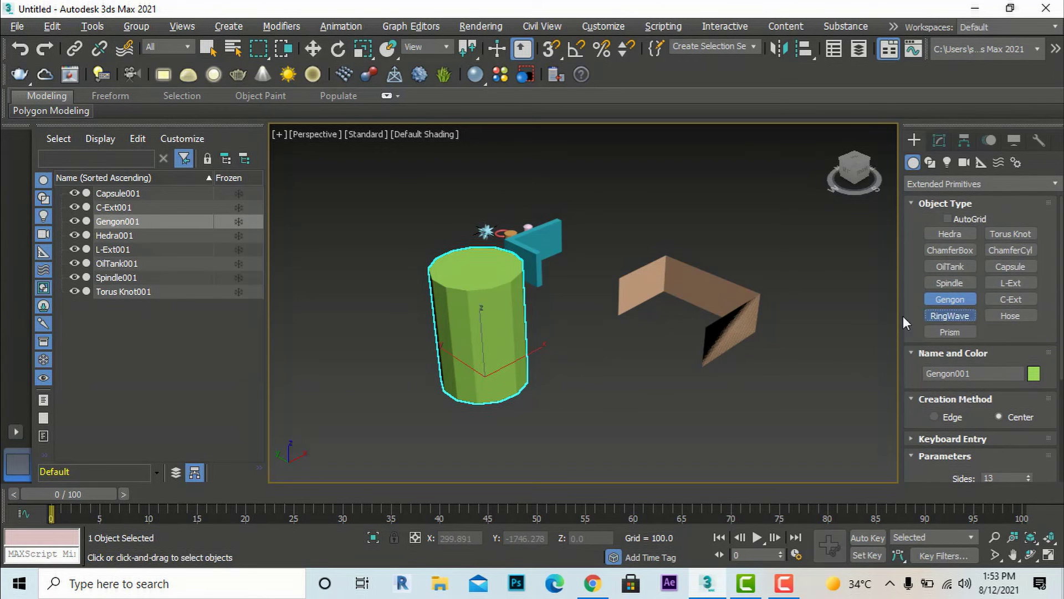
pyautogui.moveTo(644, 409)
pyautogui.mouseDown()
pyautogui.moveTo(639, 383)
pyautogui.moveTo(643, 391)
pyautogui.mouseUp()
pyautogui.scroll(6, 652, 394)
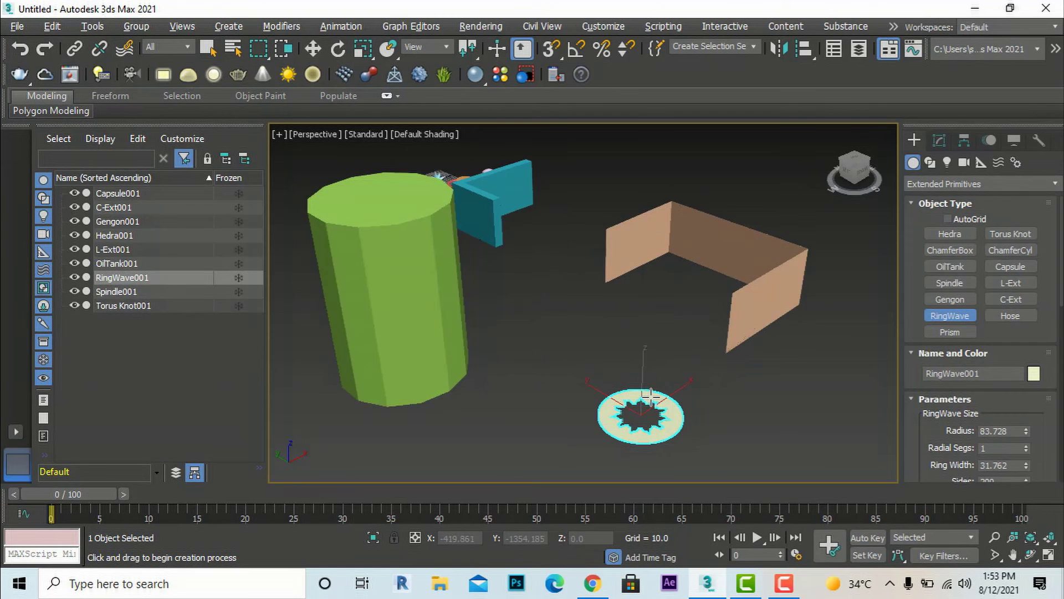
pyautogui.click(649, 395)
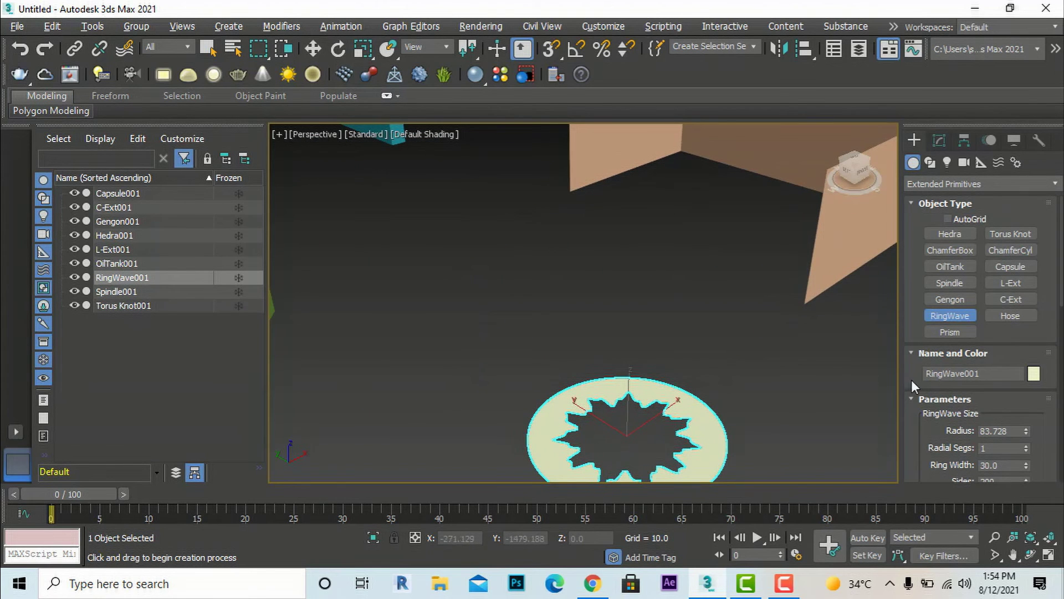
# Change the RingWave's object color to red.
pyautogui.click(1034, 374)
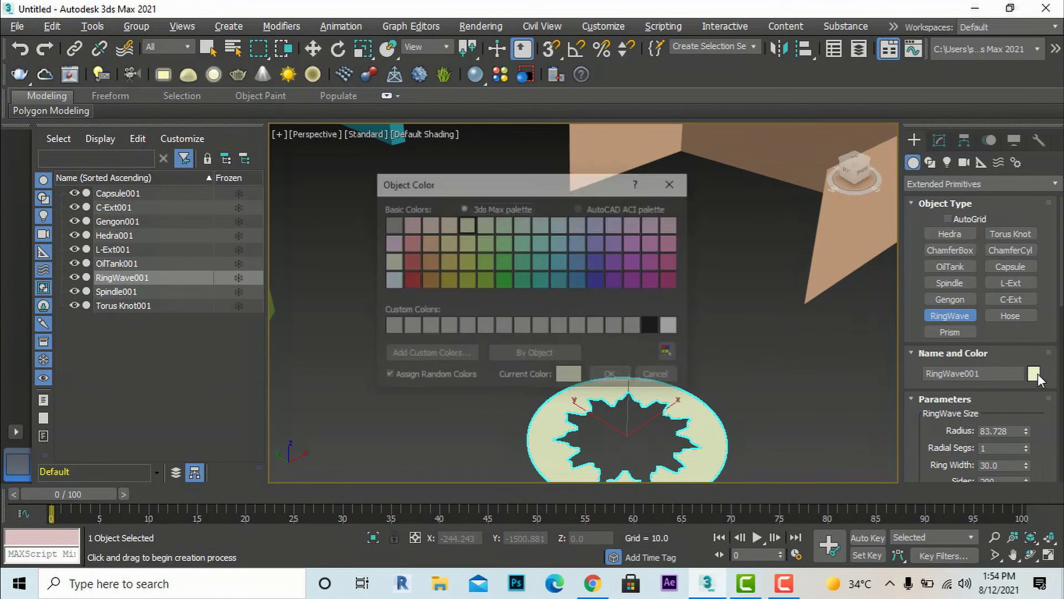
pyautogui.click(415, 277)
pyautogui.click(609, 376)
pyautogui.scroll(-5, 715, 349)
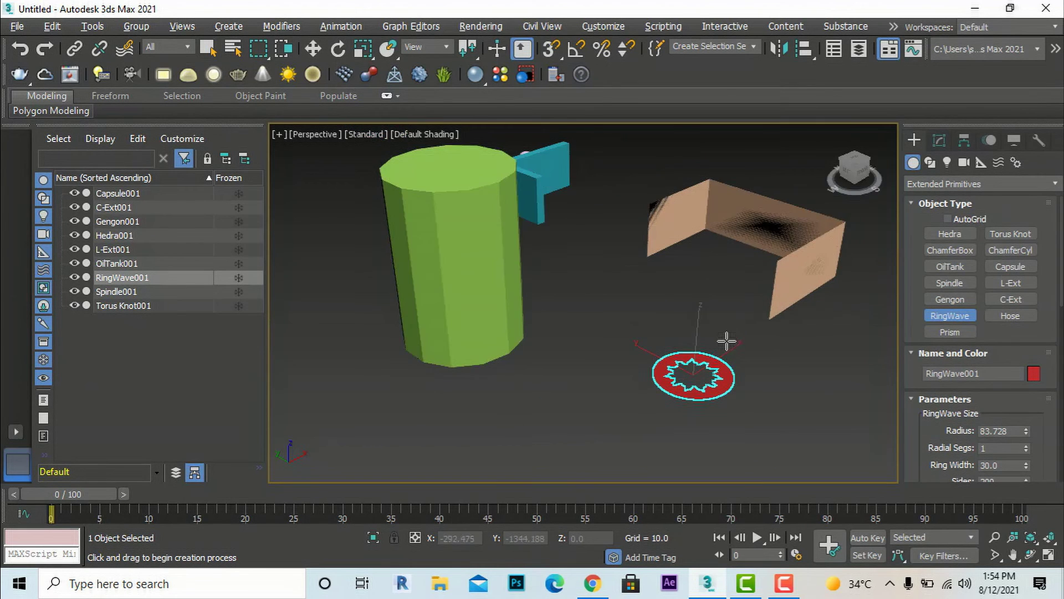
# Examine the RingWave's wavy inner edge up close along with its size parameters.
pyautogui.scroll(10, 721, 346)
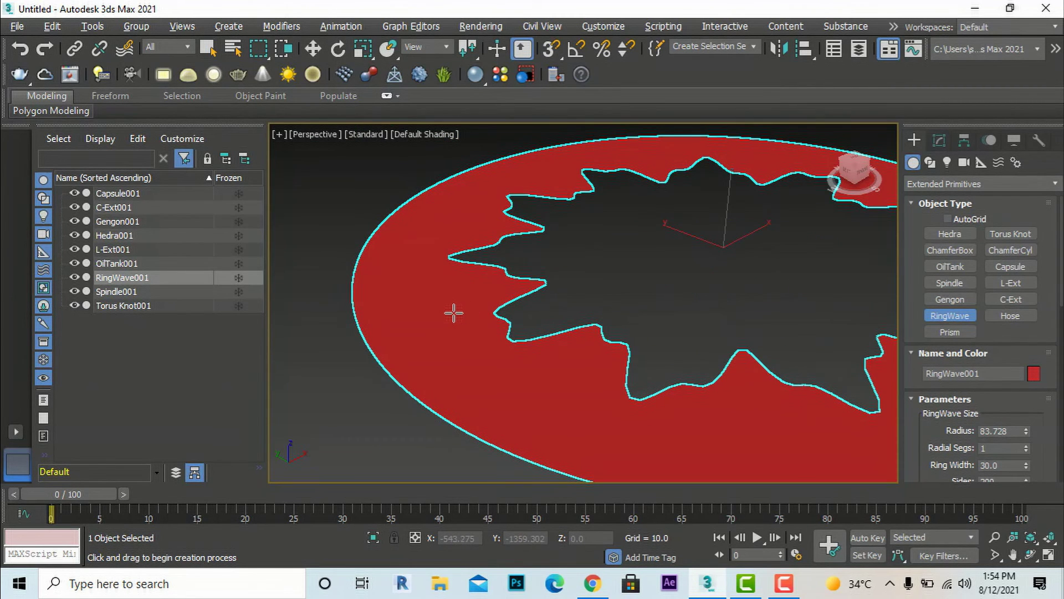
pyautogui.scroll(-5, 453, 313)
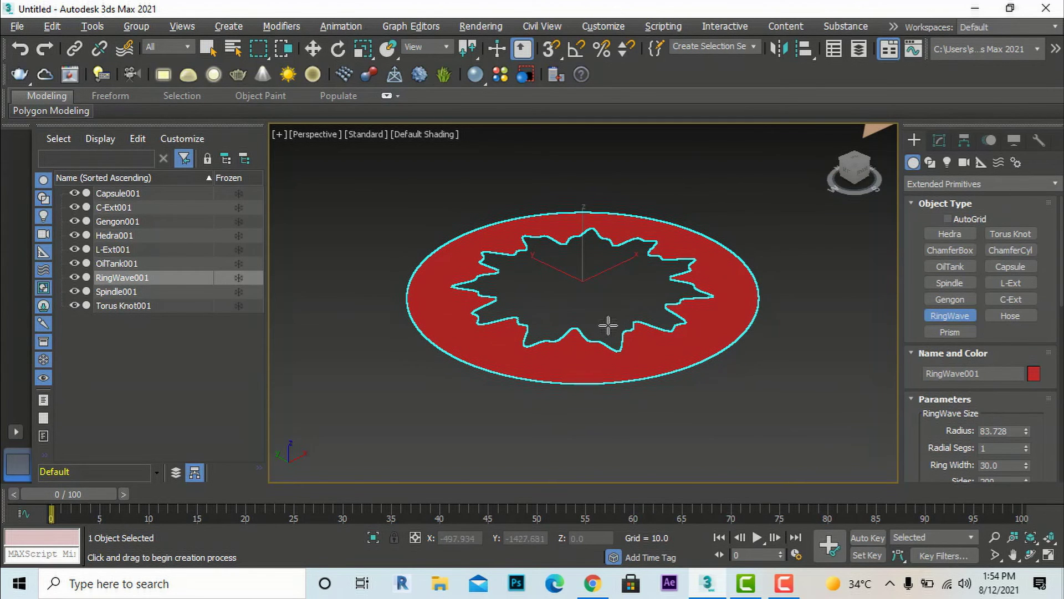
pyautogui.scroll(3, 595, 289)
pyautogui.scroll(-4, 597, 289)
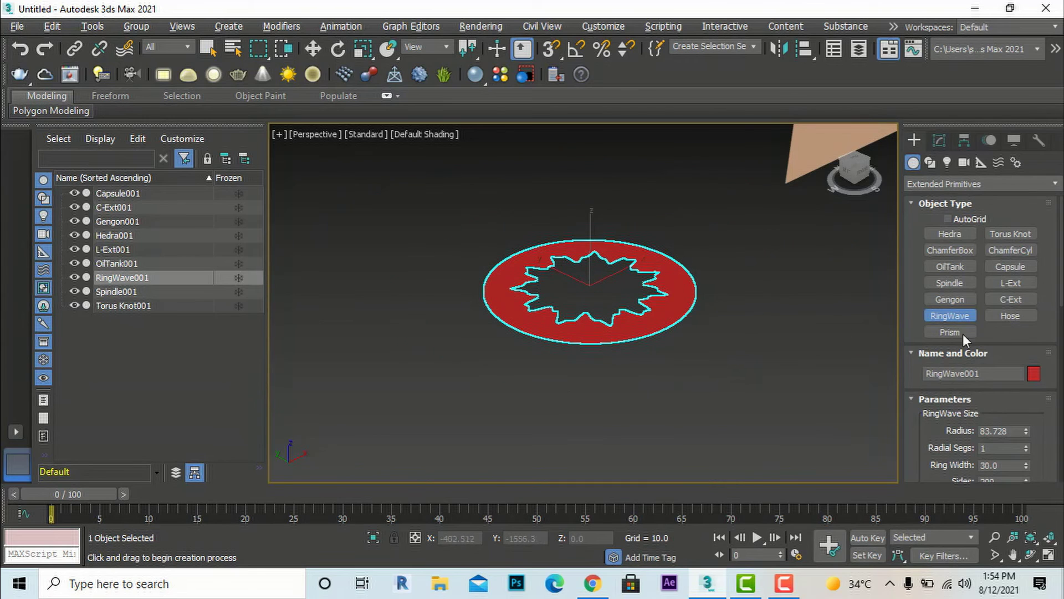
pyautogui.scroll(-1, 1022, 435)
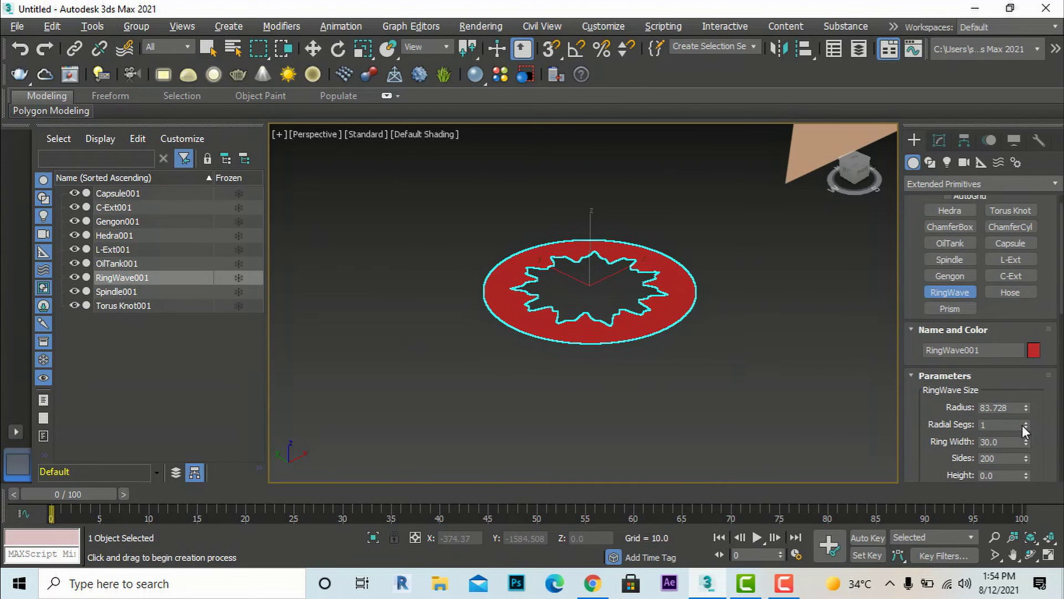
# Set the RingWave's radius to 81.216 and its radial segments to 10.
pyautogui.moveTo(1026, 408); pyautogui.dragTo(1023, 364)
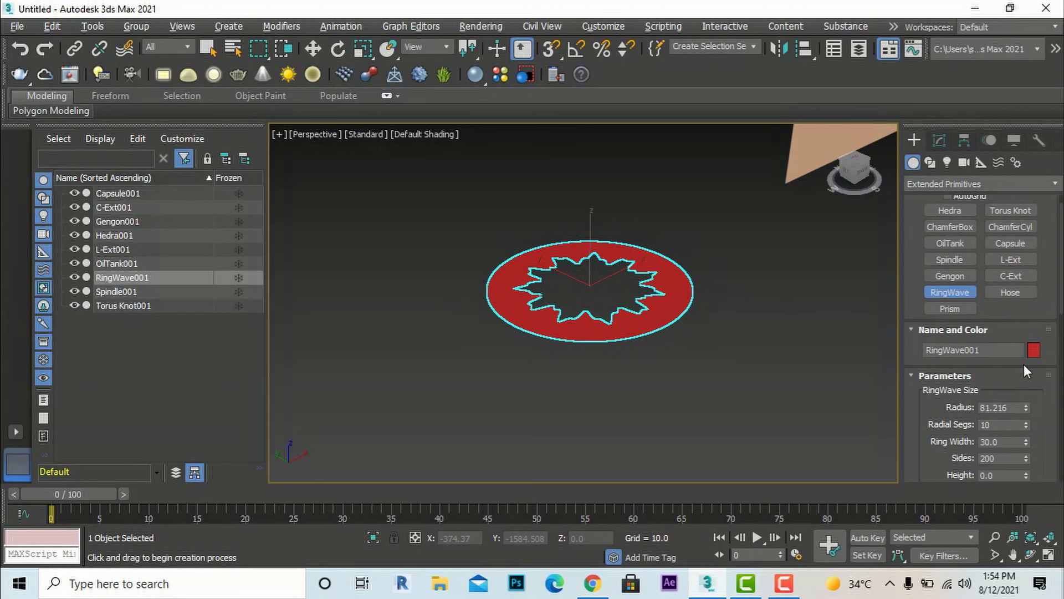
# Create a free hose about 104 high on the ground beside the red RingWave.
pyautogui.click(1010, 292)
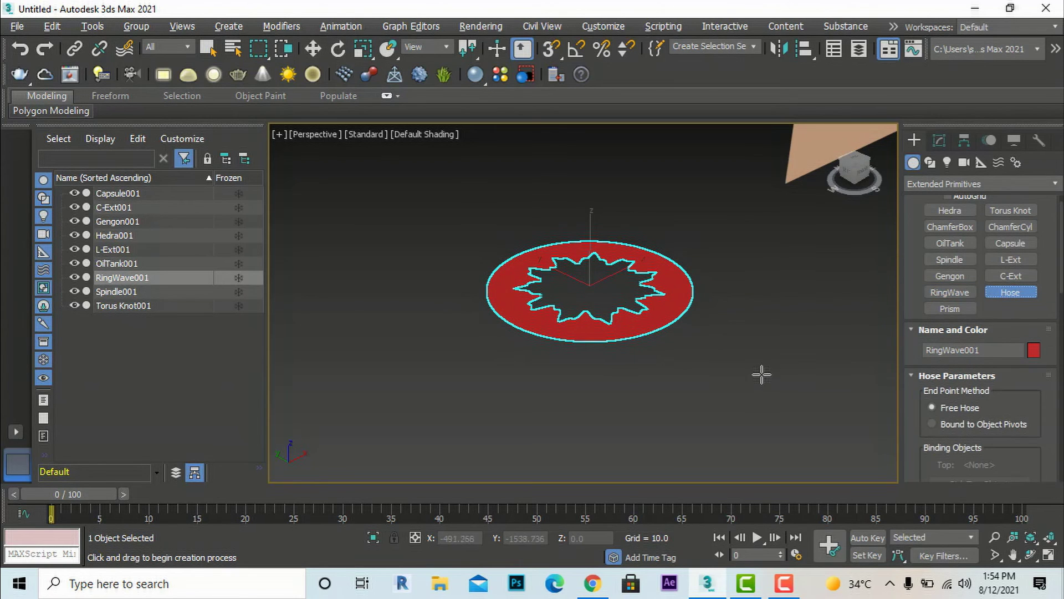
pyautogui.moveTo(768, 376); pyautogui.dragTo(815, 388)
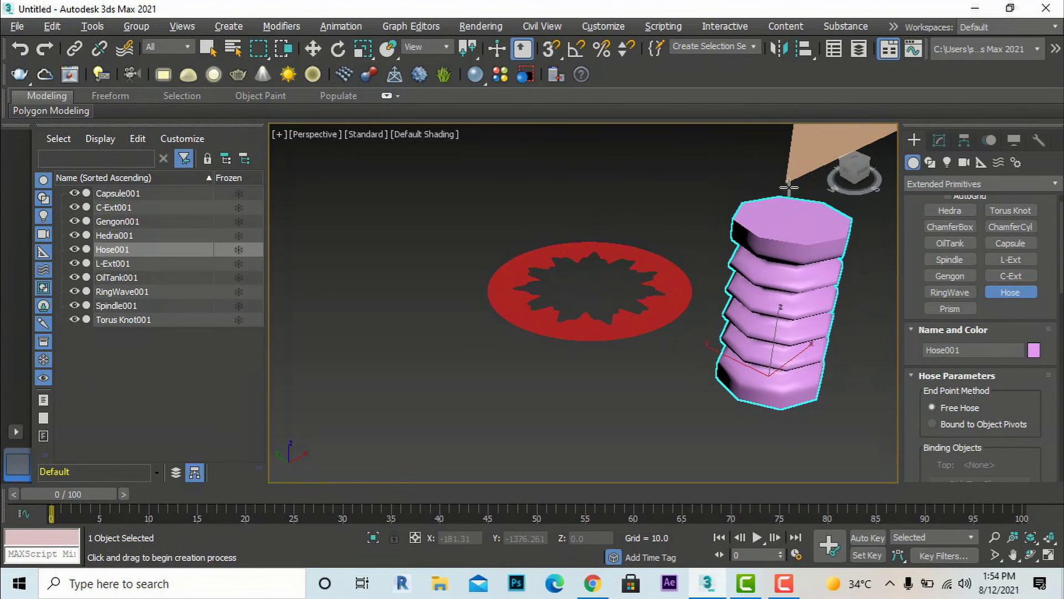
pyautogui.click(753, 179)
pyautogui.scroll(-2, 742, 266)
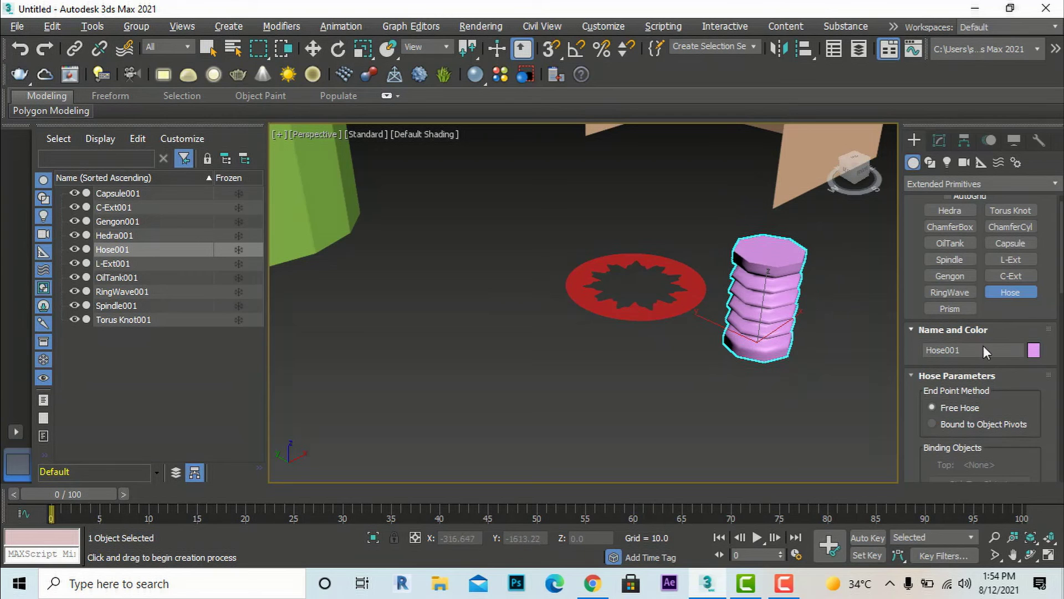
# Examine the hose's end point methods, binding objects, free hose height and common hose parameters.
pyautogui.scroll(-2, 1018, 404)
pyautogui.scroll(-8, 1019, 406)
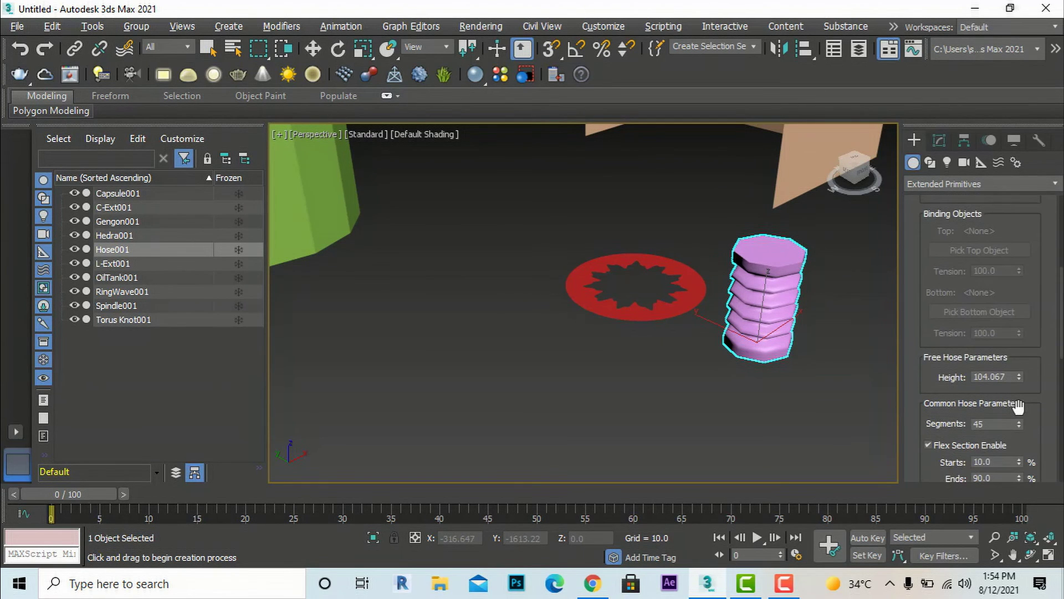
pyautogui.scroll(8, 1018, 425)
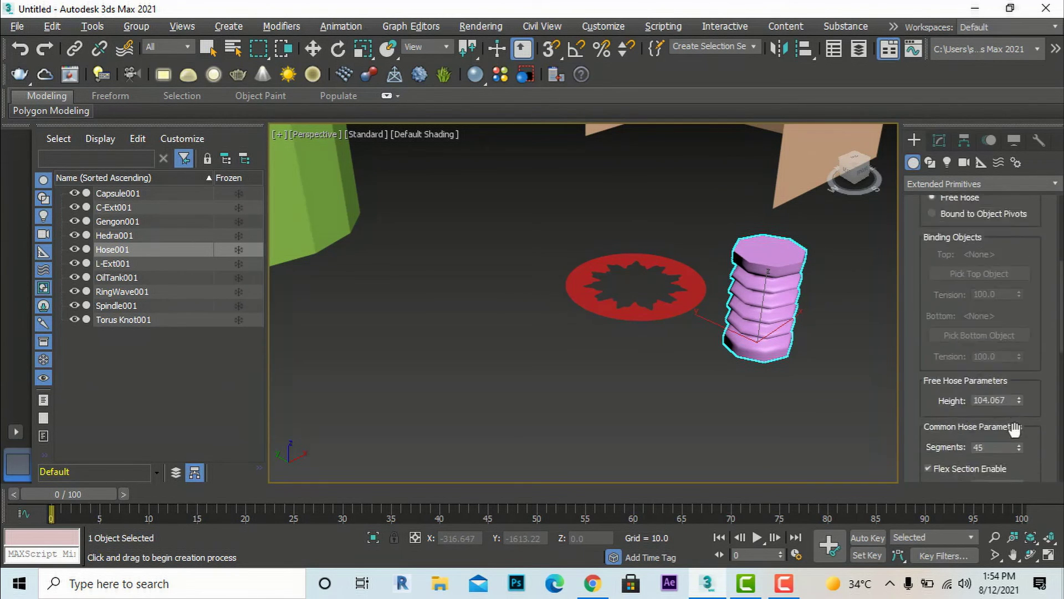
pyautogui.scroll(2, 979, 376)
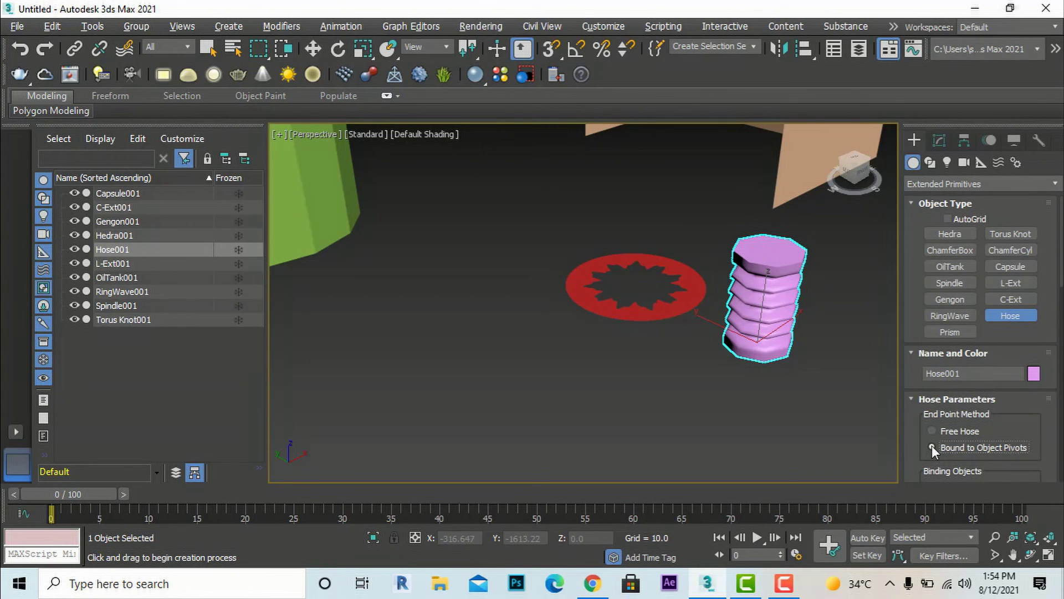
pyautogui.scroll(-9, 1003, 408)
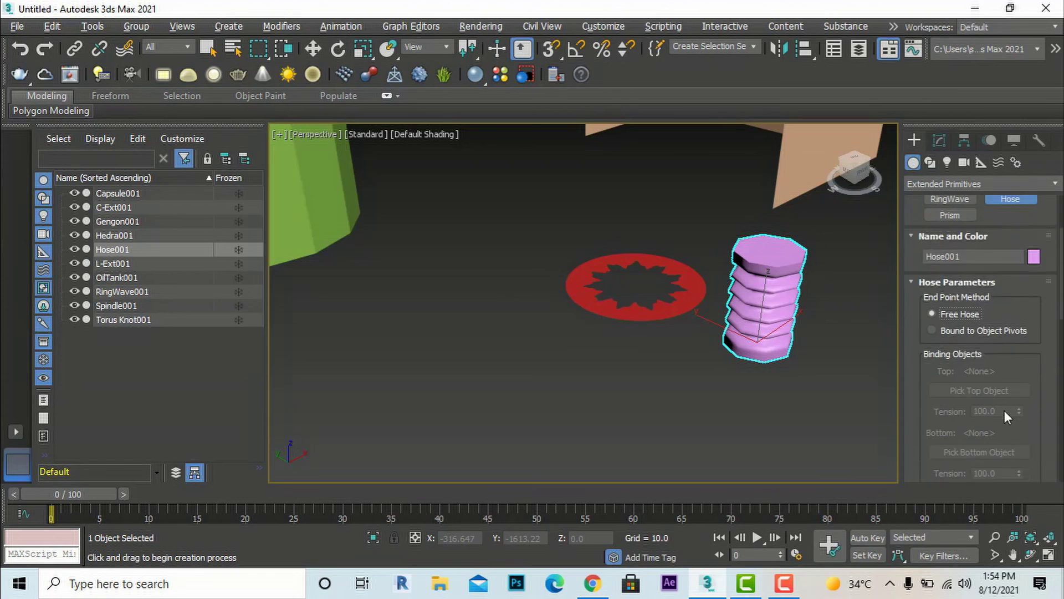
pyautogui.scroll(-5, 1003, 410)
pyautogui.scroll(12, 947, 327)
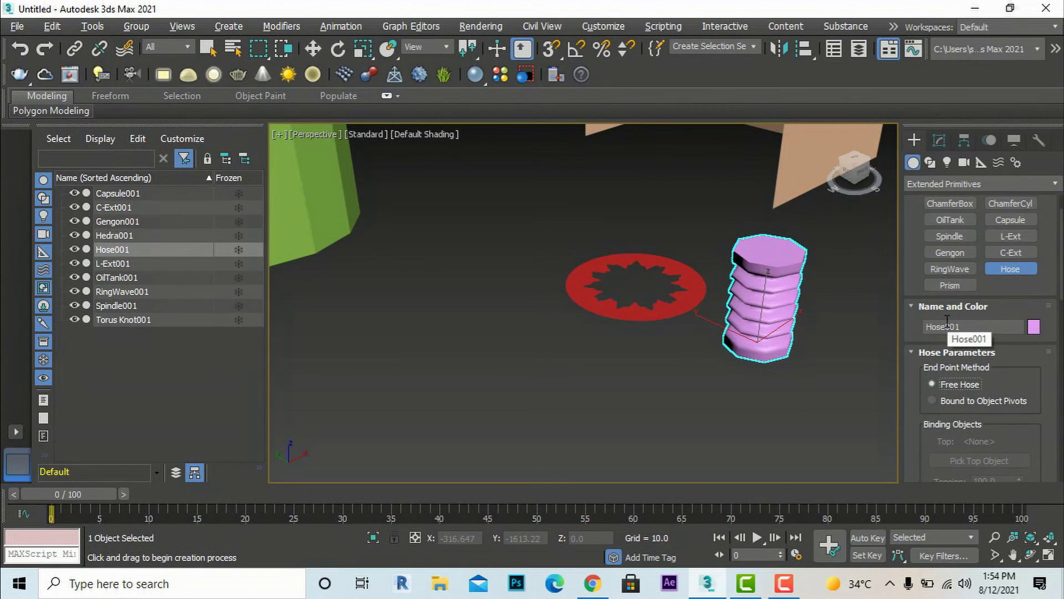
# Create a tall Base/Apex prism in front of the RingWave with side lengths of about 84, 153.9 and 121.
pyautogui.click(950, 285)
pyautogui.moveTo(611, 404); pyautogui.dragTo(597, 329)
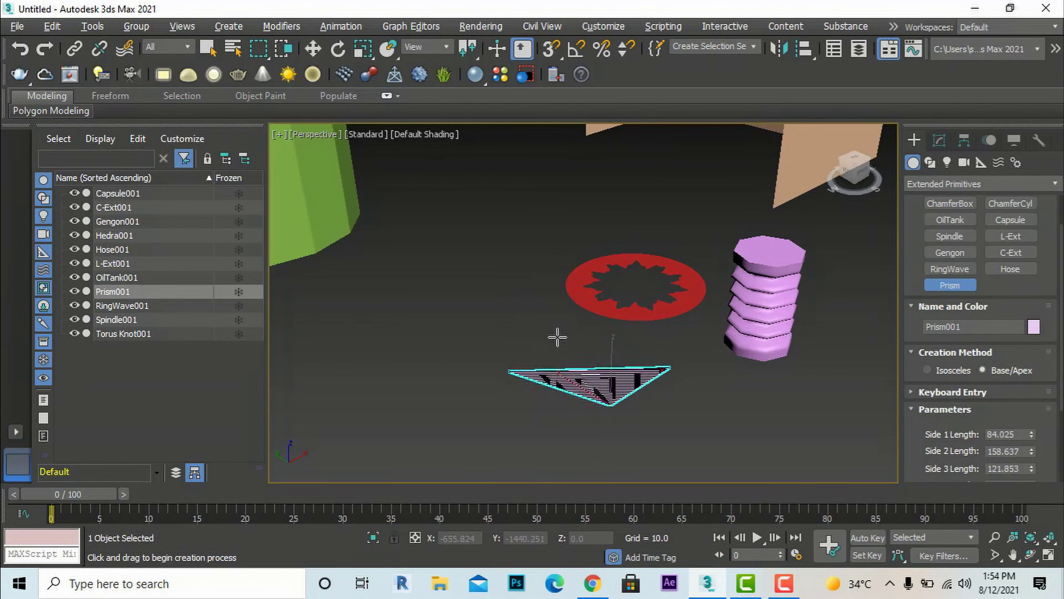
pyautogui.click(566, 351)
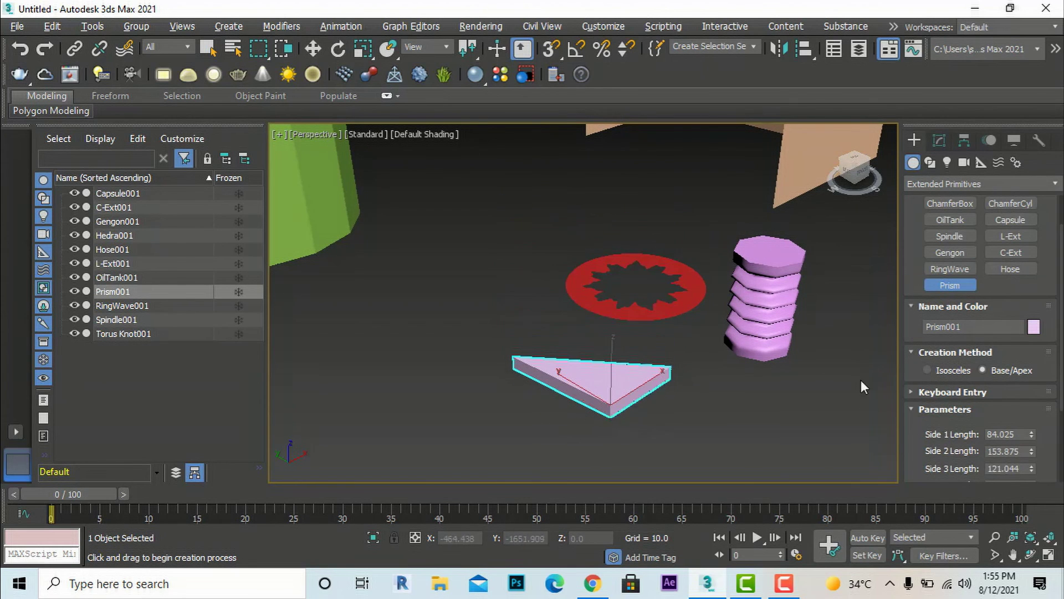
pyautogui.click(805, 224)
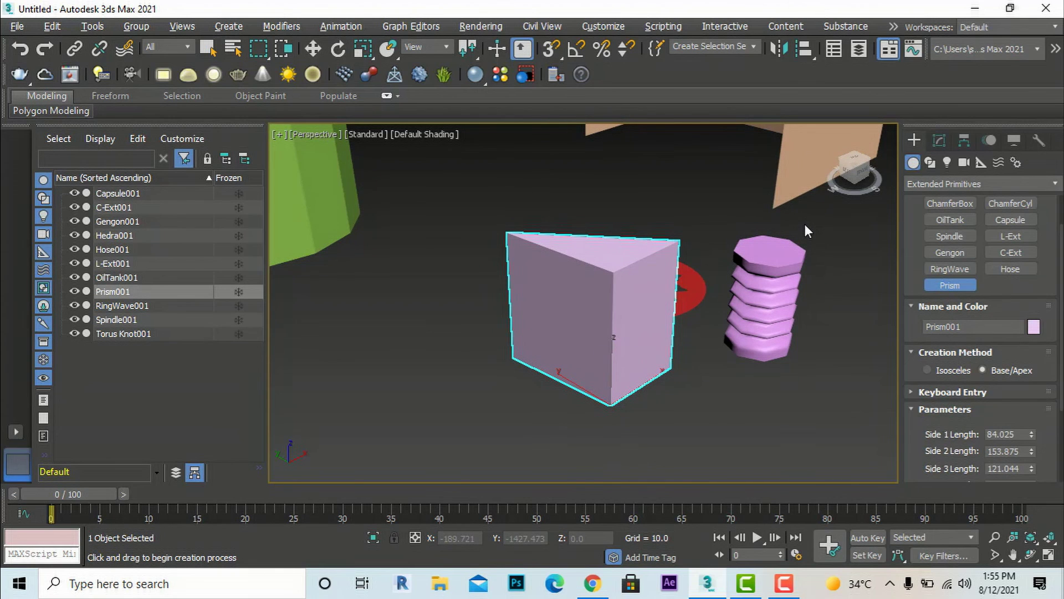
# Create an isosceles prism in front of the hose with sides of about 55.3, 71.2 and 71.2 and height about 141.
pyautogui.click(927, 369)
pyautogui.moveTo(793, 422); pyautogui.dragTo(792, 377)
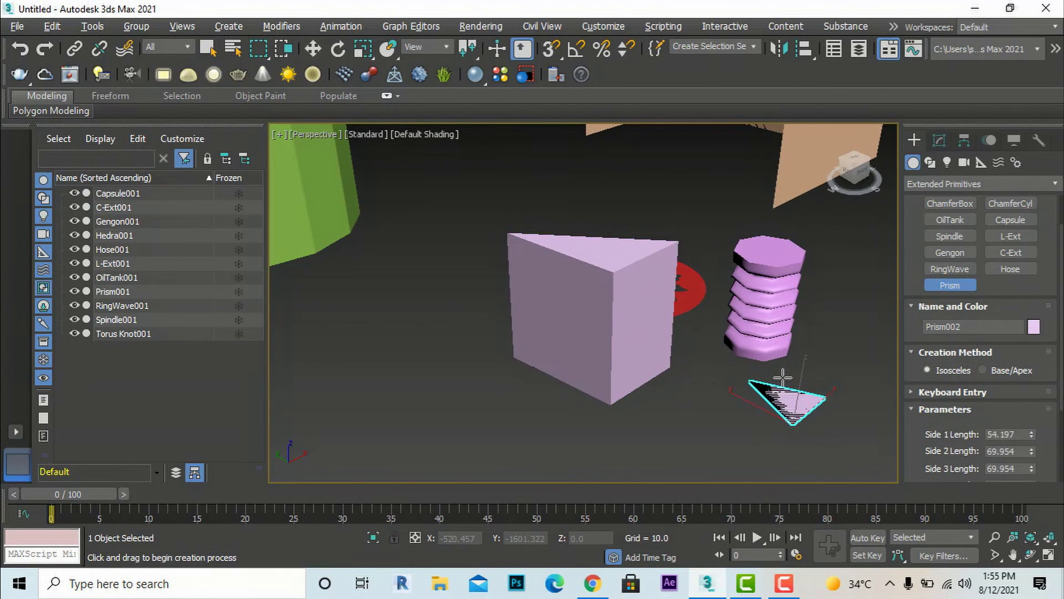
pyautogui.click(803, 337)
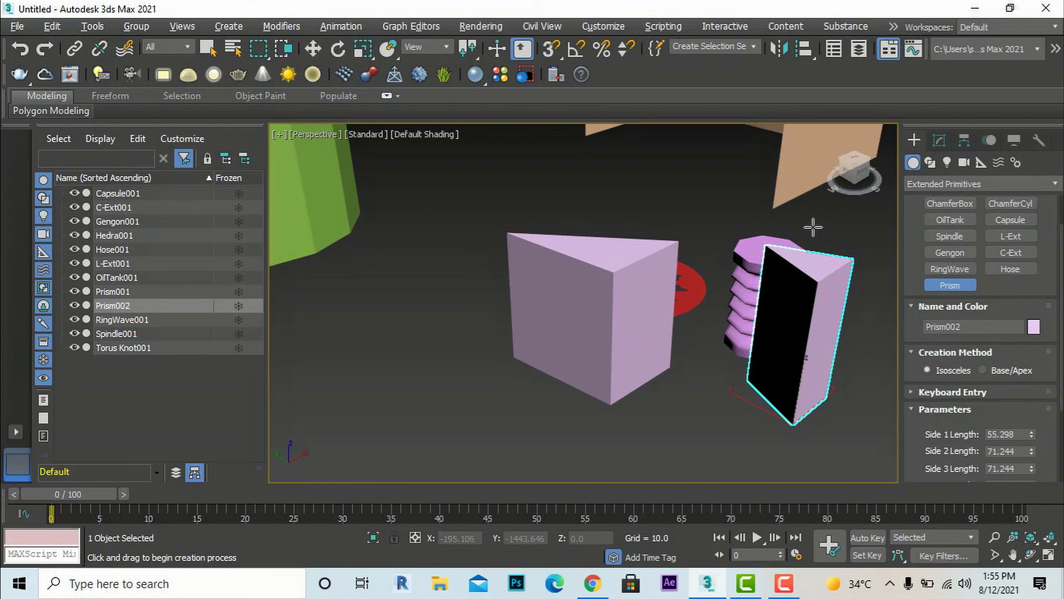
# Modify the isosceles prism to side lengths 77.957, 102.592 and 77.229 and height 122.716.
pyautogui.scroll(-1, 1036, 364)
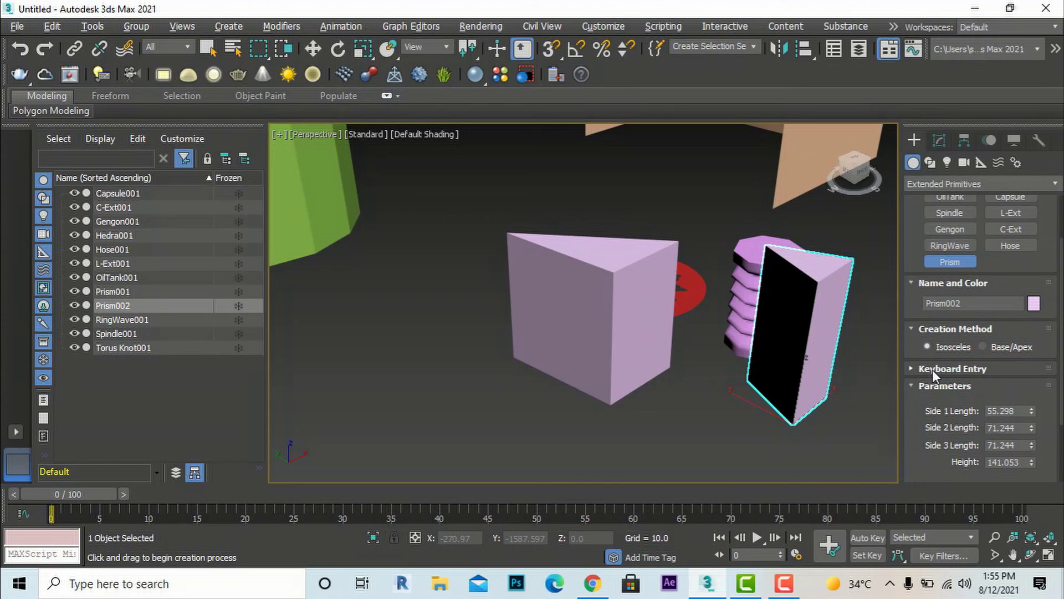
pyautogui.scroll(-4, 1029, 414)
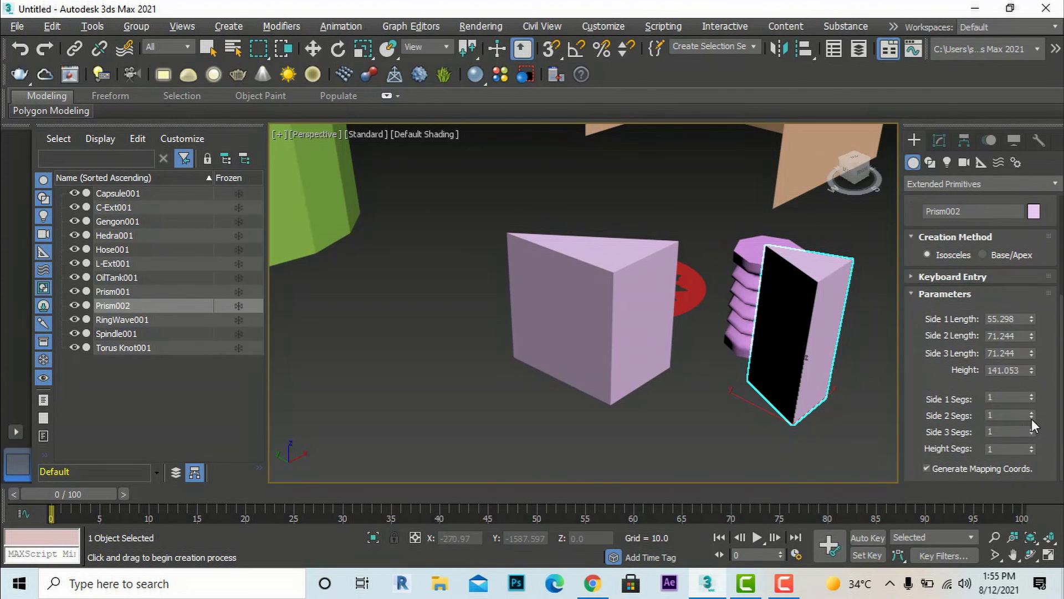
pyautogui.moveTo(1033, 320); pyautogui.dragTo(1030, 382)
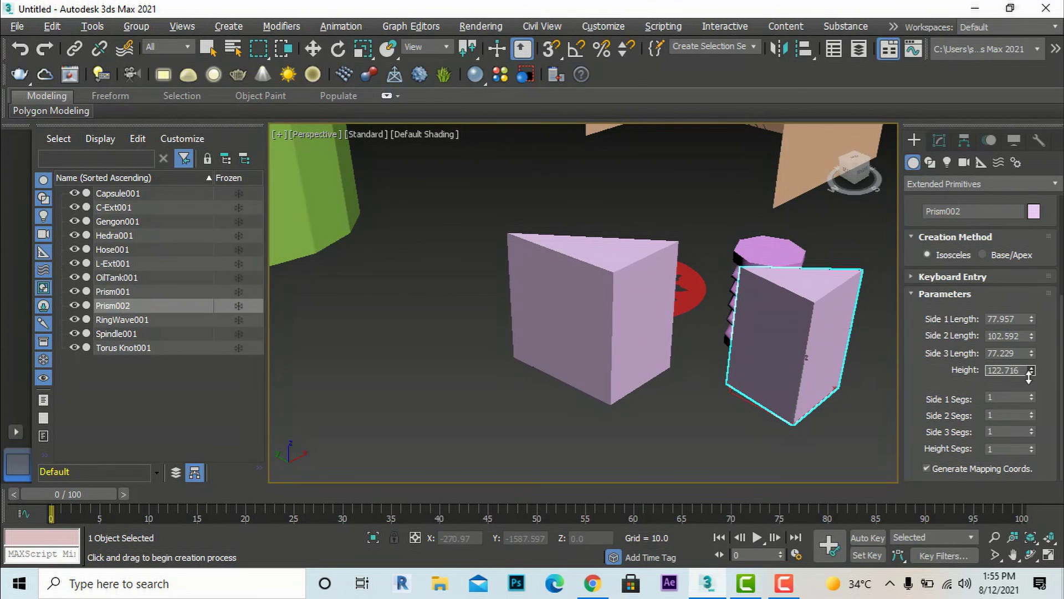
pyautogui.scroll(3, 1024, 373)
pyautogui.scroll(1, 1025, 372)
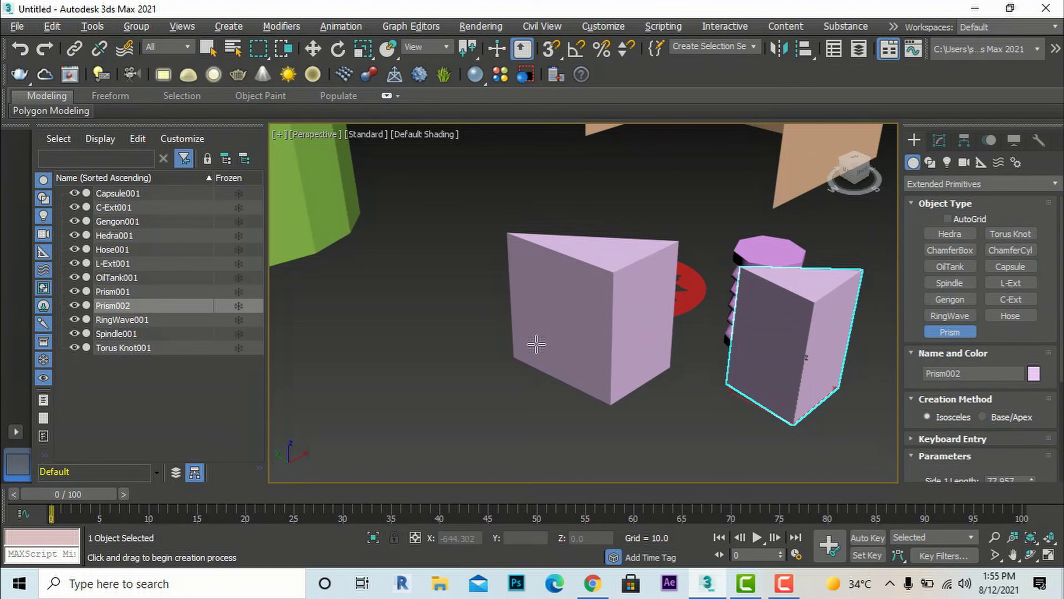
pyautogui.scroll(-6, 532, 338)
pyautogui.scroll(4, 517, 271)
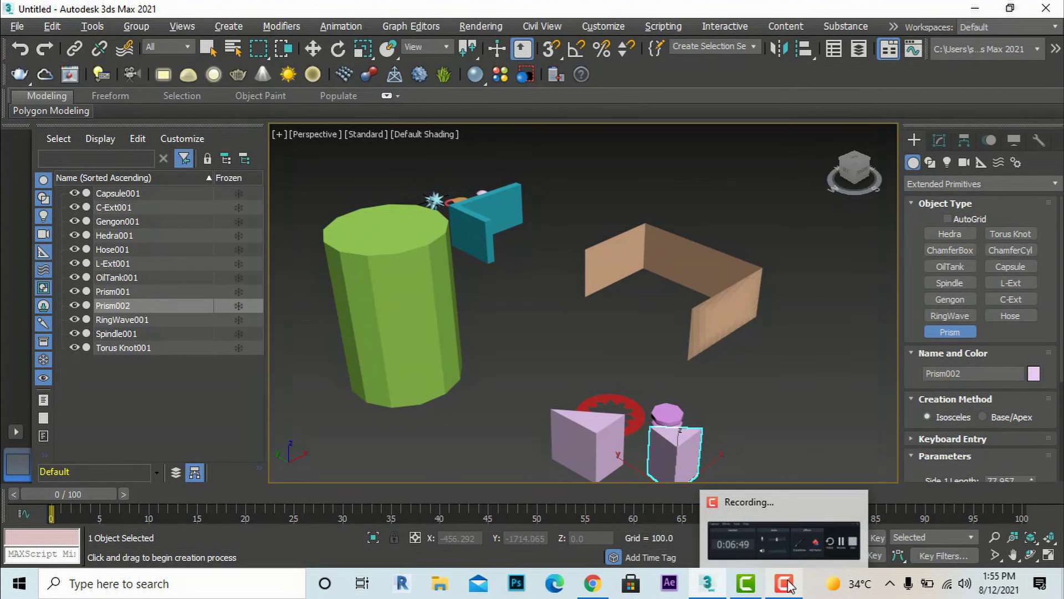
pyautogui.click(788, 585)
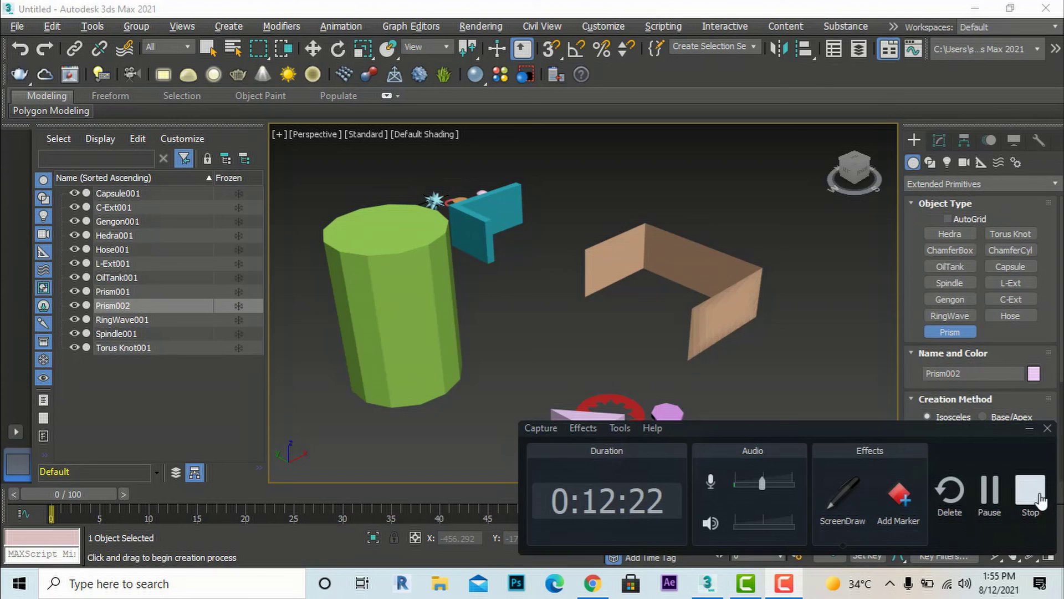
pyautogui.click(1040, 500)
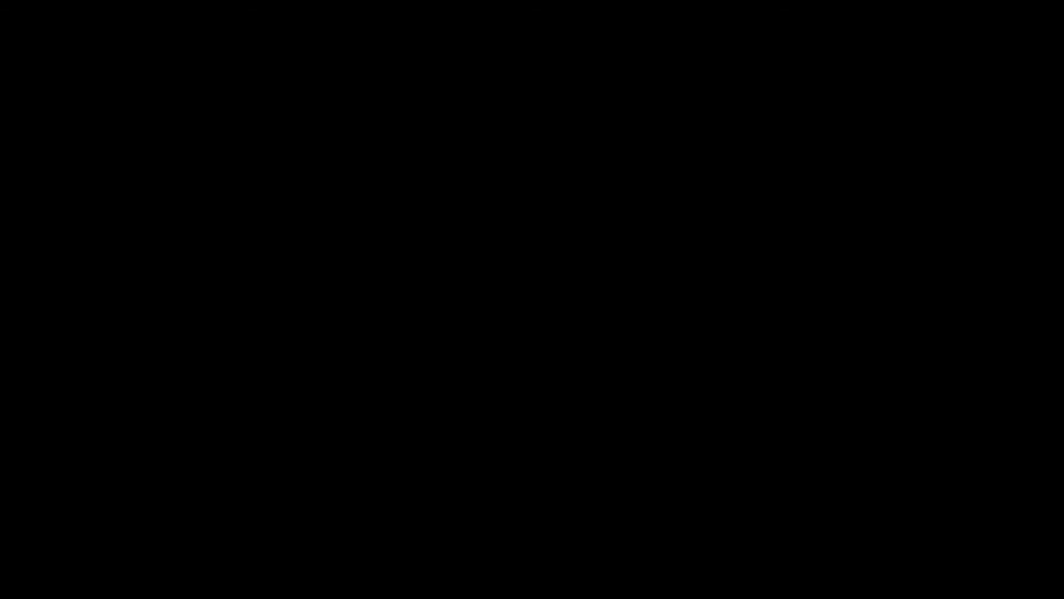